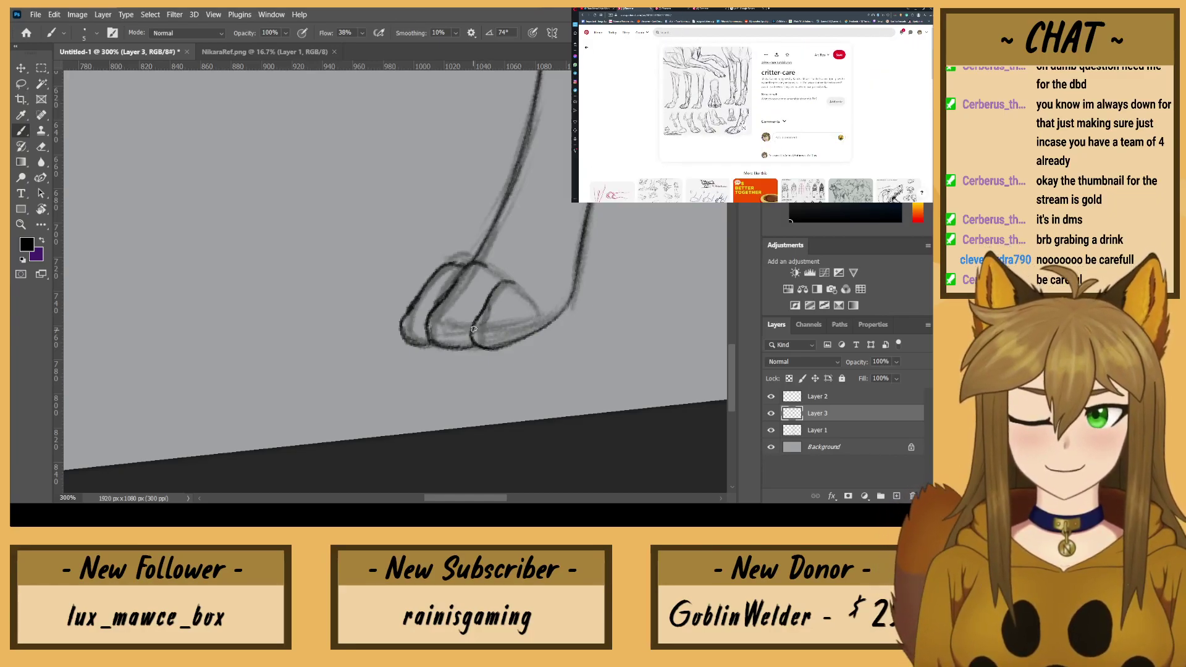
Step: Draw dark pointed claws on the toes of both feet and refine the toe outlines on Layer 3
mouse_move(463, 340)
left_mouse_down()
mouse_move(488, 309)
mouse_move(472, 336)
mouse_move(483, 312)
mouse_move(445, 304)
mouse_move(423, 334)
mouse_move(435, 301)
mouse_move(432, 321)
mouse_move(426, 309)
mouse_move(429, 326)
mouse_move(439, 309)
mouse_move(417, 304)
mouse_move(390, 333)
mouse_move(412, 301)
mouse_move(441, 312)
mouse_move(429, 321)
mouse_move(473, 332)
mouse_move(473, 322)
left_mouse_up()
left_click_drag(562, 347, 207, 262)
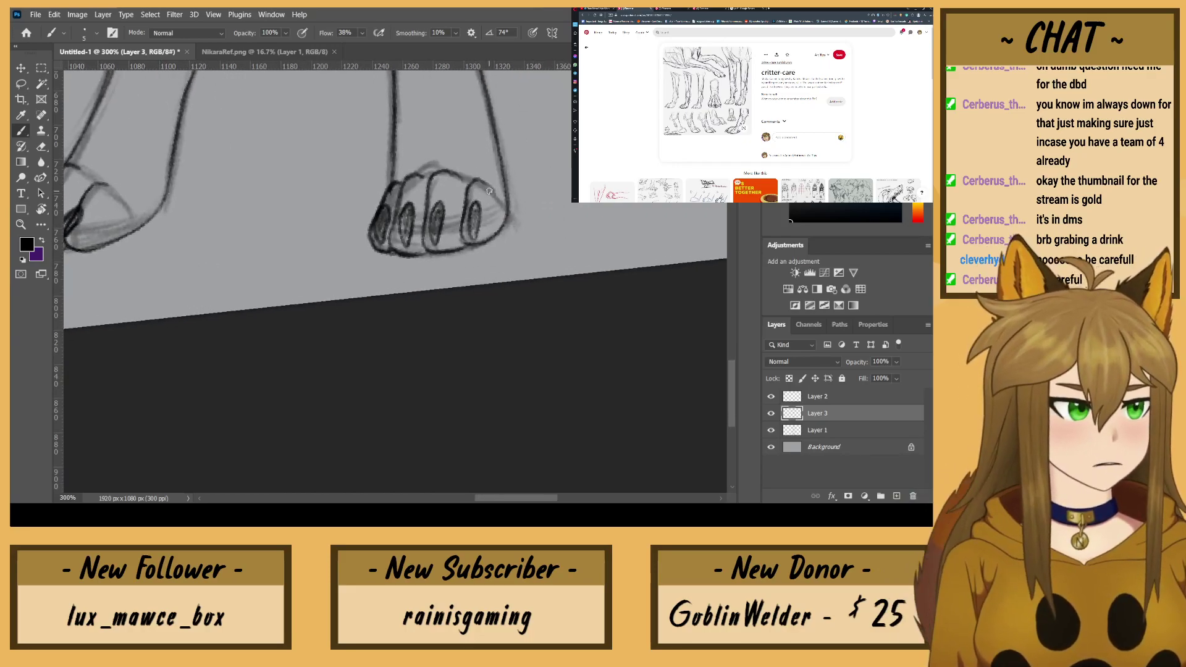
mouse_move(490, 189)
left_mouse_down()
mouse_move(485, 228)
mouse_move(414, 218)
mouse_move(423, 237)
mouse_move(394, 239)
left_mouse_up()
left_click_drag(232, 306, 592, 313)
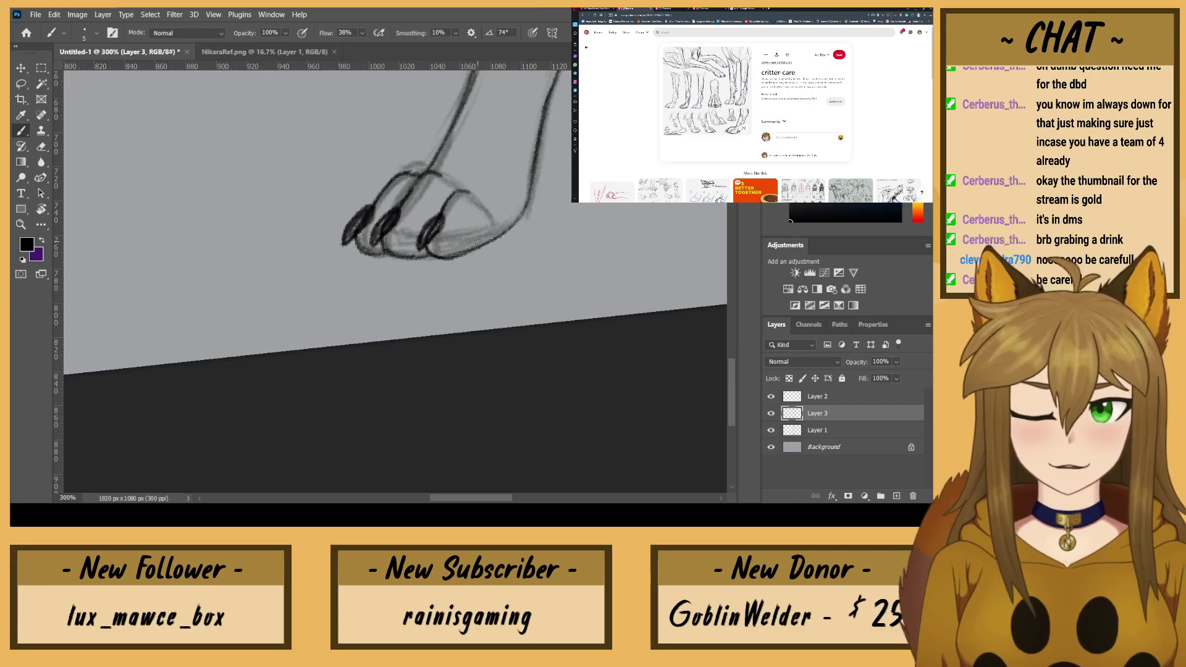
Step: Join the sole of the foot with the three visible claws to its heel line and erase the stray mark at the heel
mouse_move(460, 252)
left_mouse_down()
mouse_move(485, 246)
mouse_move(494, 213)
mouse_move(492, 246)
mouse_move(499, 220)
mouse_move(517, 221)
mouse_move(493, 238)
left_mouse_up()
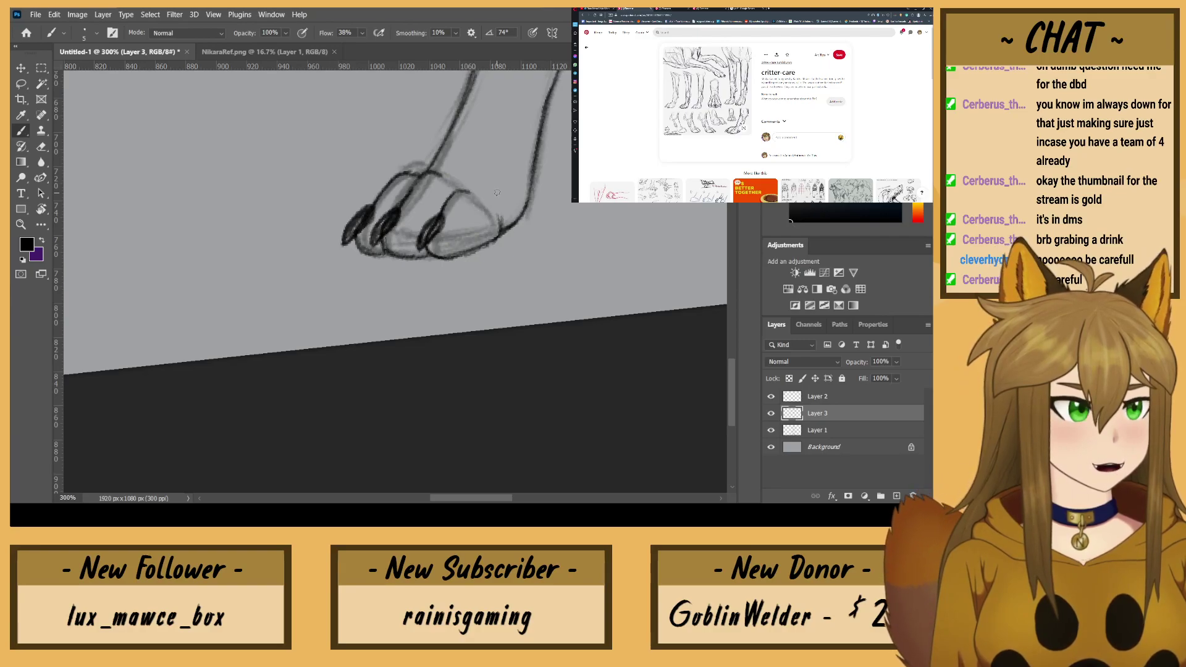
mouse_move(498, 228)
left_mouse_down()
mouse_move(445, 243)
mouse_move(456, 225)
mouse_move(385, 241)
left_mouse_up()
left_click_drag(394, 166, 339, 351)
mouse_move(361, 271)
left_mouse_down()
mouse_move(361, 334)
mouse_move(357, 239)
left_mouse_up()
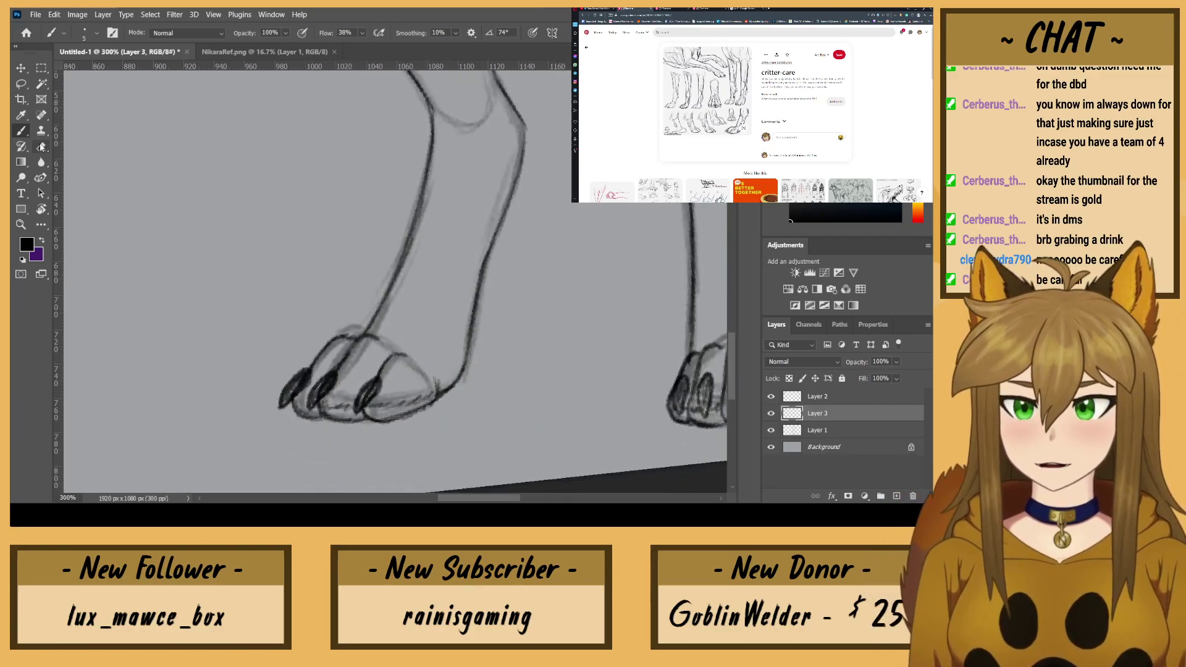
key("e")
key("b")
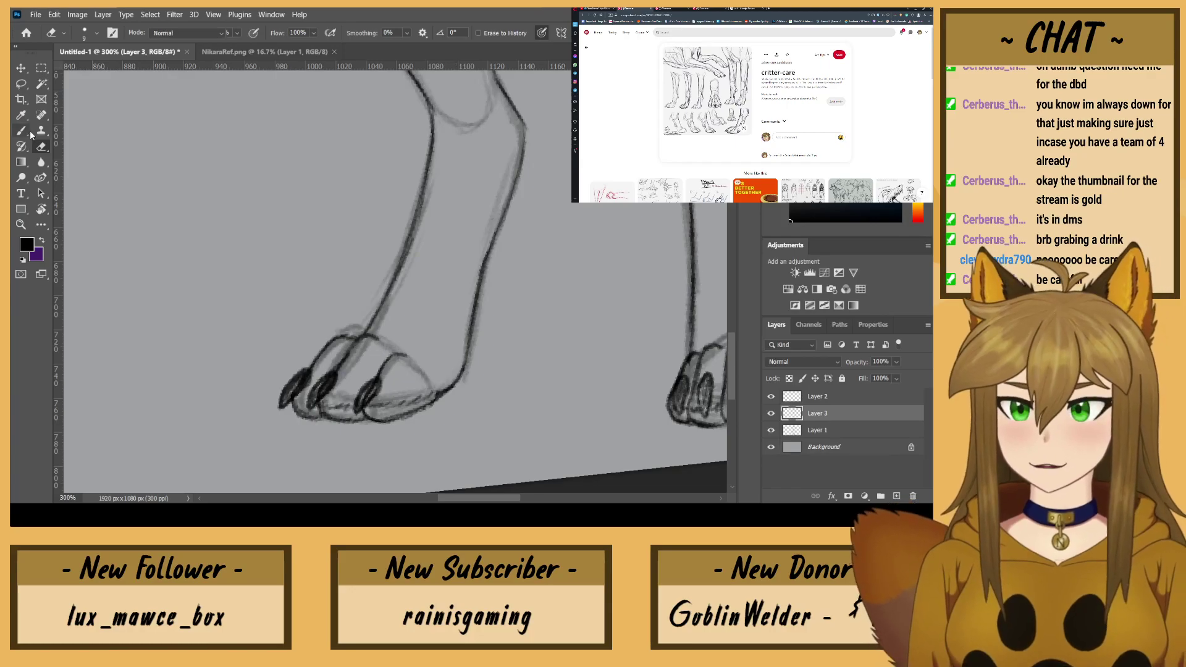
Step: Rotate the canvas view back to level and check the full-figure line art with the Layer 1 sketch hidden, leaving the sketch shown
key("ctrl+minus")
key("ctrl+minus")
key("ctrl+minus")
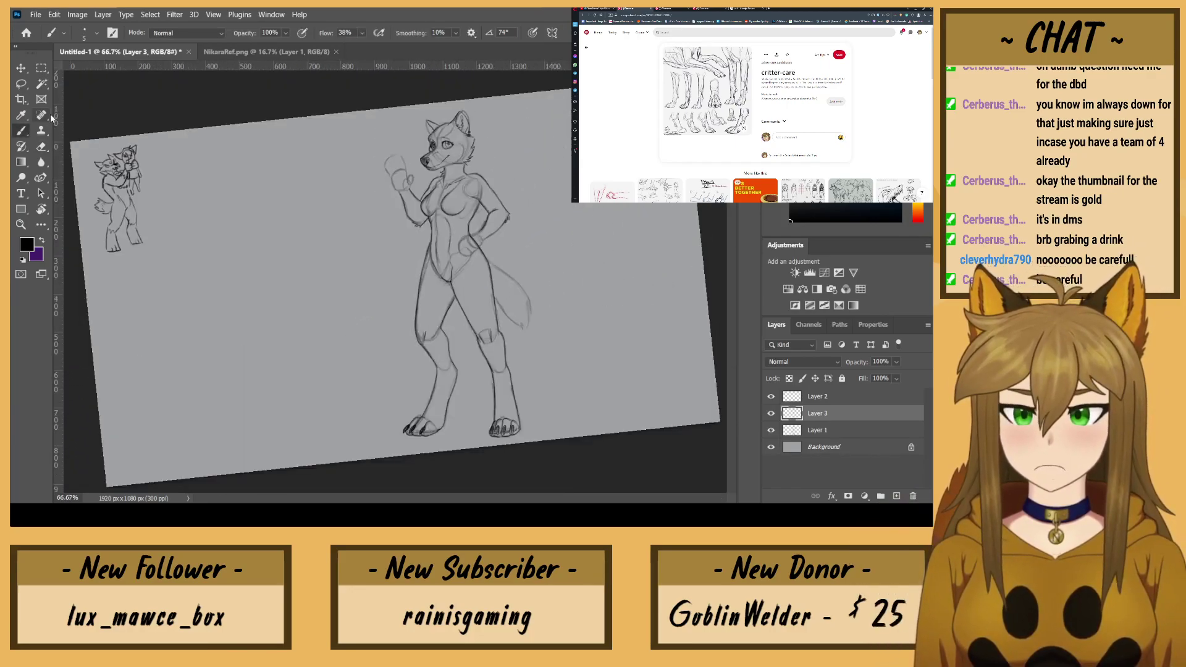
left_click(772, 431)
key("r")
left_click_drag(220, 342, 185, 323)
key("b")
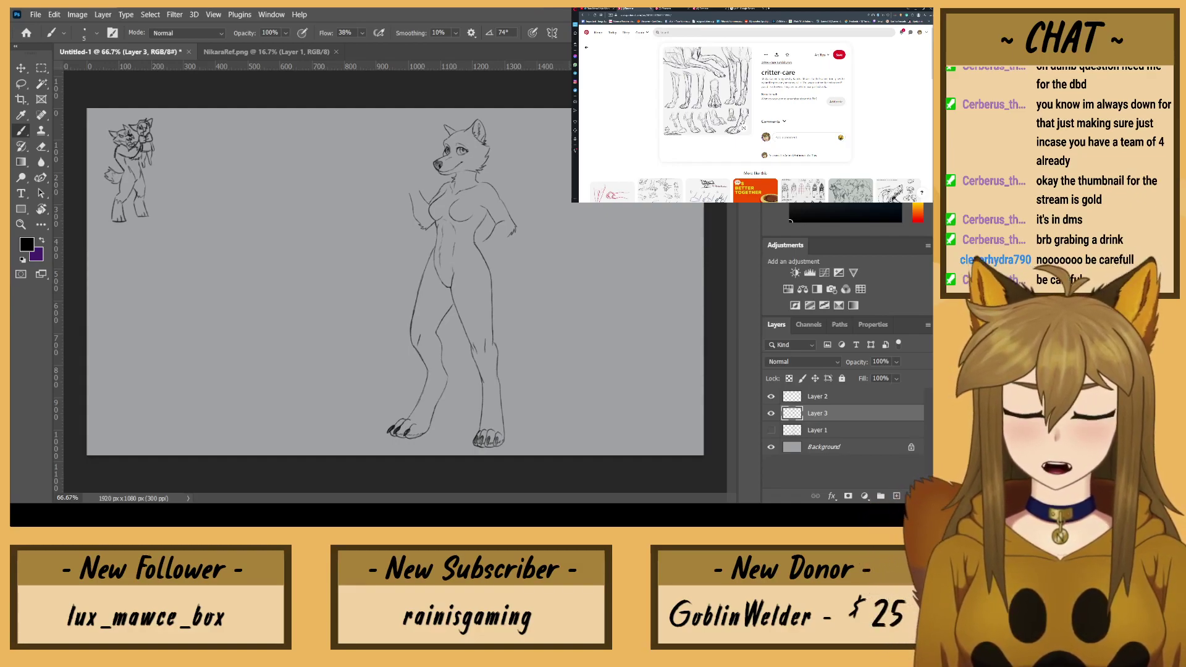
left_click(777, 431)
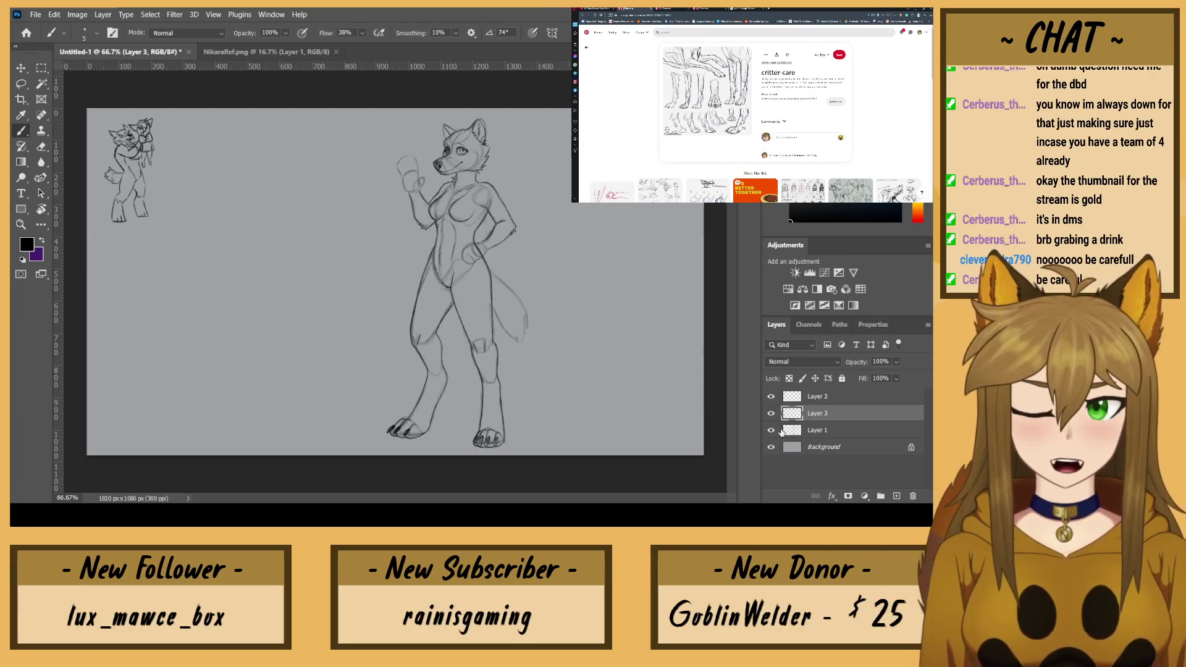
Step: Trace the tail over the sketch with dark lines, from the hip around the jagged fur tip and back to the thigh
key("ctrl+plus")
key("ctrl+plus")
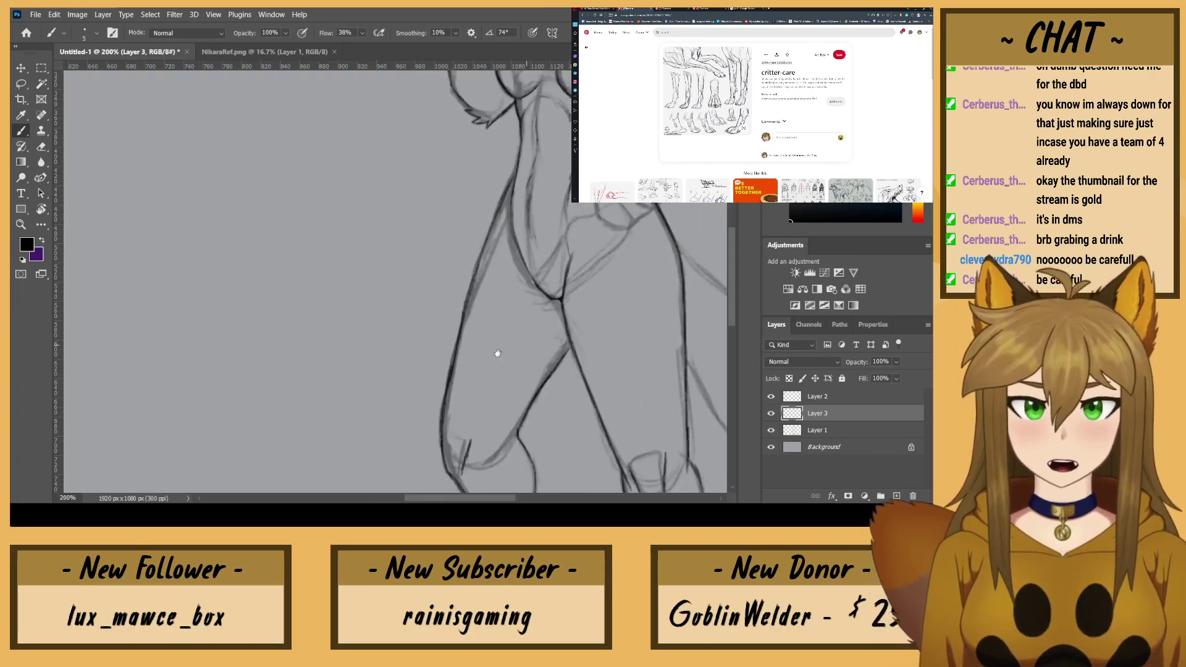
left_click_drag(498, 352, 384, 385)
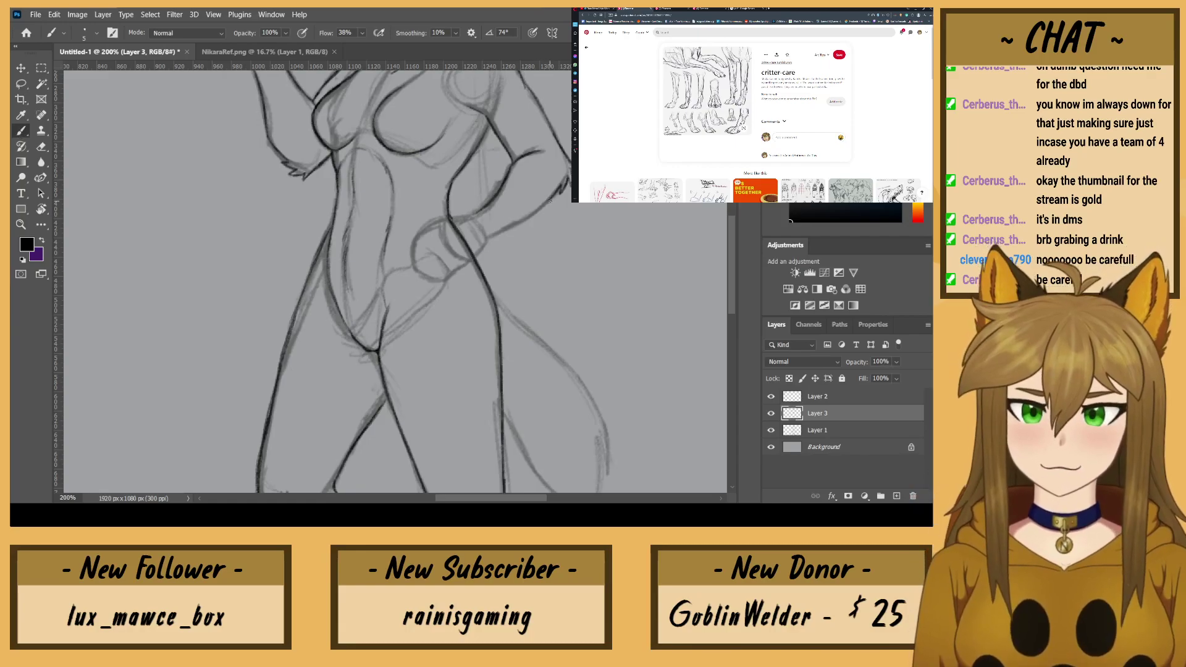
left_click_drag(550, 199, 498, 233)
left_click_drag(485, 348, 355, 200)
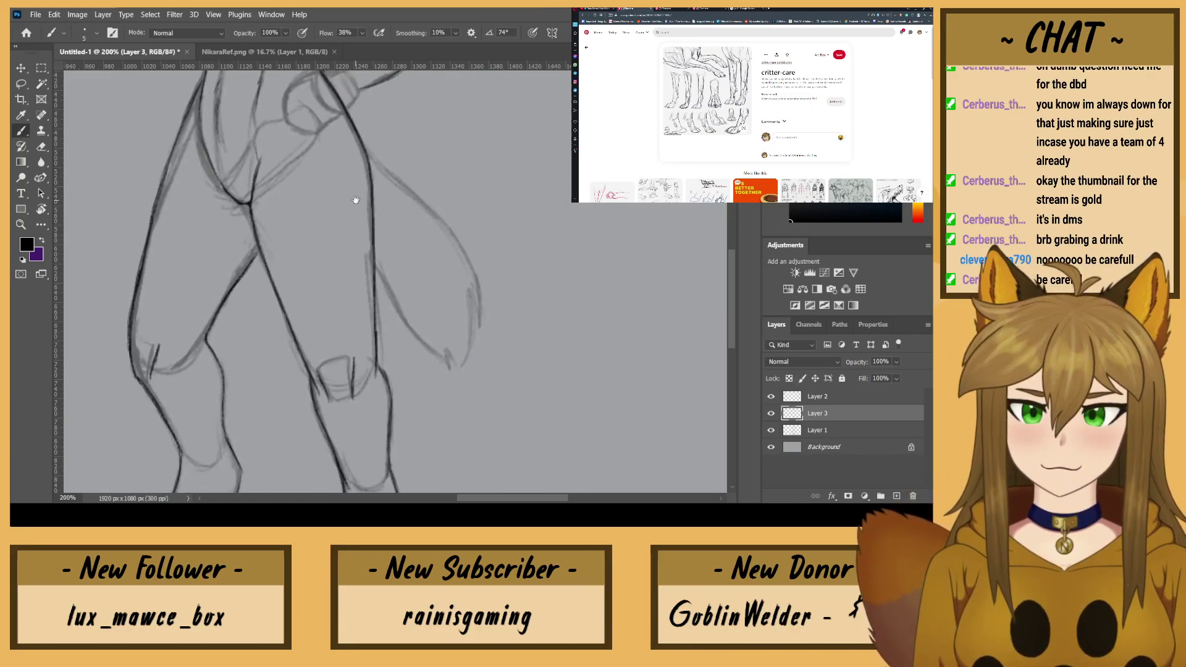
mouse_move(369, 149)
left_mouse_down()
mouse_move(468, 253)
mouse_move(446, 228)
mouse_move(483, 296)
left_mouse_up()
mouse_move(431, 209)
left_mouse_down()
mouse_move(482, 311)
mouse_move(491, 296)
mouse_move(476, 265)
mouse_move(482, 327)
mouse_move(477, 315)
mouse_move(476, 334)
mouse_move(475, 310)
mouse_move(456, 369)
left_mouse_up()
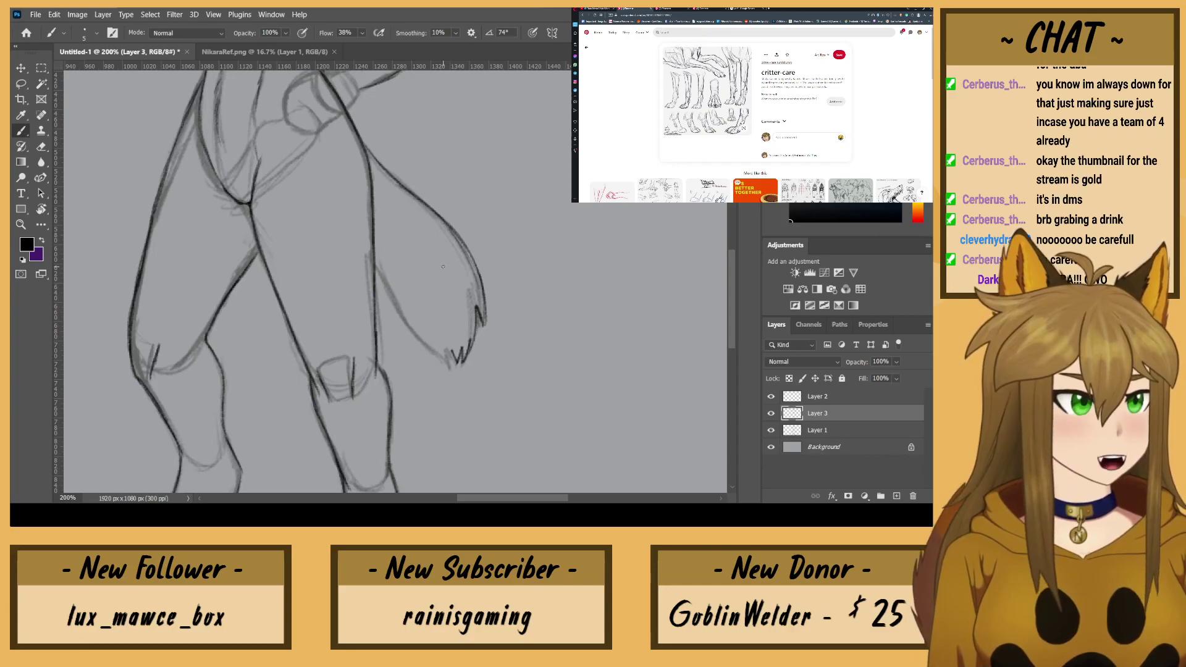
mouse_move(448, 354)
left_mouse_down()
mouse_move(396, 293)
mouse_move(410, 325)
mouse_move(381, 270)
left_mouse_up()
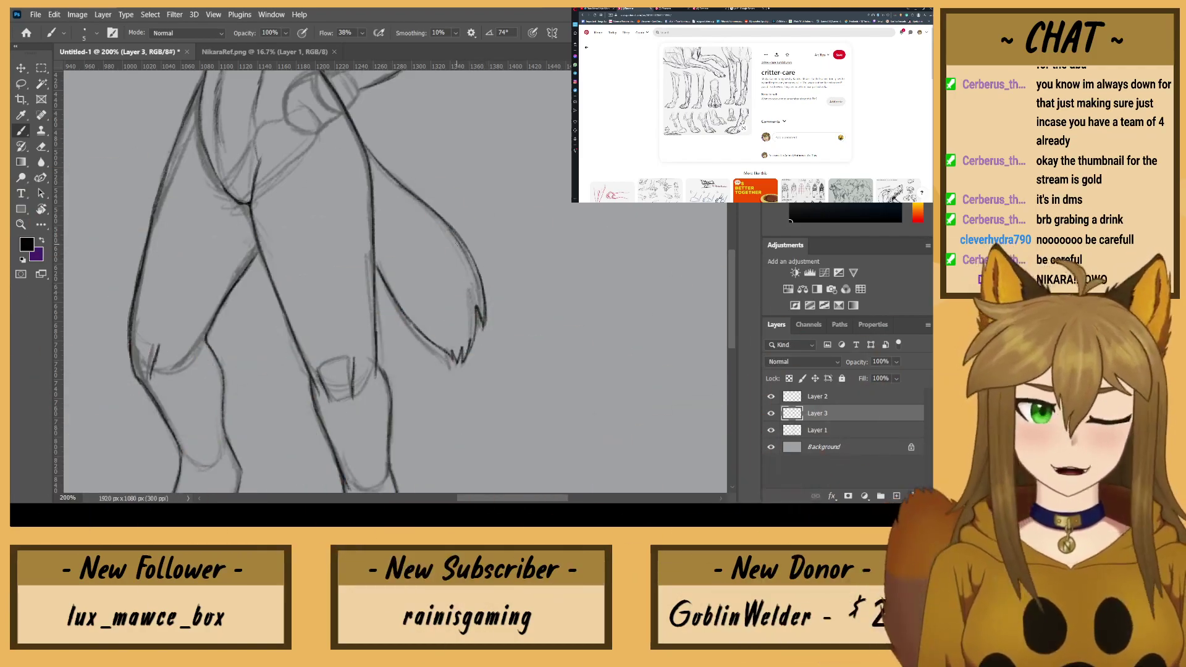
Step: Erase the tufted outer edge and part of the inner edge of the tail and redraw both as smoother lines
left_click(42, 146)
left_click_drag(484, 330, 463, 244)
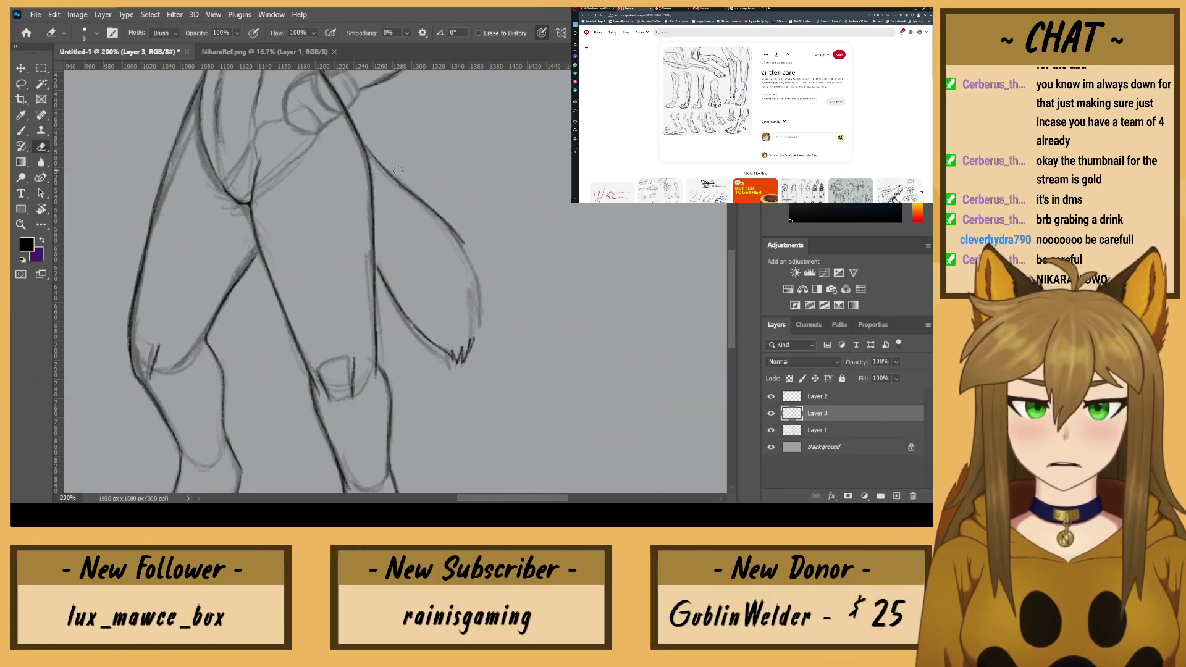
key("b")
mouse_move(481, 330)
left_mouse_down()
mouse_move(467, 255)
mouse_move(436, 219)
mouse_move(472, 352)
left_mouse_up()
left_click(41, 147)
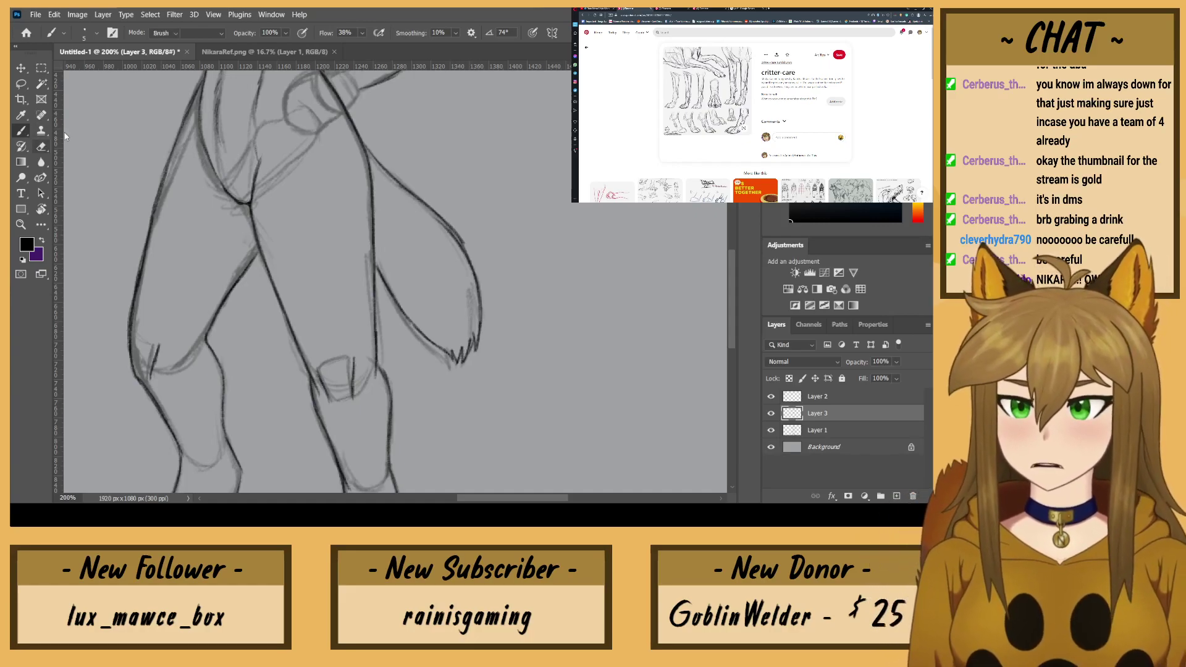
mouse_move(449, 223)
left_mouse_down()
mouse_move(414, 203)
mouse_move(467, 257)
left_mouse_up()
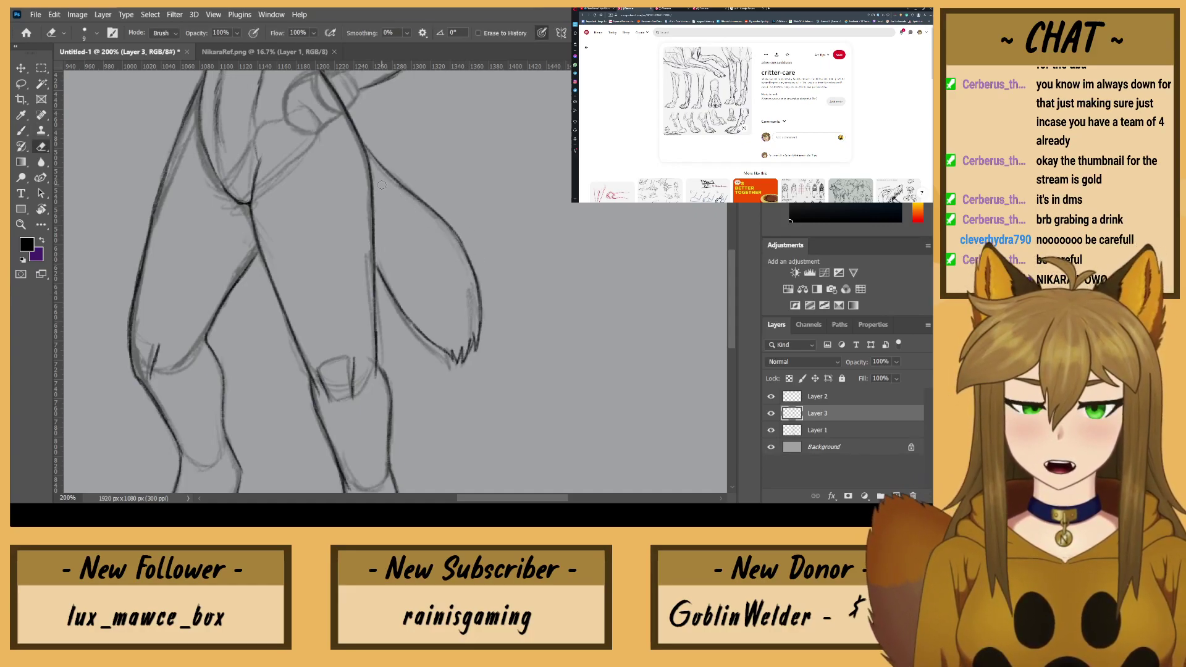
left_click(21, 130)
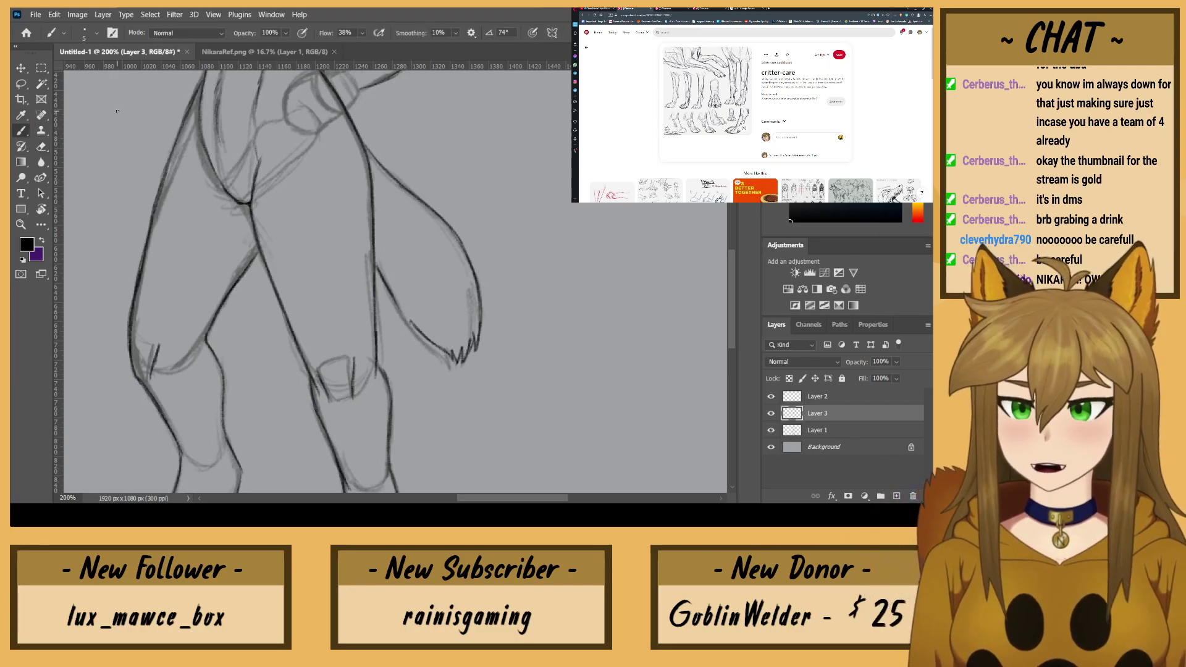
left_click_drag(416, 329, 391, 291)
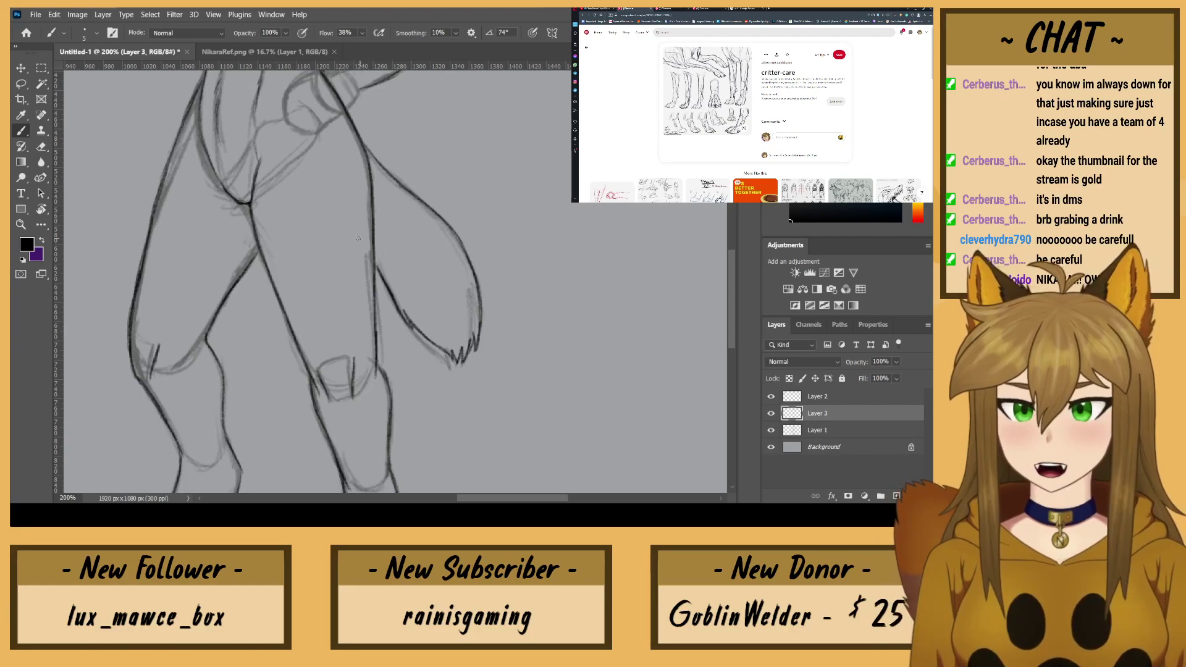
Step: Outline the thumb and the rounded base of the thumb on the raised hand
left_click_drag(358, 239, 477, 413)
left_click_drag(273, 220, 384, 406)
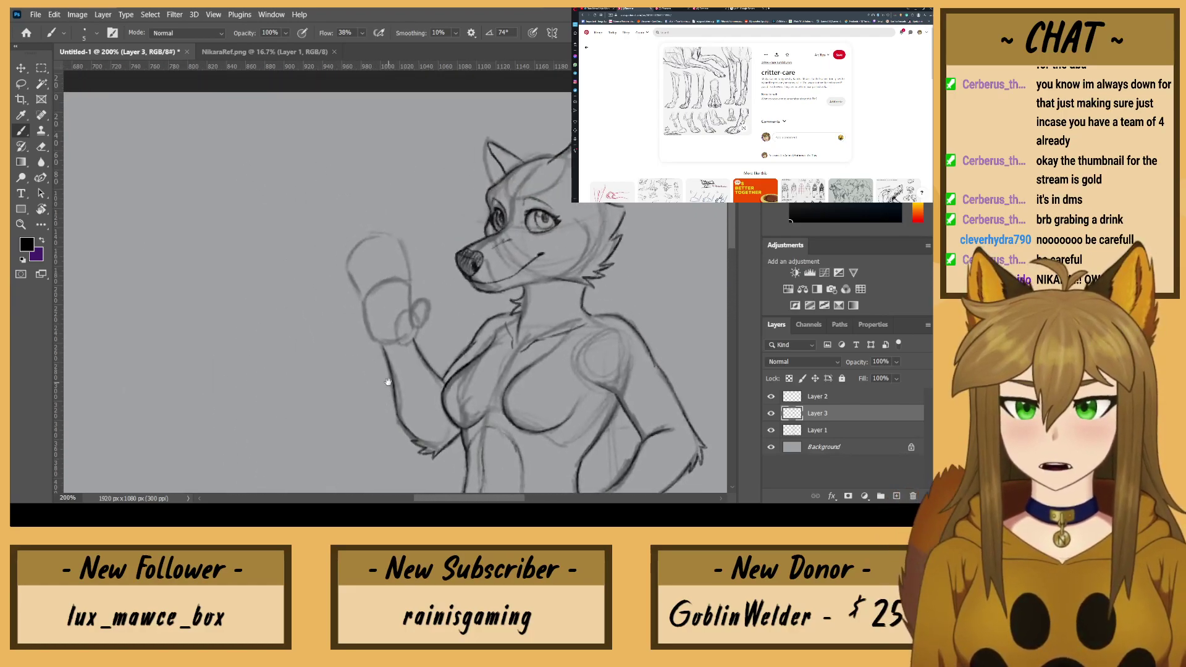
key("ctrl+plus")
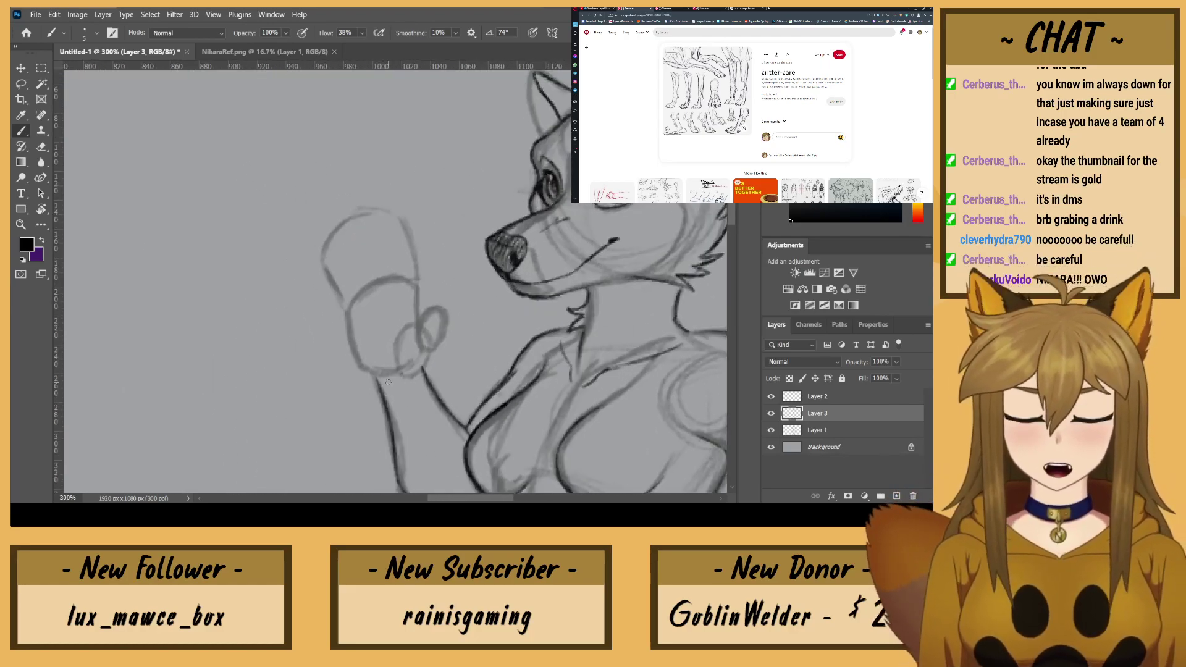
mouse_move(424, 368)
left_mouse_down()
mouse_move(400, 375)
mouse_move(442, 350)
mouse_move(450, 322)
mouse_move(434, 305)
mouse_move(449, 311)
mouse_move(443, 338)
mouse_move(429, 309)
mouse_move(395, 343)
left_mouse_up()
left_click_drag(418, 318, 400, 327)
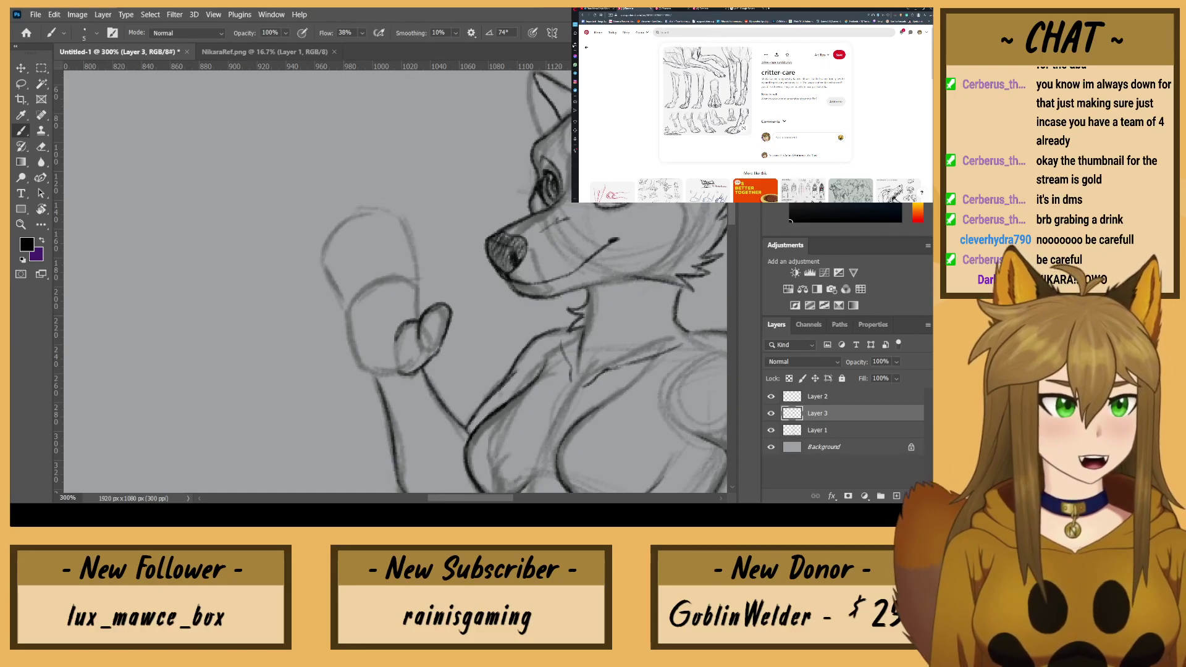
Step: Switch to Pinterest, open the anthro paw hands tutorial from the Animal/Anthros board and examine its hand drawings
left_click(588, 48)
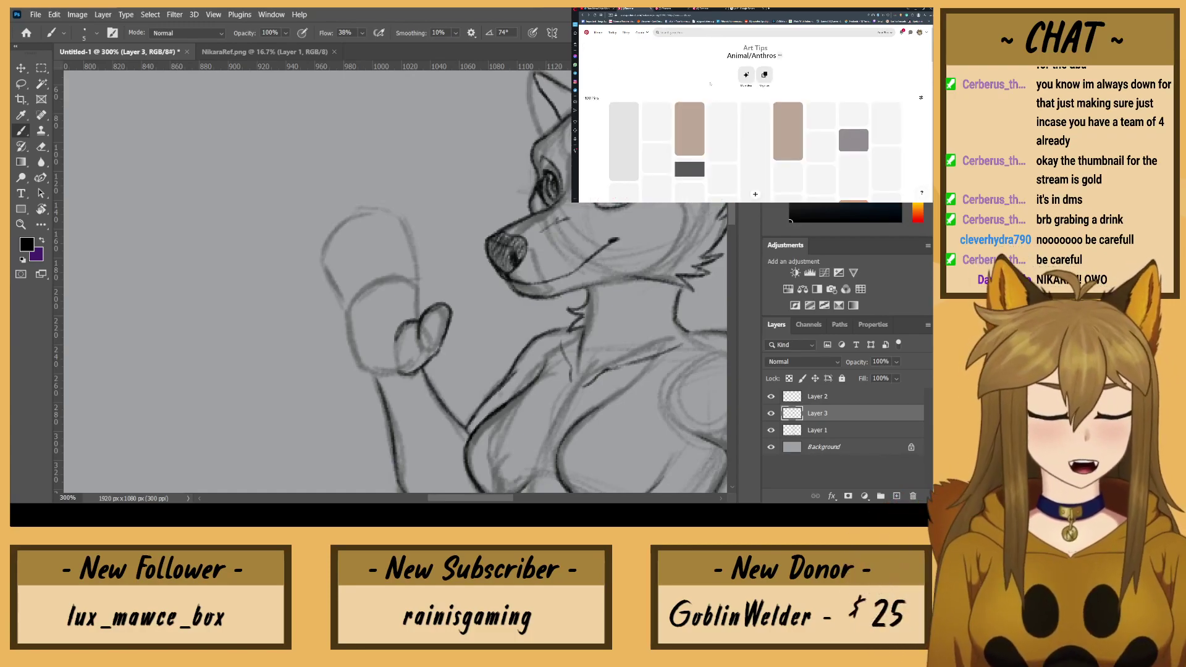
scroll(758, 111, "down", 10)
scroll(755, 127, "up", 9)
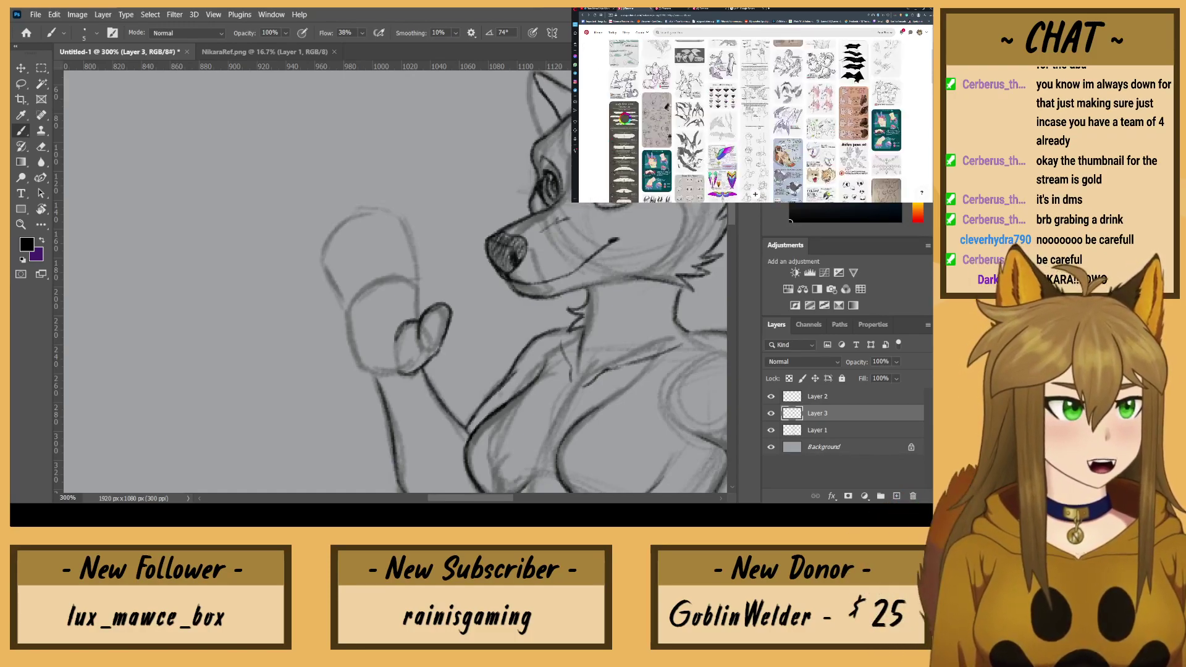
left_click(755, 142)
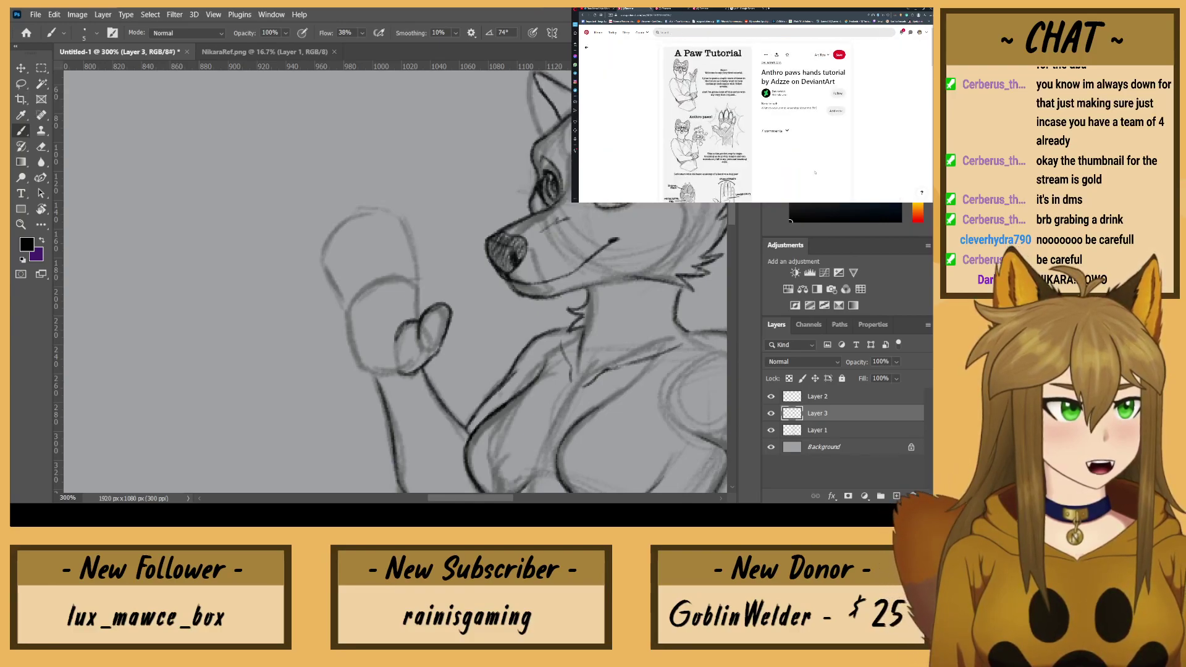
scroll(755, 136, "down", 1)
scroll(744, 196, "down", 5)
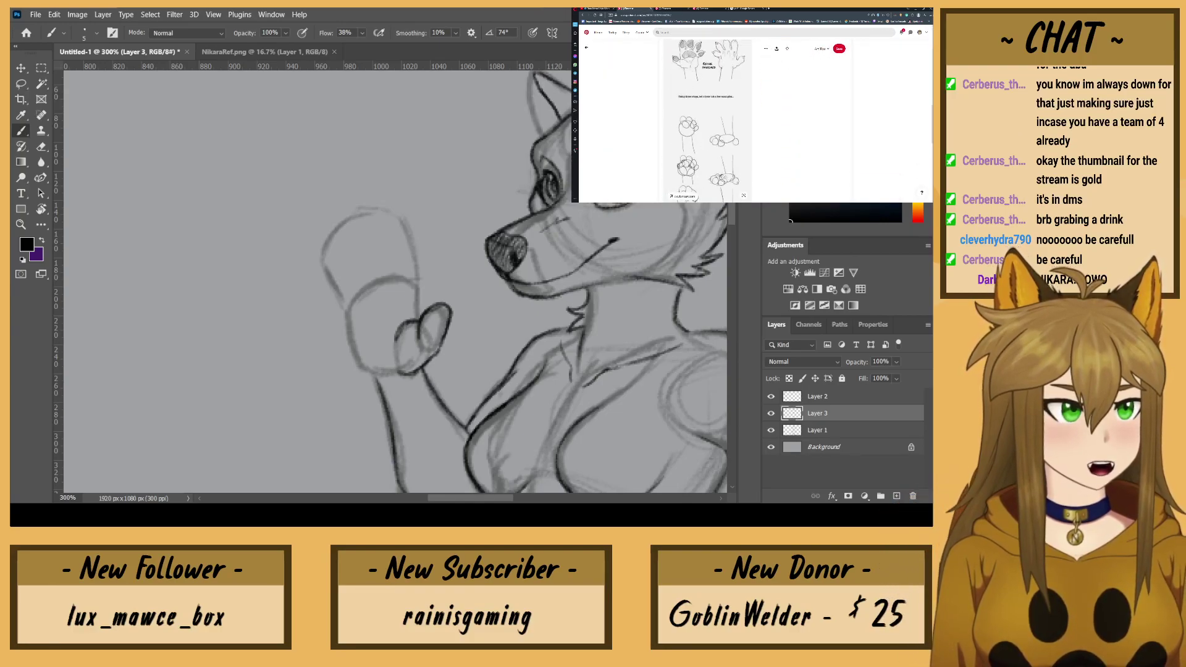
scroll(744, 196, "down", 3)
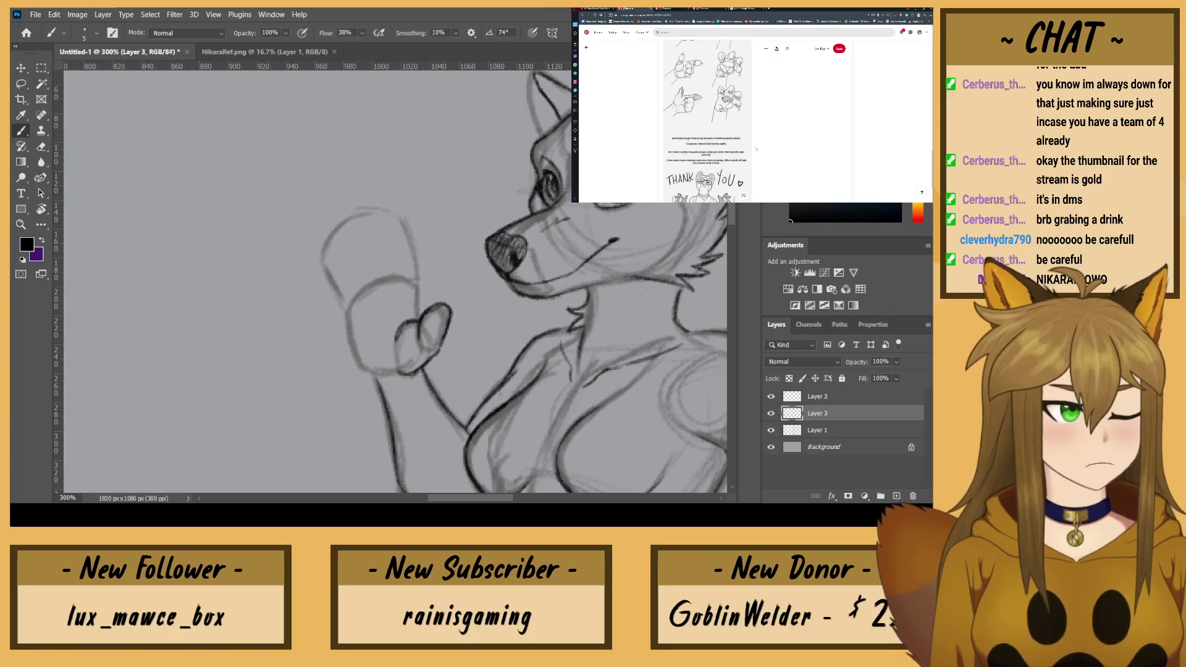
scroll(756, 149, "down", 3)
scroll(752, 148, "up", 9)
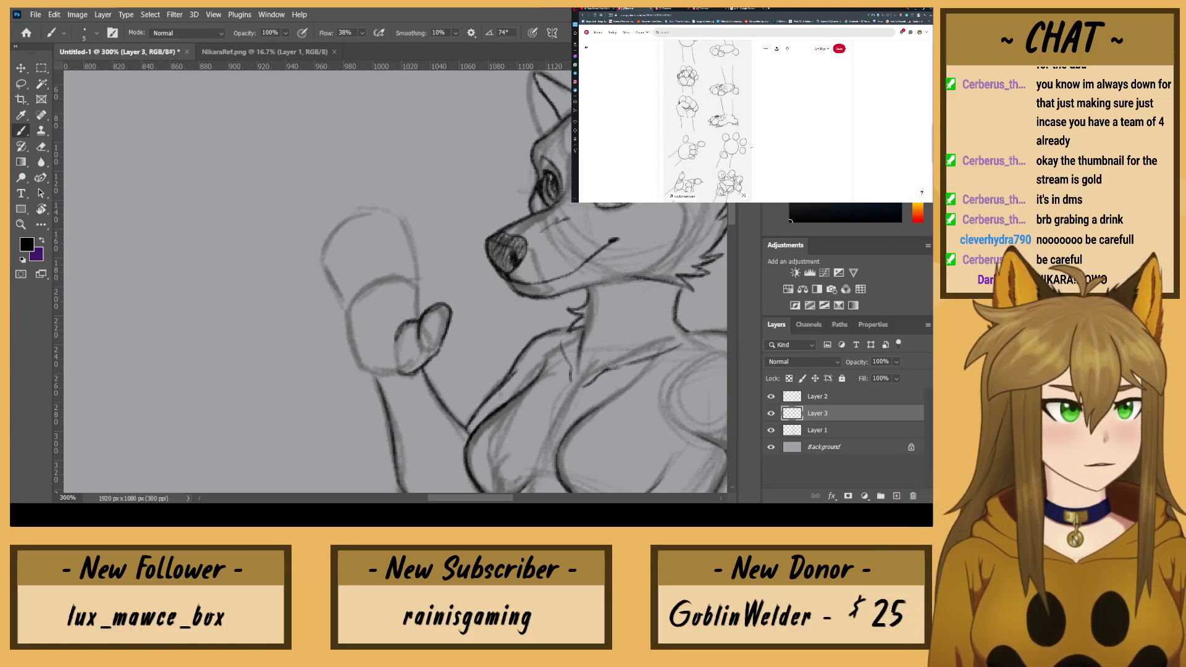
scroll(752, 147, "up", 5)
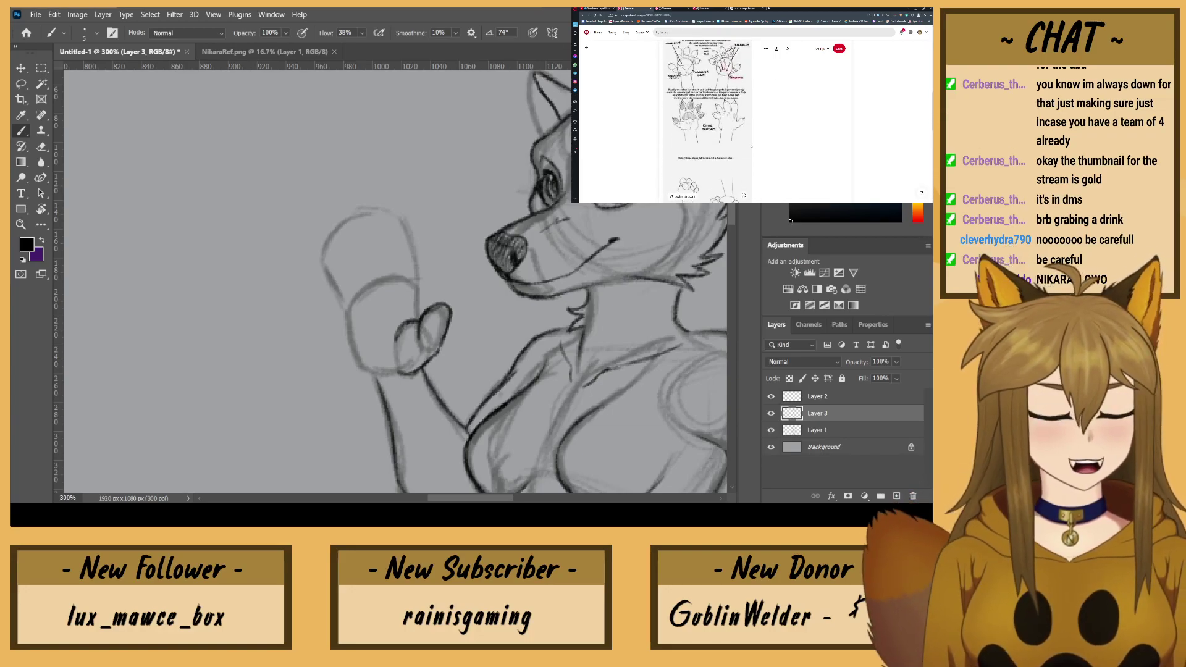
Step: Sketch three oval fingertip pads and the finger divisions inside the raised hand on Layer 1
key("alt+bracketleft")
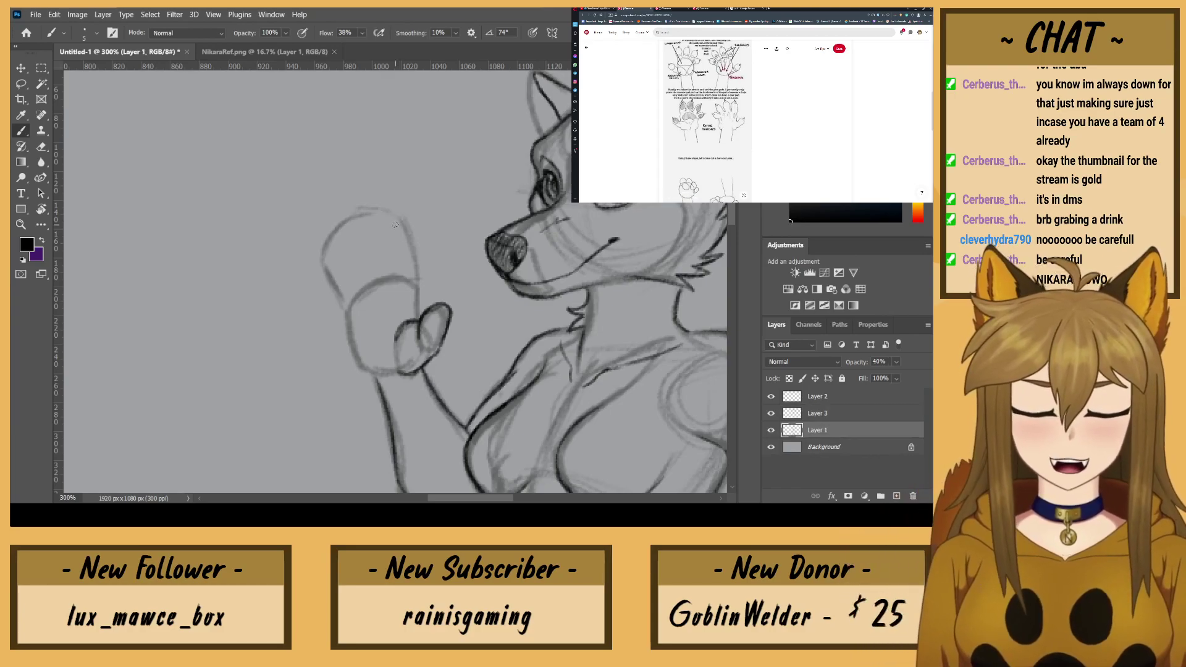
mouse_move(395, 223)
left_mouse_down()
mouse_move(384, 242)
mouse_move(397, 225)
mouse_move(349, 237)
mouse_move(363, 220)
mouse_move(325, 267)
mouse_move(345, 250)
left_mouse_up()
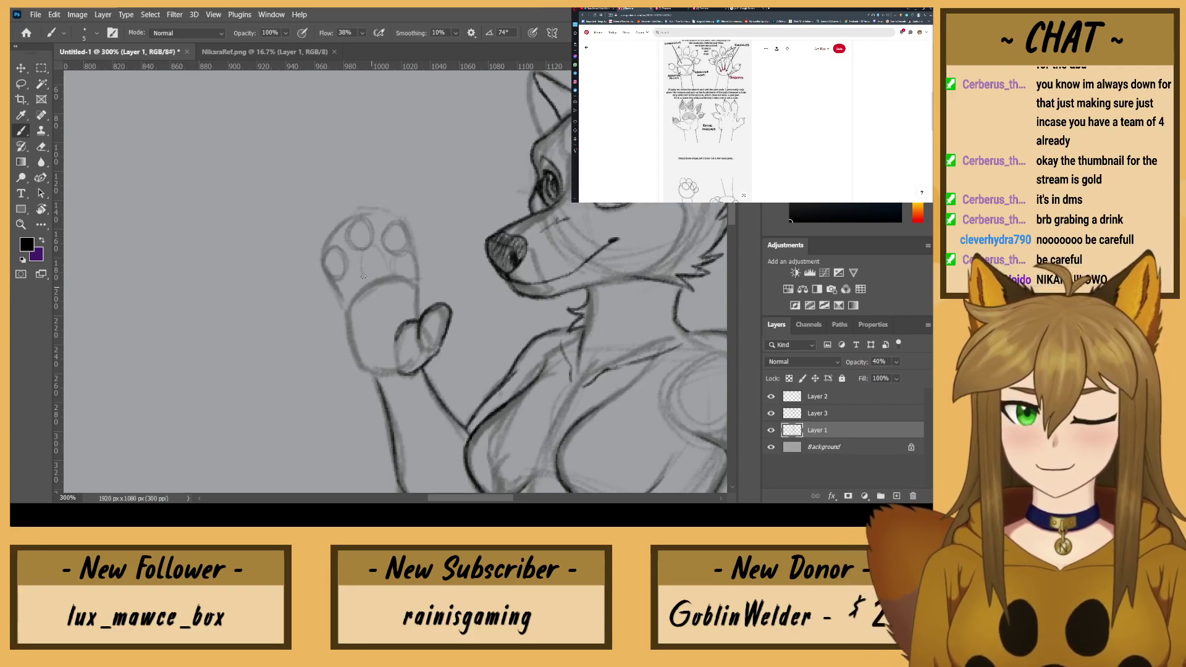
left_click_drag(356, 252, 361, 272)
mouse_move(372, 247)
left_mouse_down()
mouse_move(378, 266)
mouse_move(363, 218)
mouse_move(352, 249)
left_mouse_up()
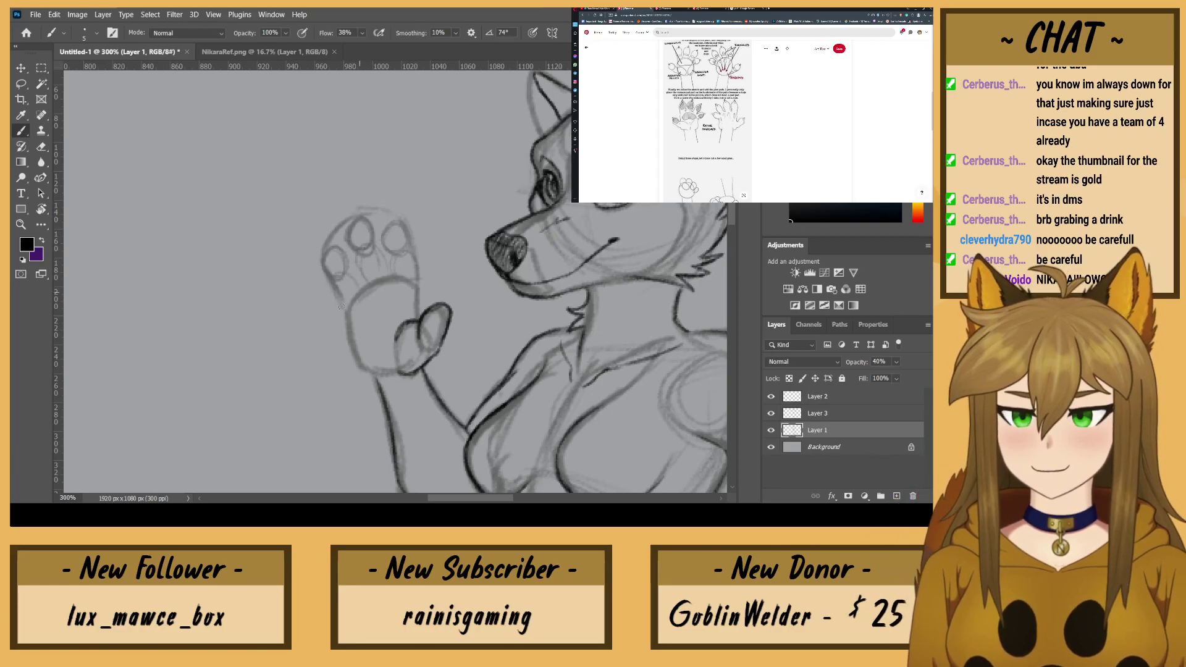
Step: Outline the three fingers and the outer edge of the palm of the raised hand on Layer 3
left_click(817, 414)
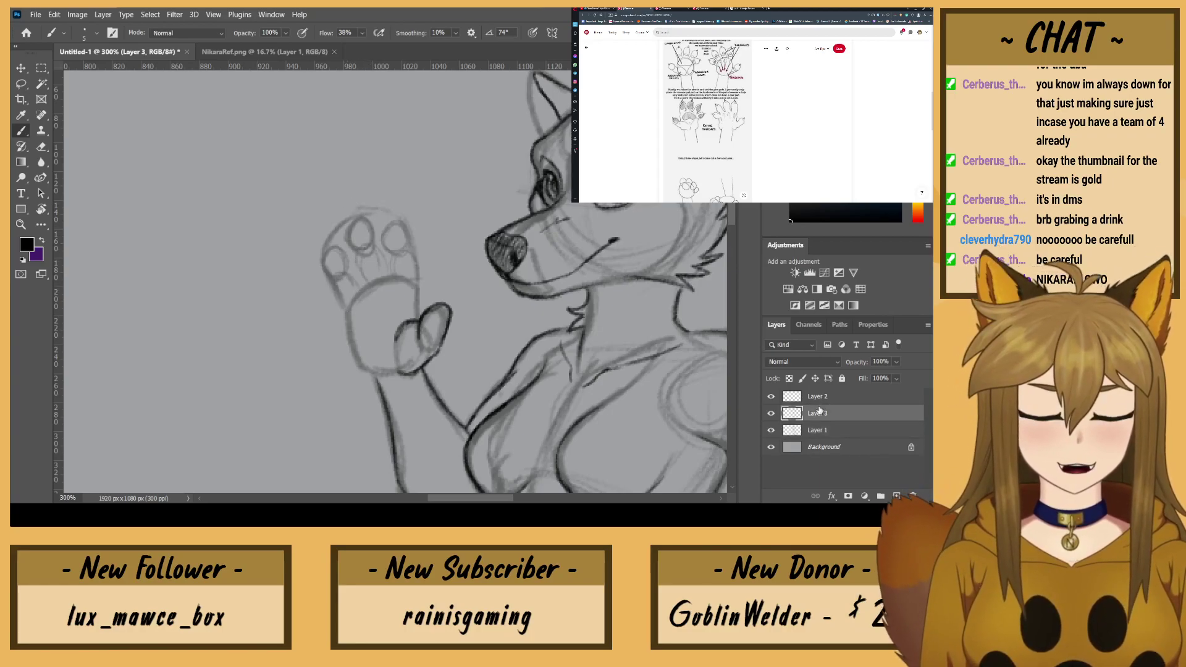
mouse_move(422, 319)
left_mouse_down()
mouse_move(411, 220)
mouse_move(386, 227)
mouse_move(391, 218)
mouse_move(399, 260)
mouse_move(389, 259)
mouse_move(403, 215)
left_mouse_up()
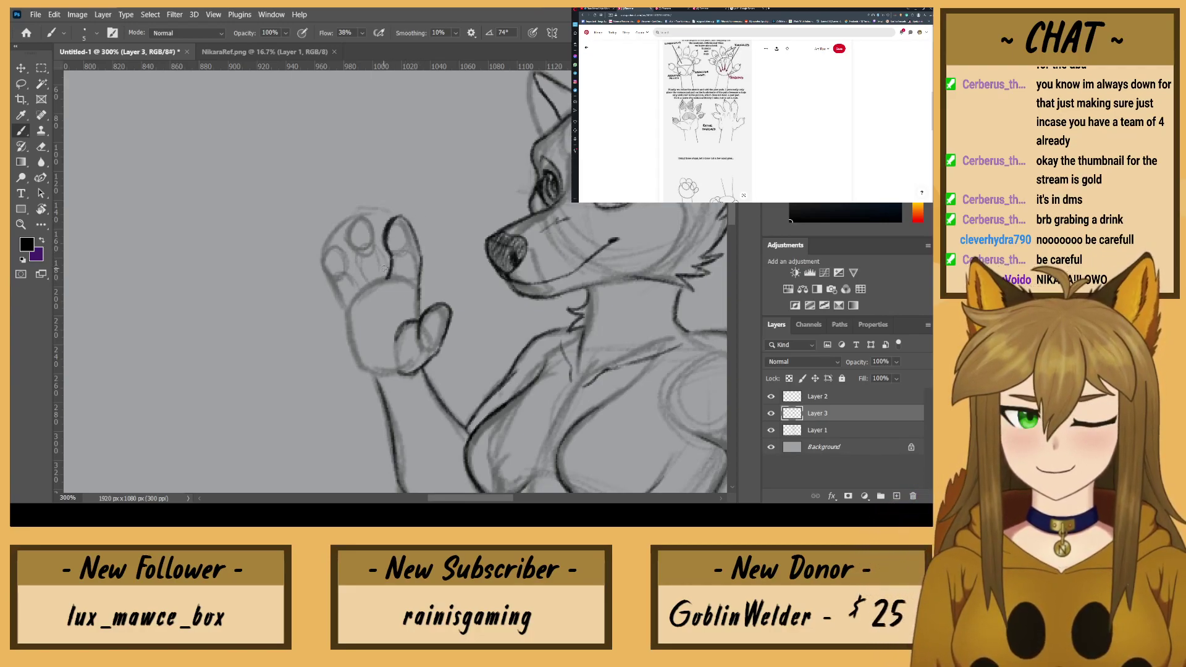
mouse_move(384, 270)
left_mouse_down()
mouse_move(376, 228)
mouse_move(385, 265)
mouse_move(377, 228)
mouse_move(355, 220)
mouse_move(348, 245)
mouse_move(364, 247)
mouse_move(362, 285)
mouse_move(361, 248)
mouse_move(363, 284)
mouse_move(324, 249)
mouse_move(322, 275)
mouse_move(331, 248)
mouse_move(346, 263)
mouse_move(332, 274)
mouse_move(327, 250)
mouse_move(350, 312)
left_mouse_up()
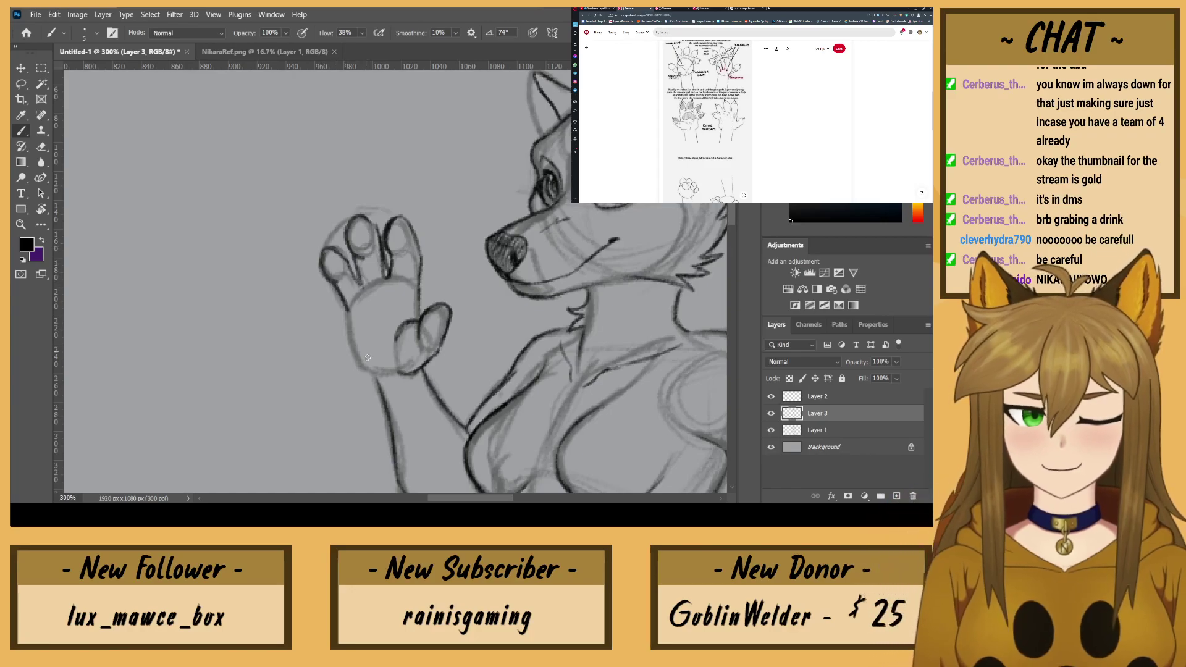
mouse_move(374, 373)
left_mouse_down()
mouse_move(358, 370)
mouse_move(340, 305)
mouse_move(360, 368)
left_mouse_up()
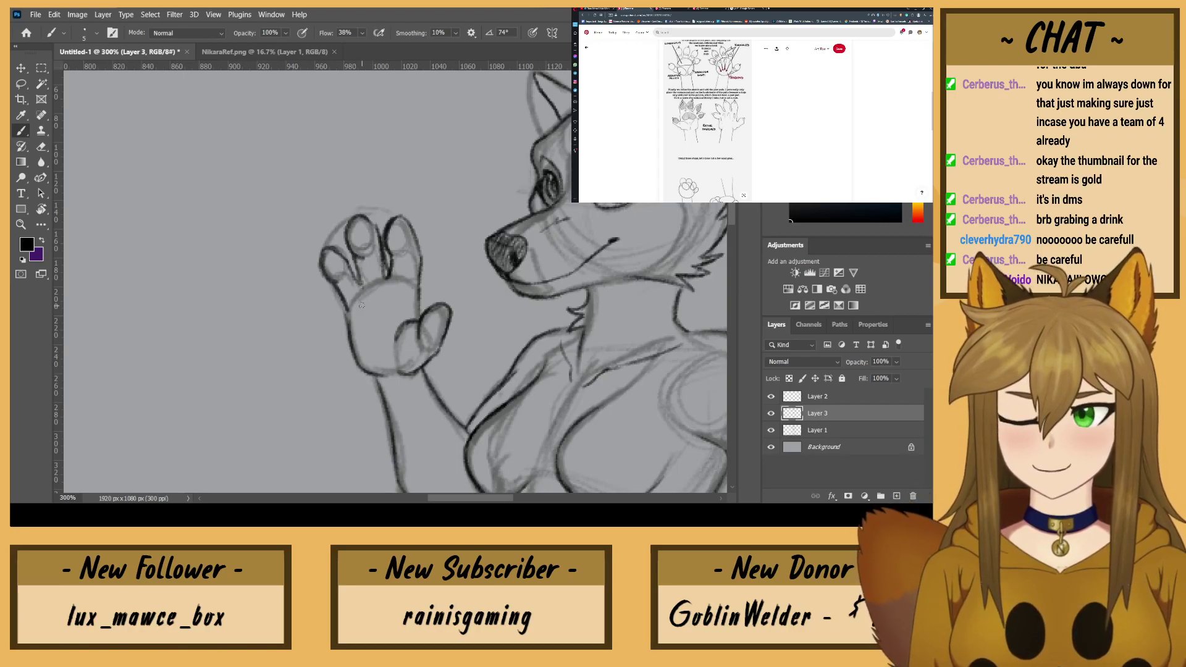
Step: Outline the large central palm pad of the raised hand, erasing and redrawing its upper edge
mouse_move(395, 299)
left_mouse_down()
mouse_move(402, 316)
mouse_move(380, 325)
left_mouse_up()
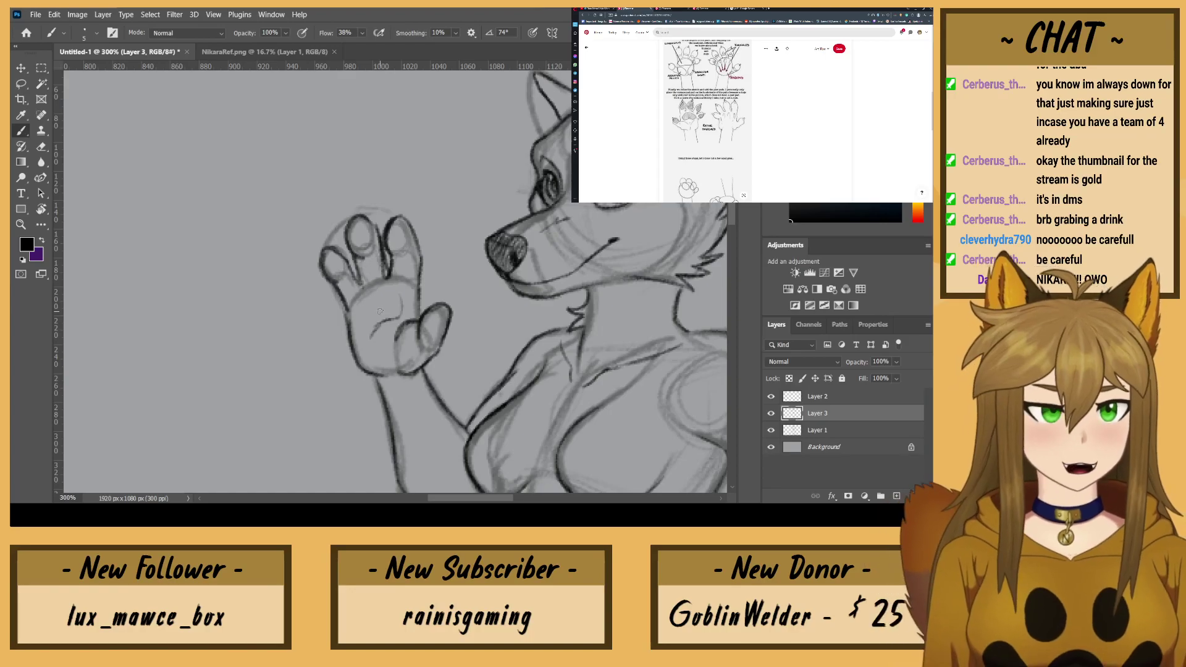
key("e")
mouse_move(400, 309)
left_mouse_down()
mouse_move(370, 334)
mouse_move(406, 302)
mouse_move(395, 292)
mouse_move(358, 311)
mouse_move(391, 290)
left_mouse_up()
key("b")
left_click_drag(390, 331, 373, 361)
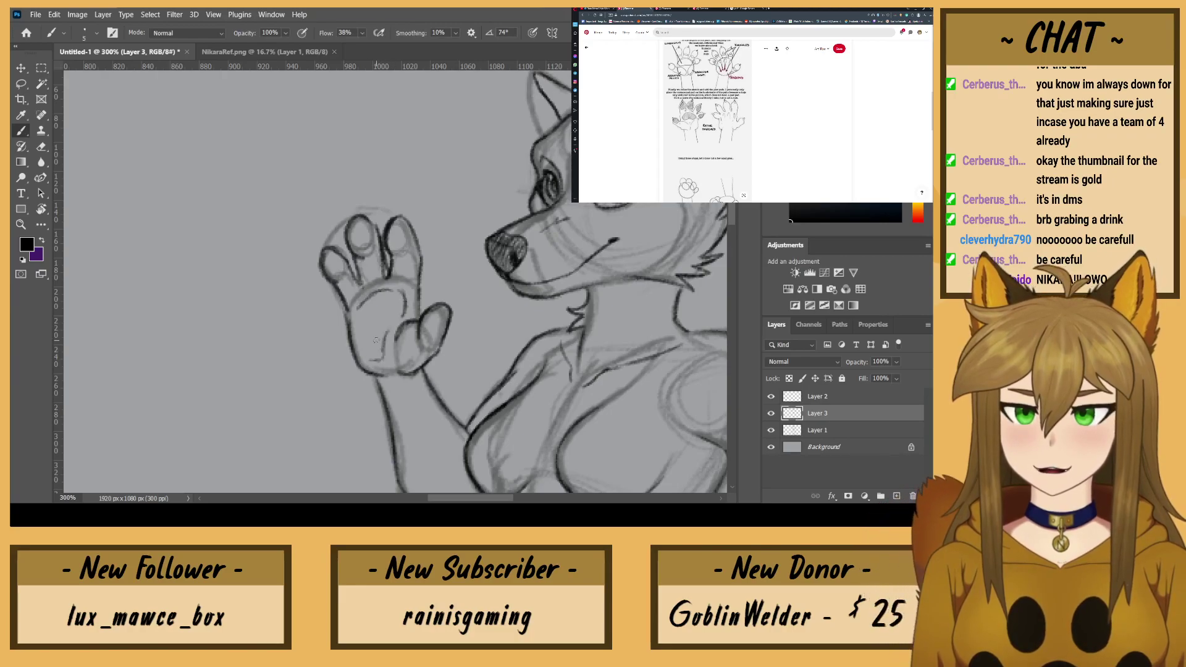
mouse_move(359, 311)
left_mouse_down()
mouse_move(374, 359)
mouse_move(377, 288)
mouse_move(416, 274)
mouse_move(402, 362)
left_mouse_up()
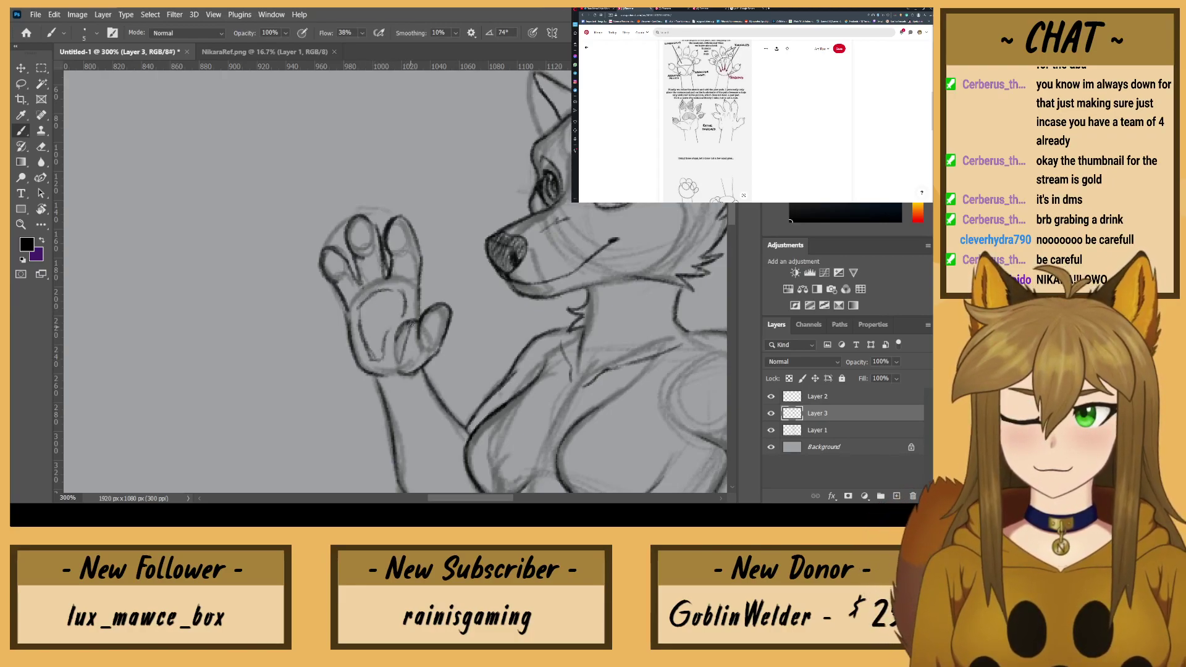
mouse_move(413, 321)
left_mouse_down()
mouse_move(396, 362)
mouse_move(387, 344)
mouse_move(379, 360)
mouse_move(365, 304)
left_mouse_up()
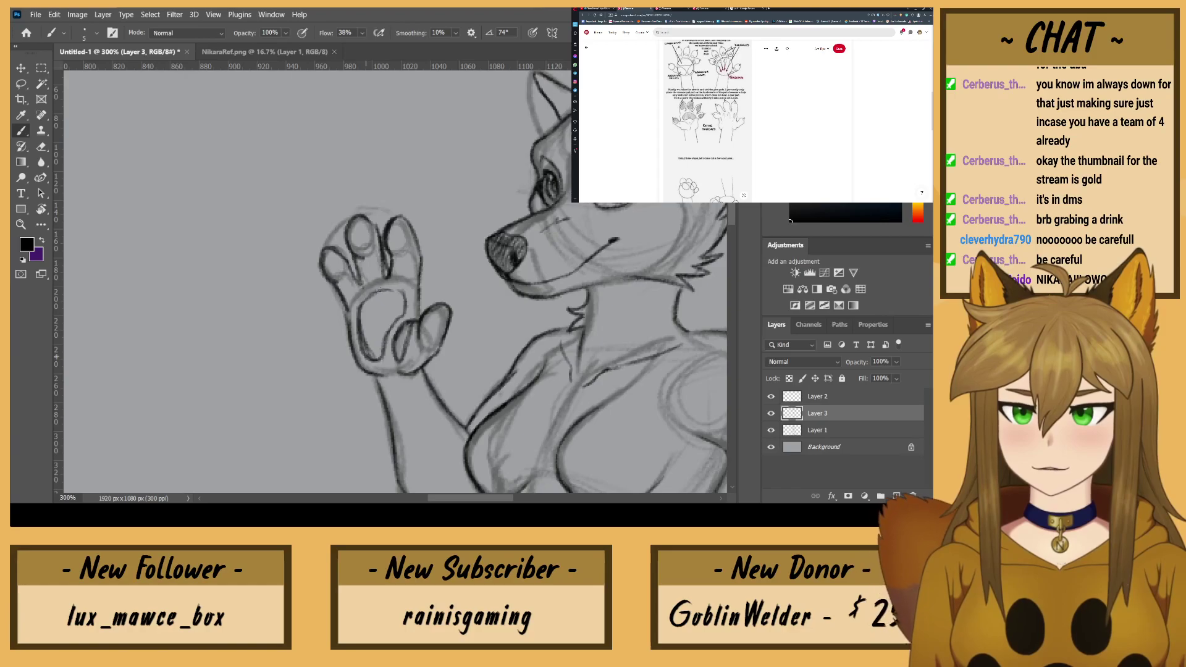
Step: Outline the oval pads on the thumb and the three fingertips of the raised hand
left_click_drag(423, 337, 436, 316)
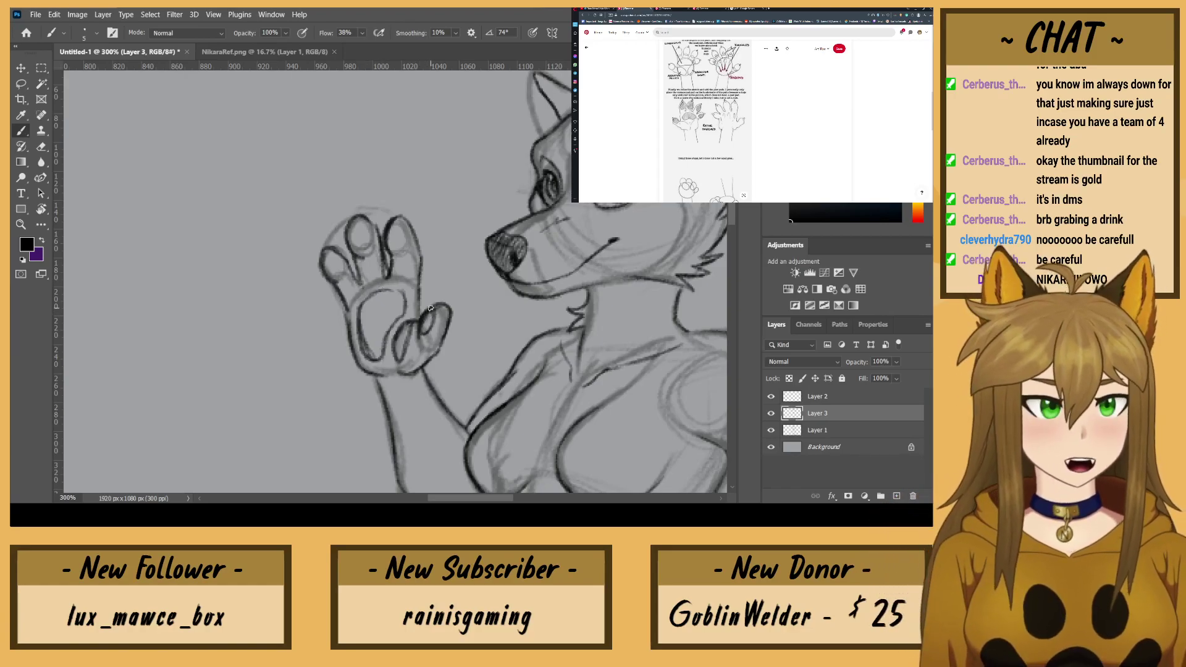
mouse_move(405, 249)
left_mouse_down()
mouse_move(394, 224)
mouse_move(353, 227)
mouse_move(364, 249)
mouse_move(354, 226)
left_mouse_up()
left_click_drag(342, 281, 323, 241)
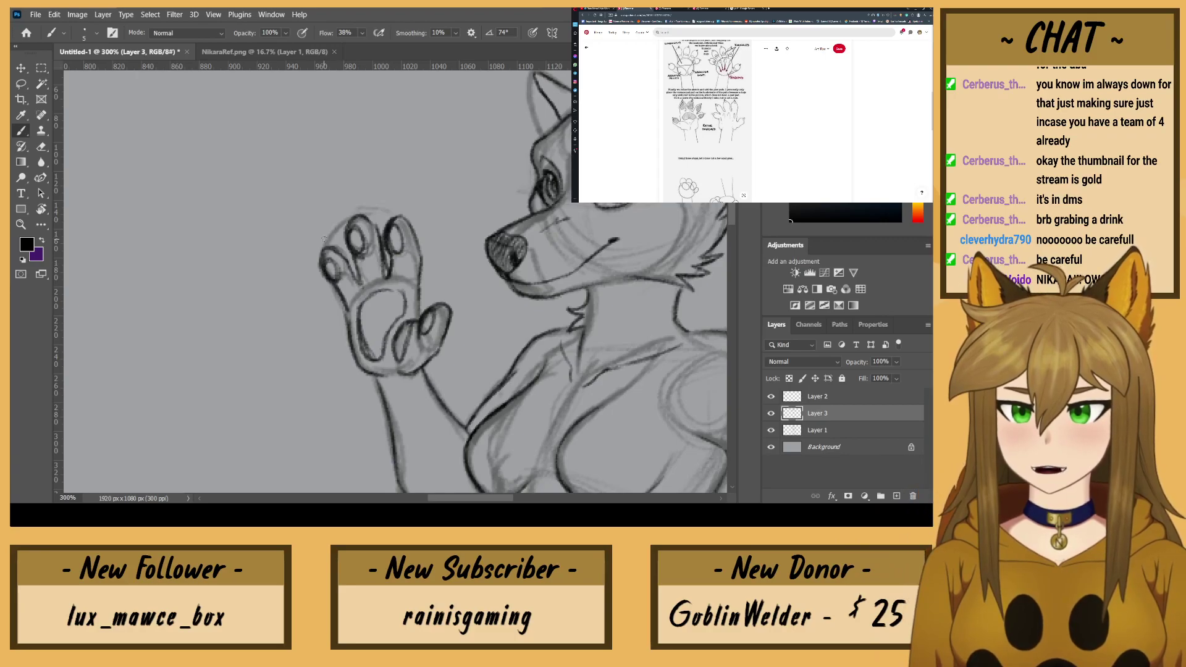
Step: Draw small pointed claws on the thumb and the three fingertips of the raised hand
left_click_drag(447, 325, 457, 299)
mouse_move(401, 217)
left_mouse_down()
mouse_move(403, 203)
mouse_move(349, 202)
left_mouse_up()
left_click_drag(370, 216, 350, 204)
left_click_drag(310, 249, 327, 240)
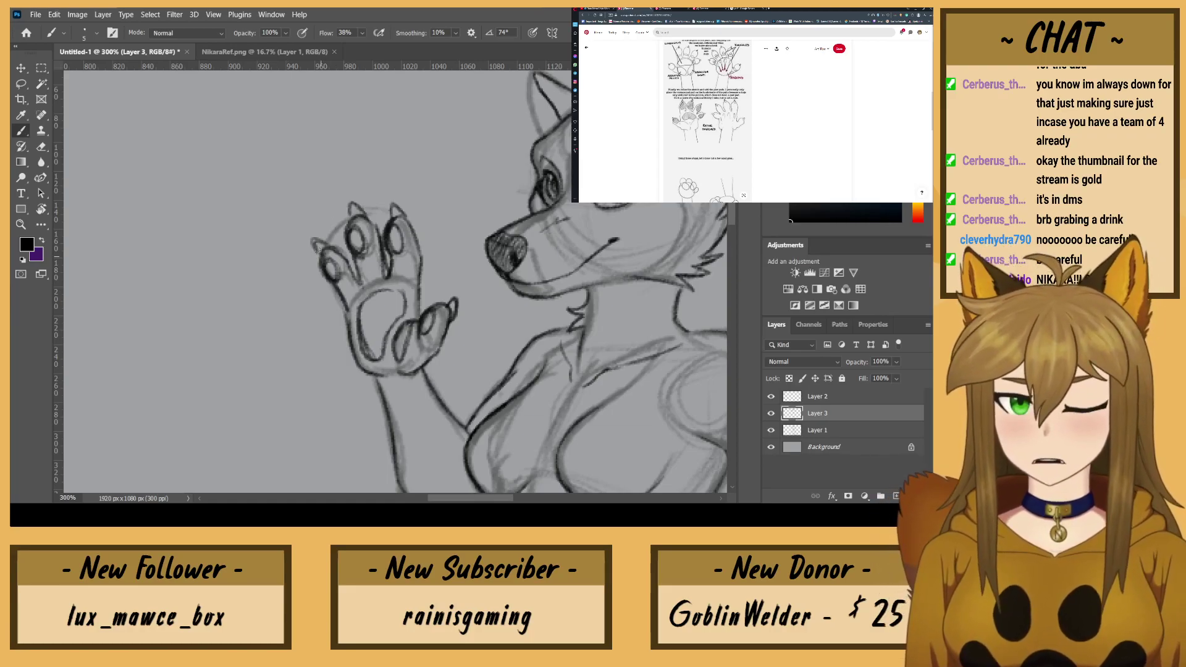
left_click_drag(322, 242, 318, 254)
Step: Remove the raised hand's thumb claw and redraw it as a slimmer, darkly filled claw
left_click_drag(456, 320, 451, 294)
key("e")
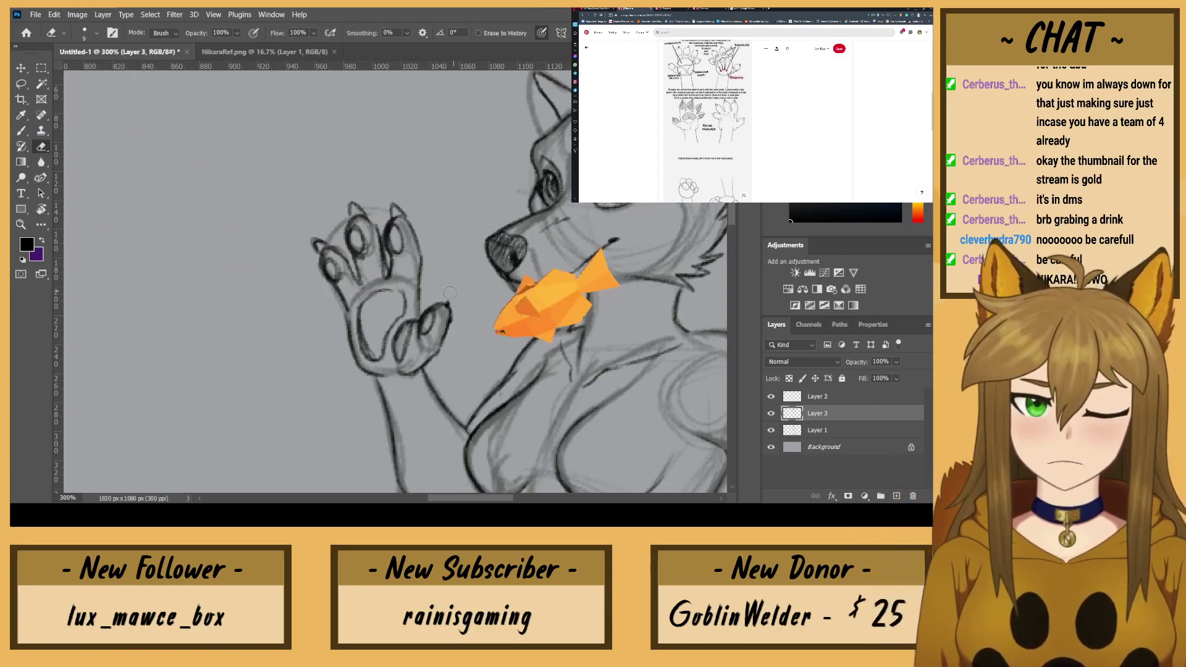
left_click(23, 128)
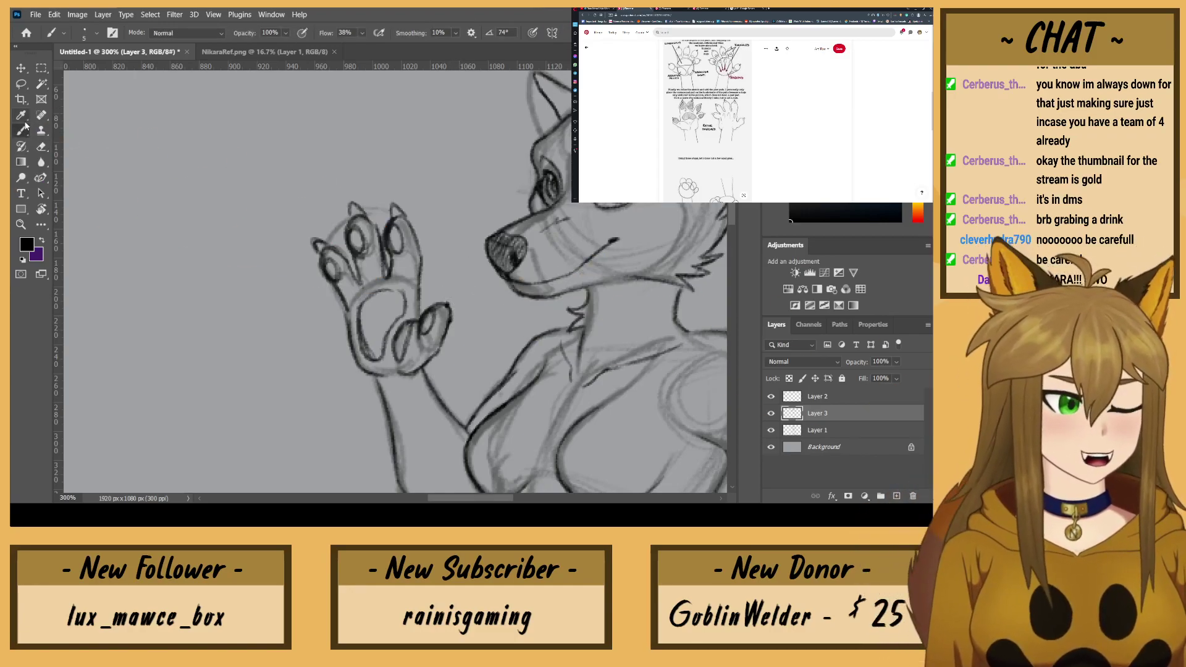
left_click_drag(451, 297, 448, 327)
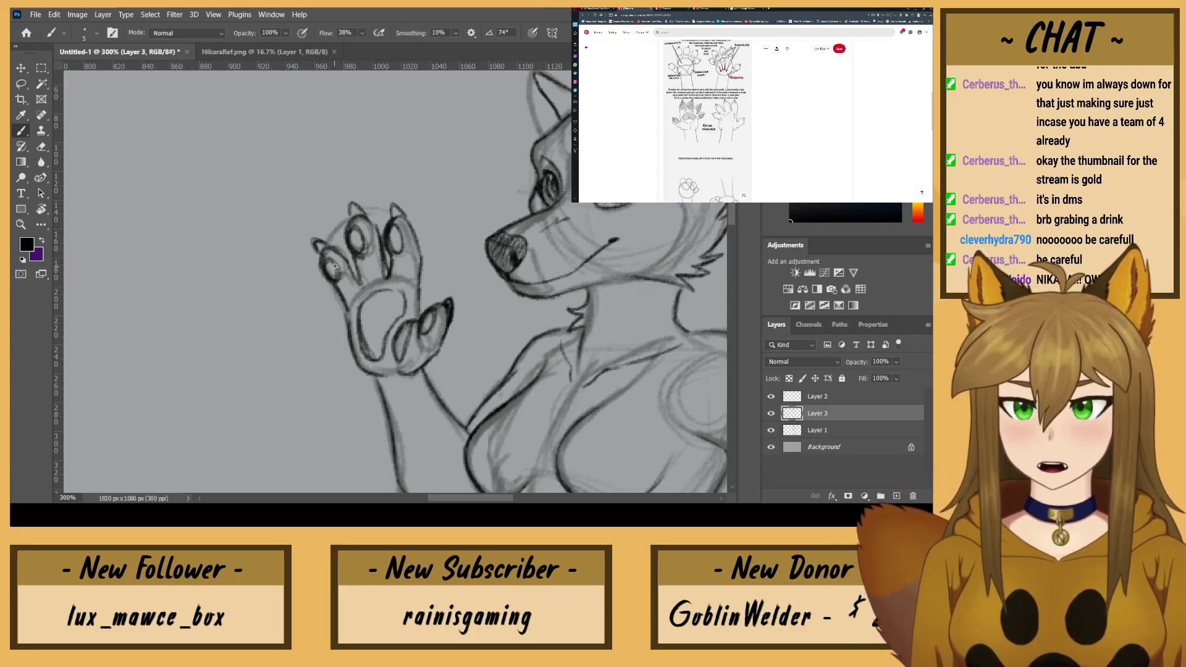
Step: Shade in the finger, thumb and palm pads of the raised hand
mouse_move(339, 286)
left_mouse_down()
mouse_move(326, 263)
mouse_move(333, 273)
left_mouse_up()
mouse_move(357, 232)
left_mouse_down()
mouse_move(354, 250)
mouse_move(397, 249)
mouse_move(391, 232)
left_mouse_up()
left_click_drag(430, 313, 396, 356)
mouse_move(399, 289)
left_mouse_down()
mouse_move(383, 326)
mouse_move(386, 296)
mouse_move(373, 360)
mouse_move(374, 307)
mouse_move(366, 313)
mouse_move(386, 293)
mouse_move(379, 330)
left_mouse_up()
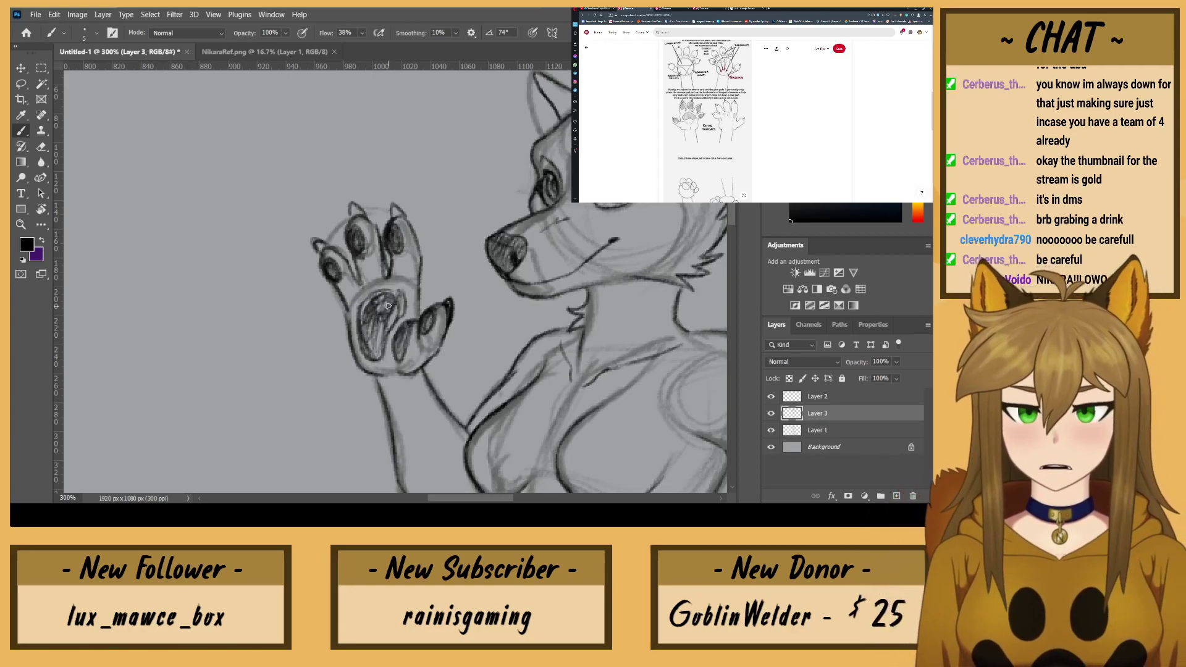
Step: Sketch the finger divisions of the hand resting on the hip on Layer 1
scroll(388, 306, "down", 6)
scroll(388, 306, "up", 5)
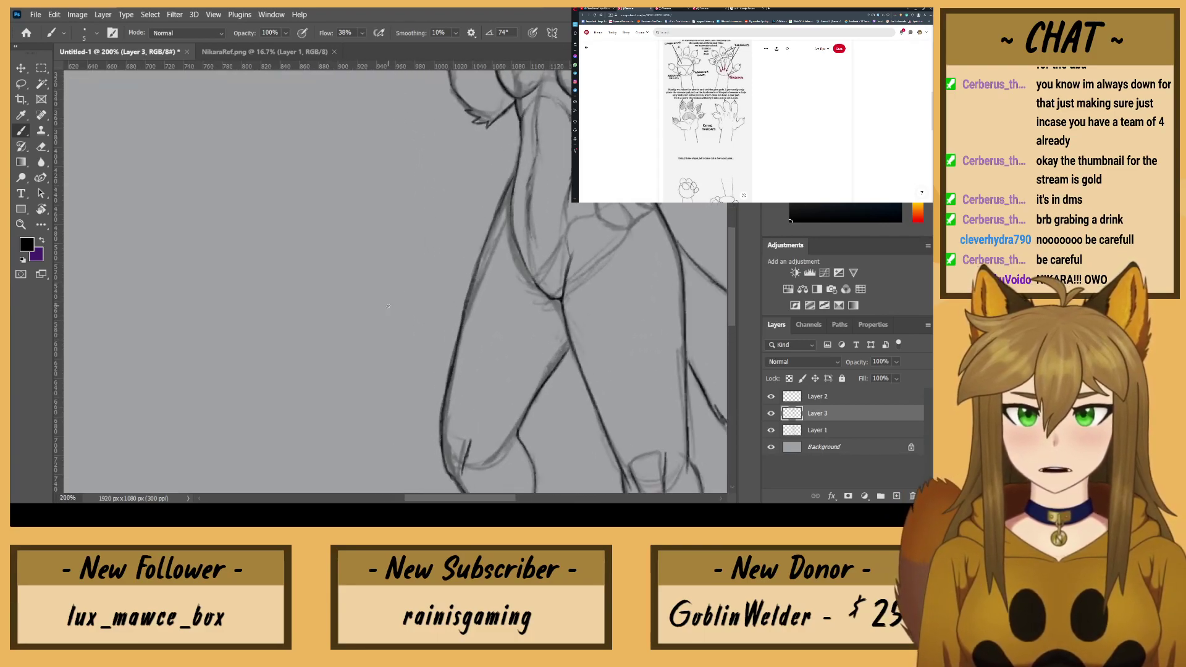
left_click_drag(656, 181, 526, 280)
key("ctrl+plus")
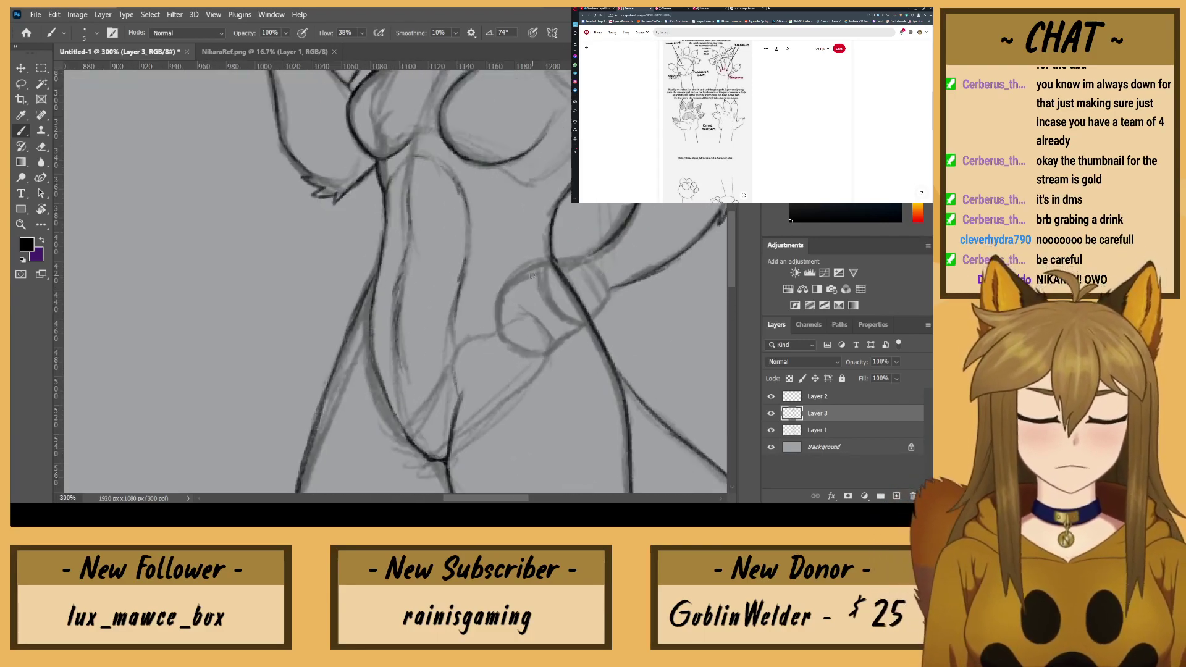
left_click(804, 430)
mouse_move(522, 321)
left_mouse_down()
mouse_move(554, 333)
mouse_move(544, 351)
mouse_move(532, 335)
mouse_move(555, 308)
mouse_move(507, 315)
mouse_move(505, 295)
mouse_move(540, 340)
left_mouse_up()
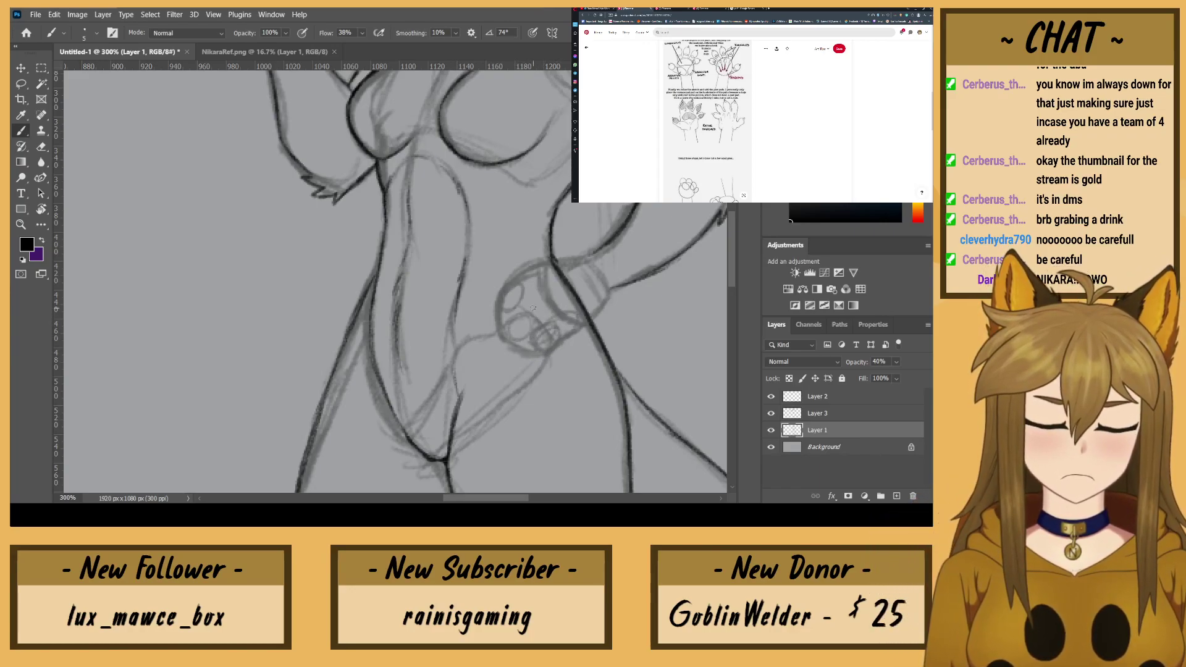
left_click_drag(549, 291, 521, 309)
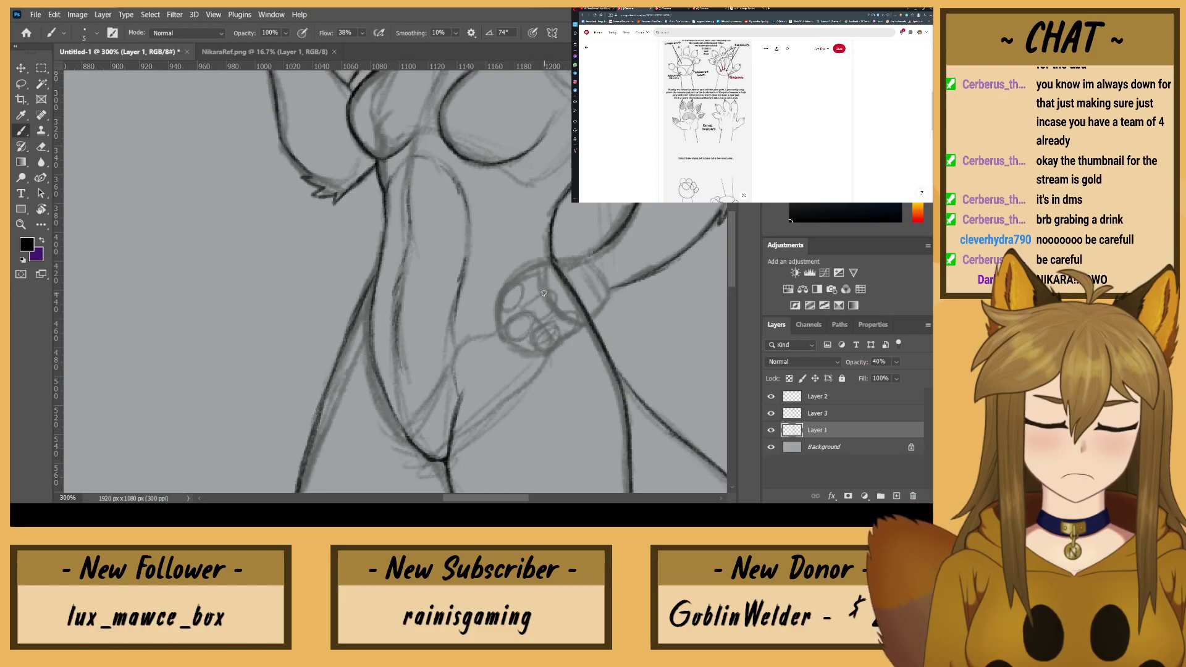
Step: Outline the fingers, back and wrist of the hip hand on Layer 3, and erase the body line crossing it
left_click(822, 407)
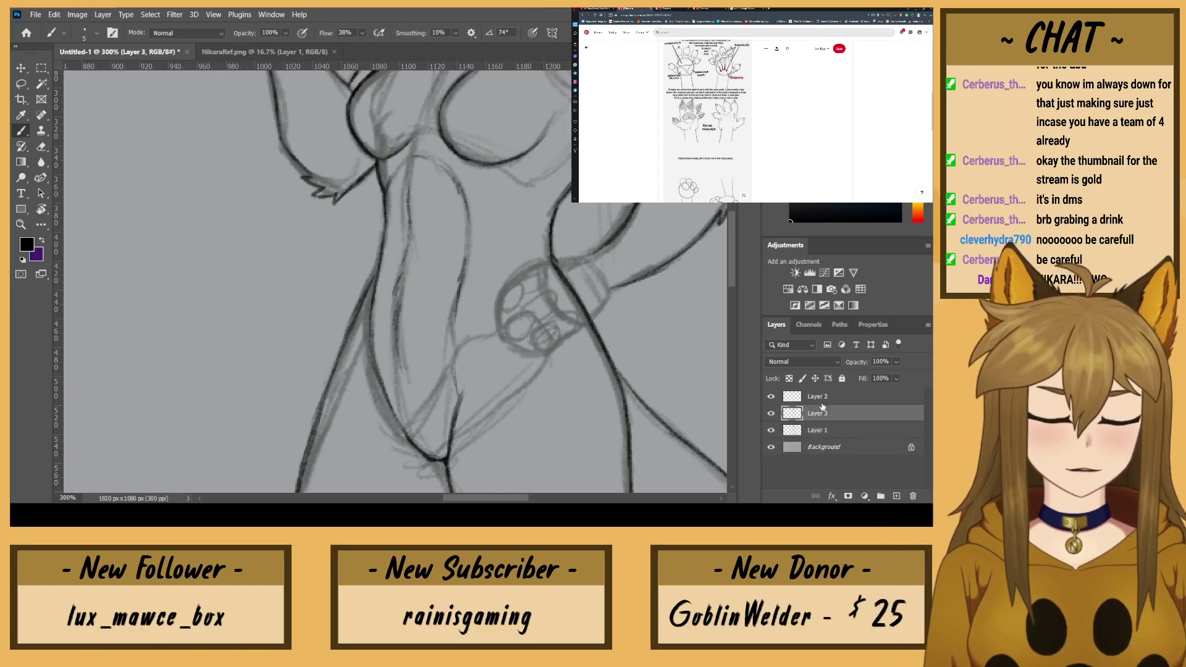
mouse_move(598, 252)
left_mouse_down()
mouse_move(514, 279)
mouse_move(500, 303)
mouse_move(533, 331)
mouse_move(503, 329)
mouse_move(517, 305)
mouse_move(525, 322)
mouse_move(511, 314)
mouse_move(508, 339)
mouse_move(529, 338)
mouse_move(525, 315)
mouse_move(580, 326)
left_mouse_up()
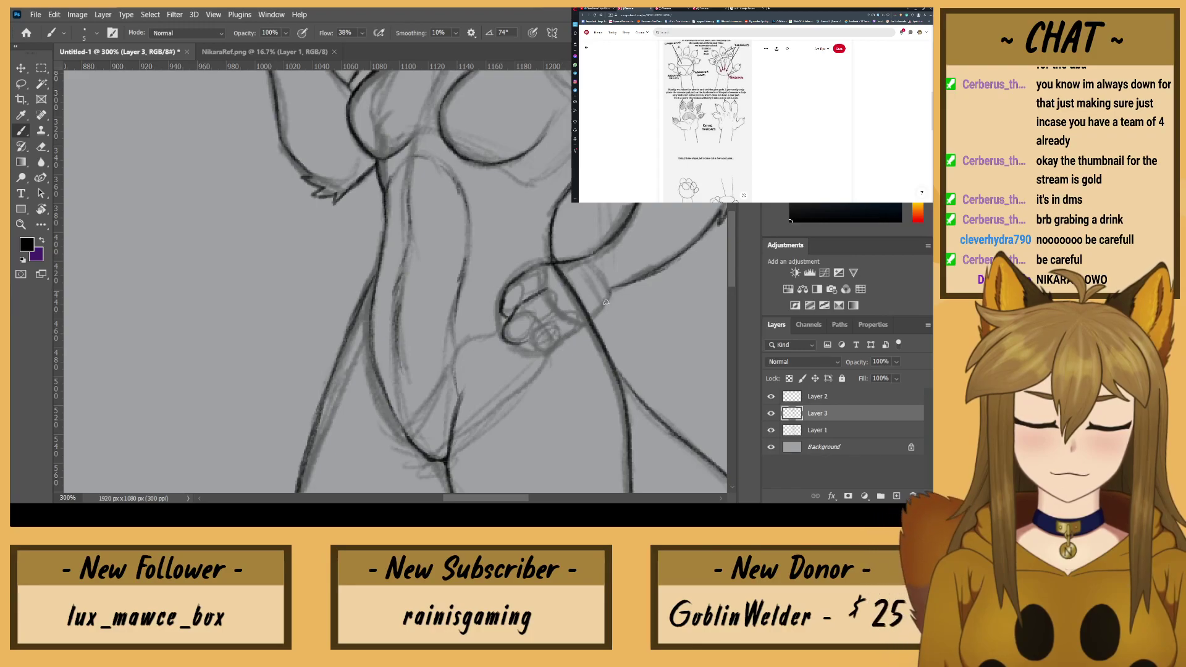
mouse_move(622, 282)
left_mouse_down()
mouse_move(577, 330)
mouse_move(530, 350)
mouse_move(567, 322)
mouse_move(540, 326)
mouse_move(549, 315)
mouse_move(583, 313)
mouse_move(556, 269)
left_mouse_up()
key("e")
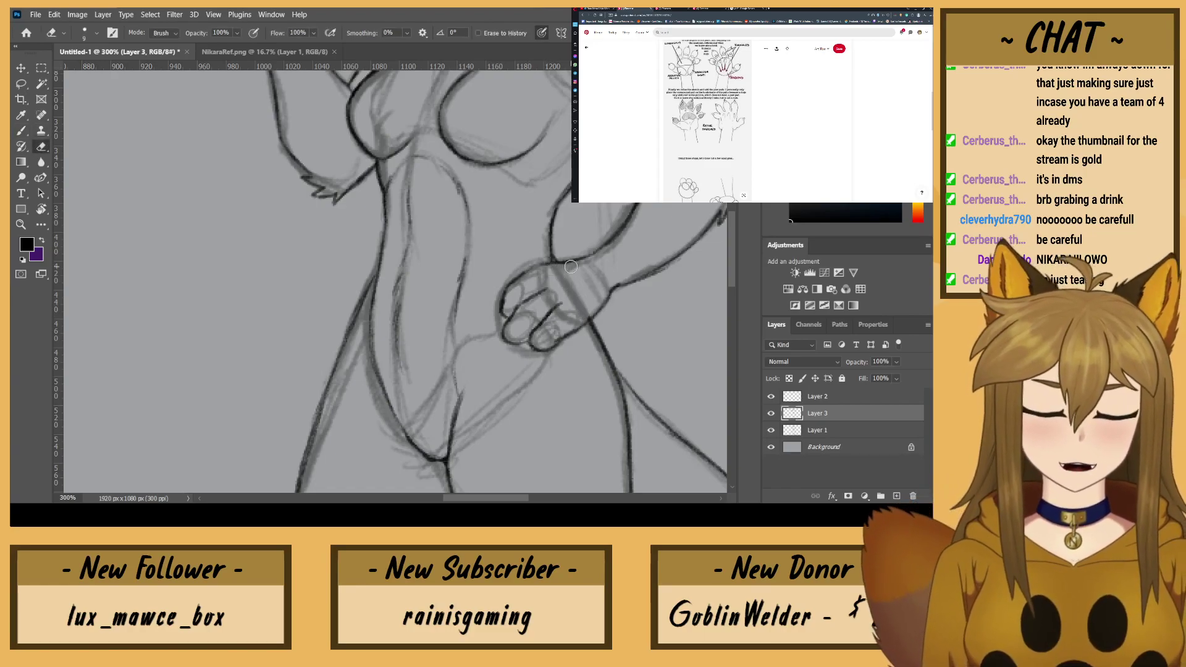
key("b")
left_click_drag(518, 280, 592, 254)
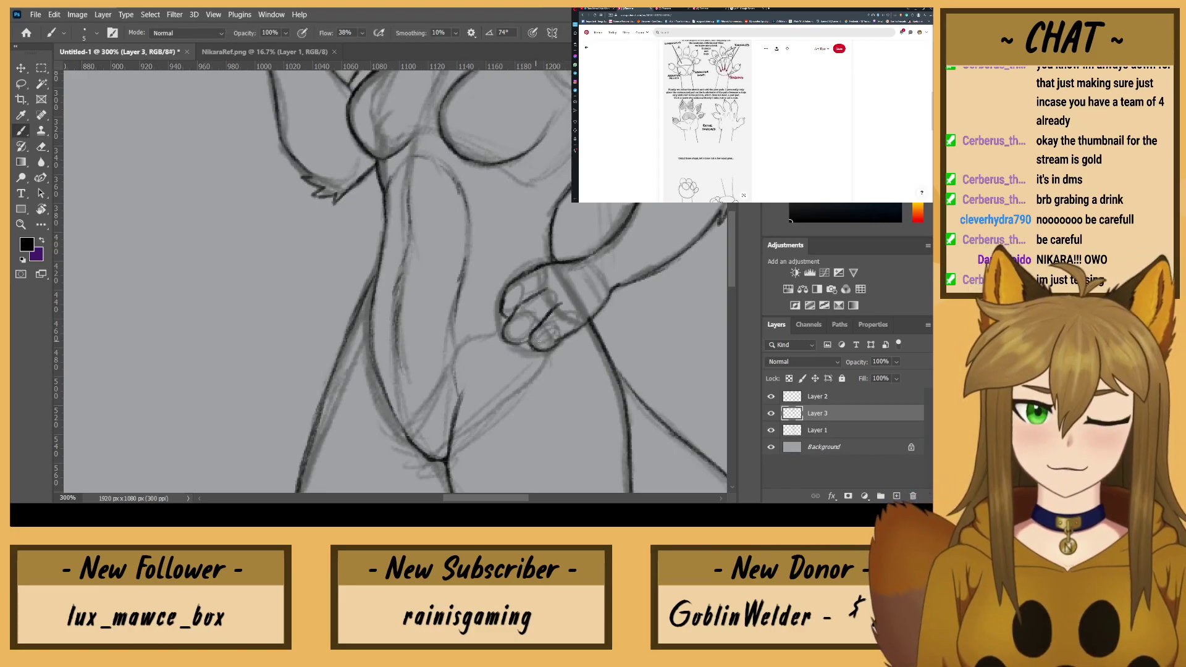
Step: Draw dark pointed claws on the three fingers of the hip hand
left_click_drag(531, 354, 513, 334)
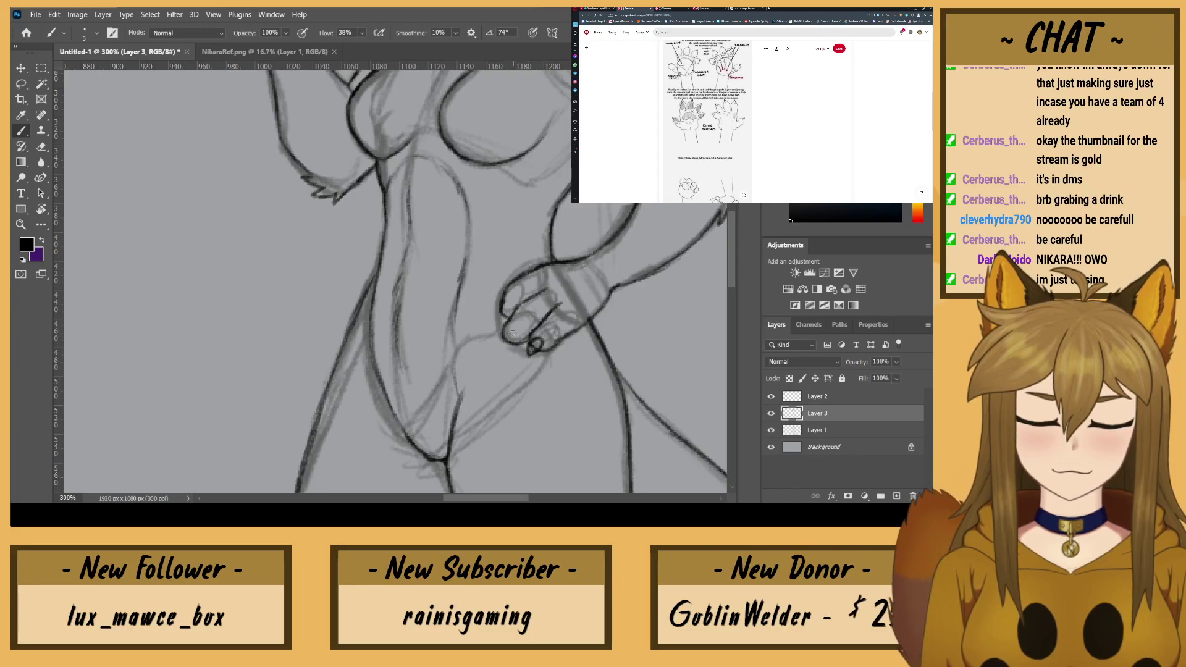
key("ctrl+z")
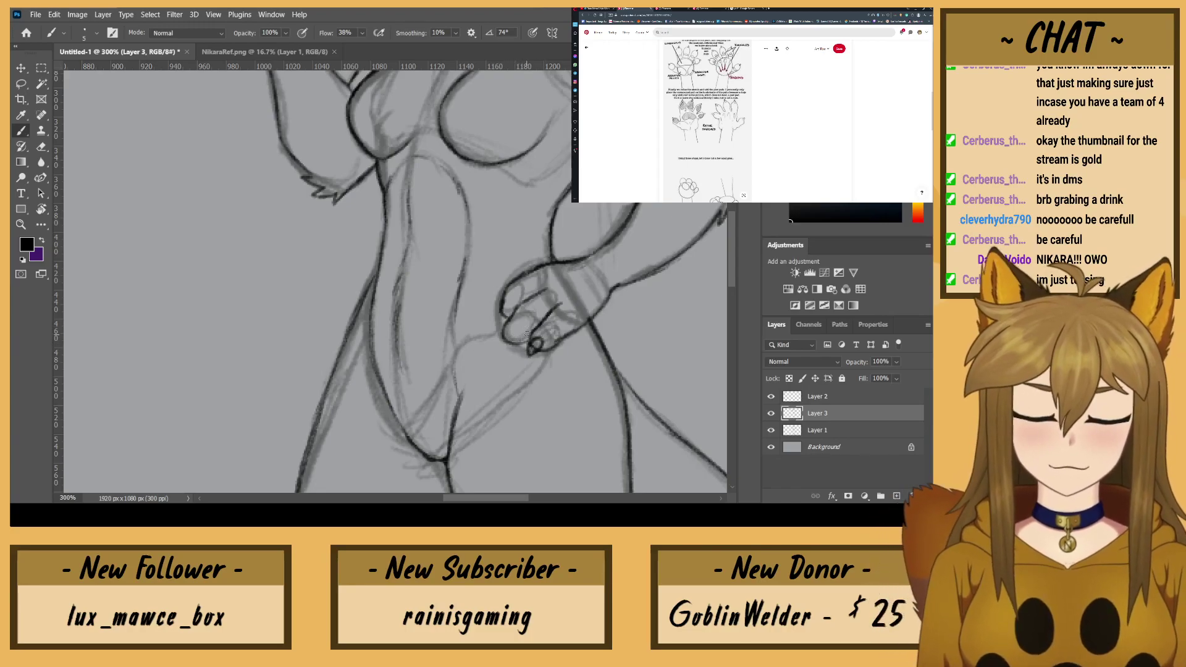
mouse_move(527, 340)
left_mouse_down()
mouse_move(501, 347)
mouse_move(513, 330)
mouse_move(503, 345)
mouse_move(503, 305)
mouse_move(498, 323)
mouse_move(508, 309)
mouse_move(499, 325)
mouse_move(504, 313)
mouse_move(504, 340)
left_mouse_up()
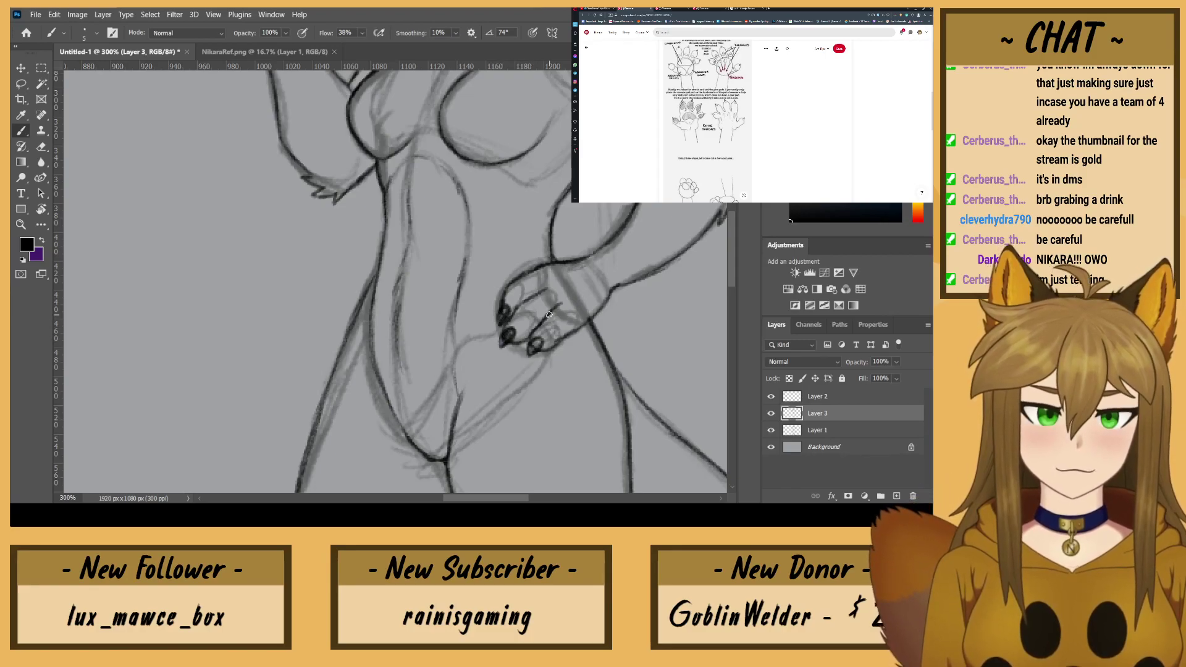
Step: Clean up and redraw the dividing lines between the fingers of the hip hand
left_click(41, 161)
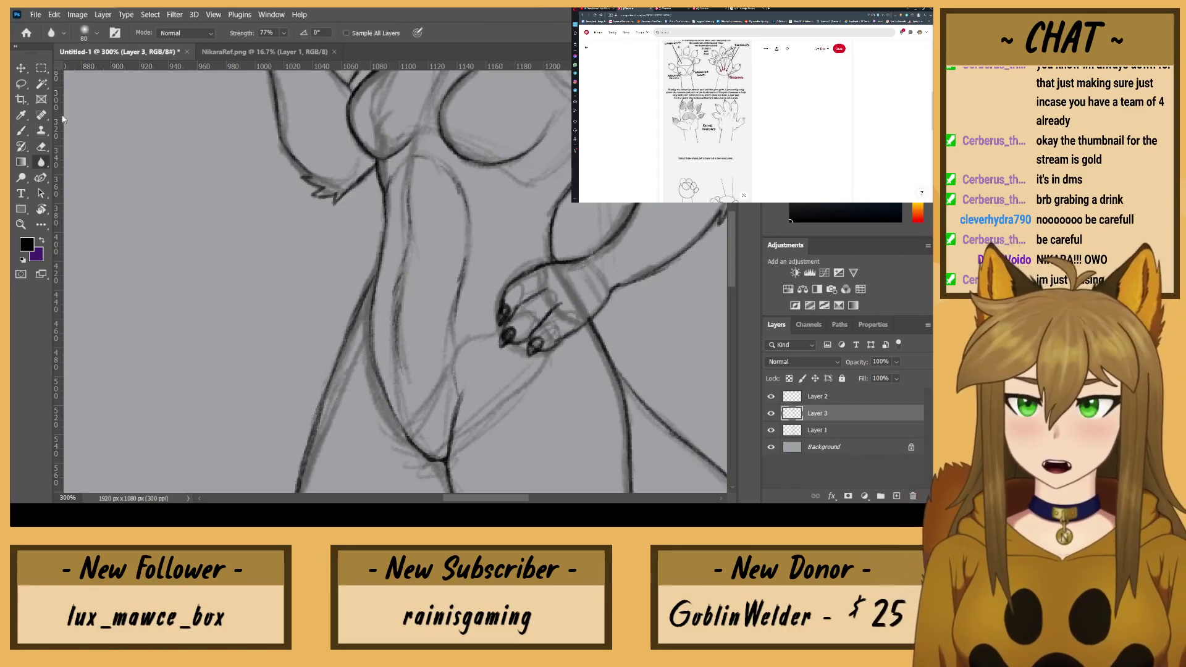
left_click(41, 146)
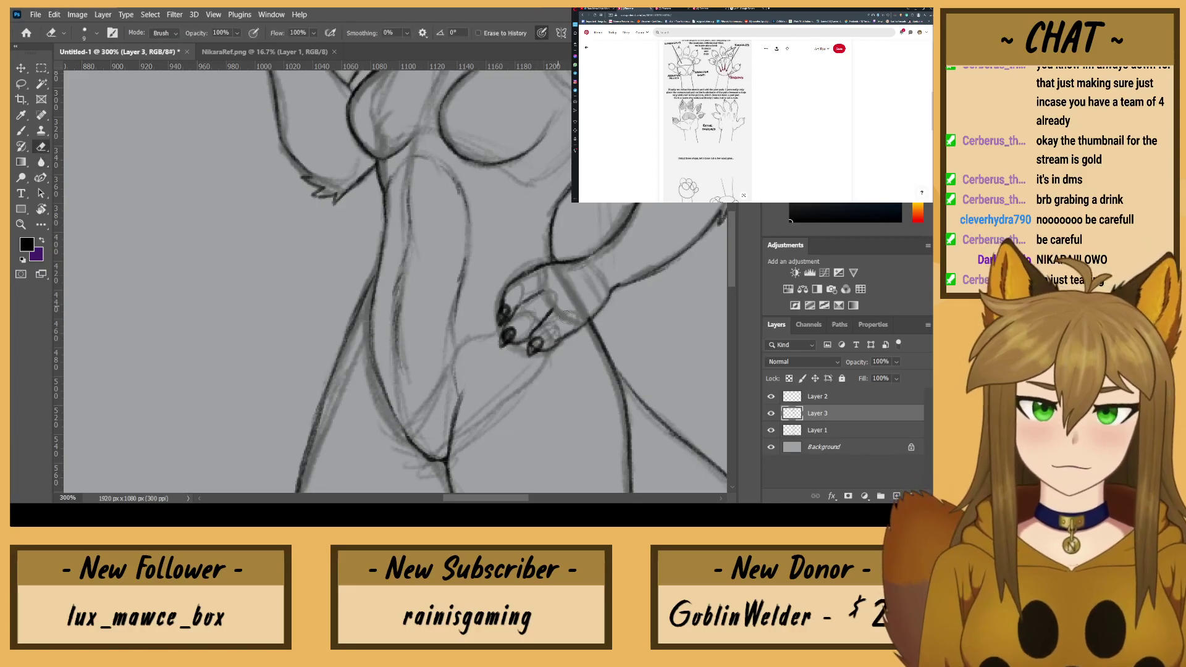
key("b")
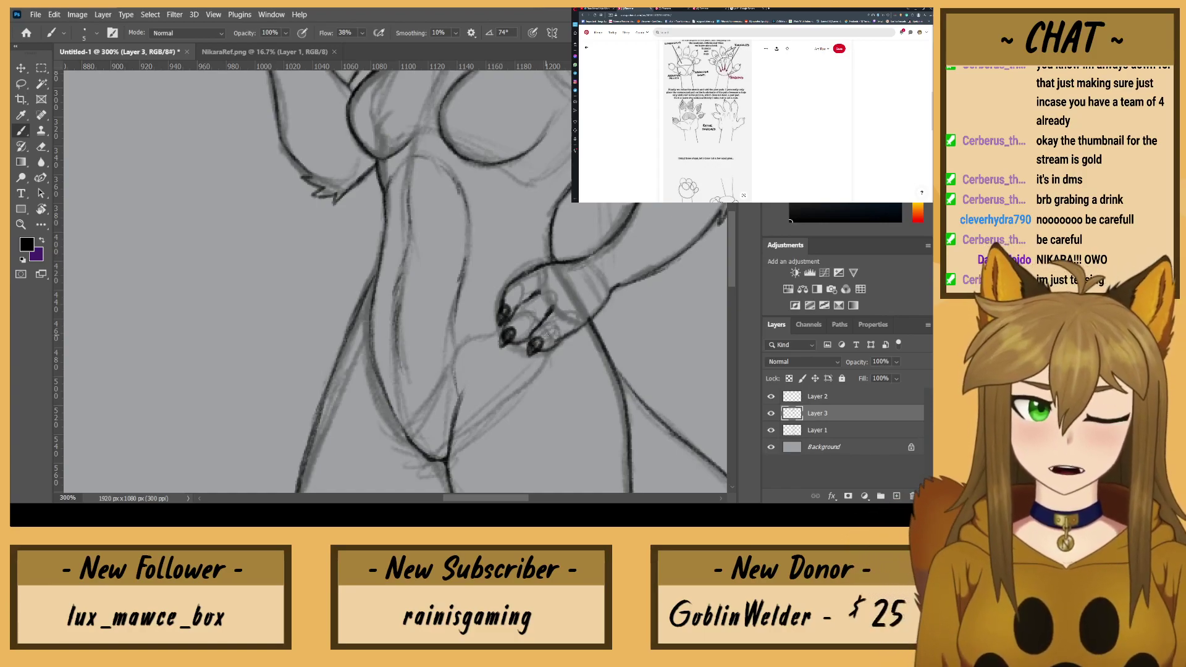
left_click(42, 148)
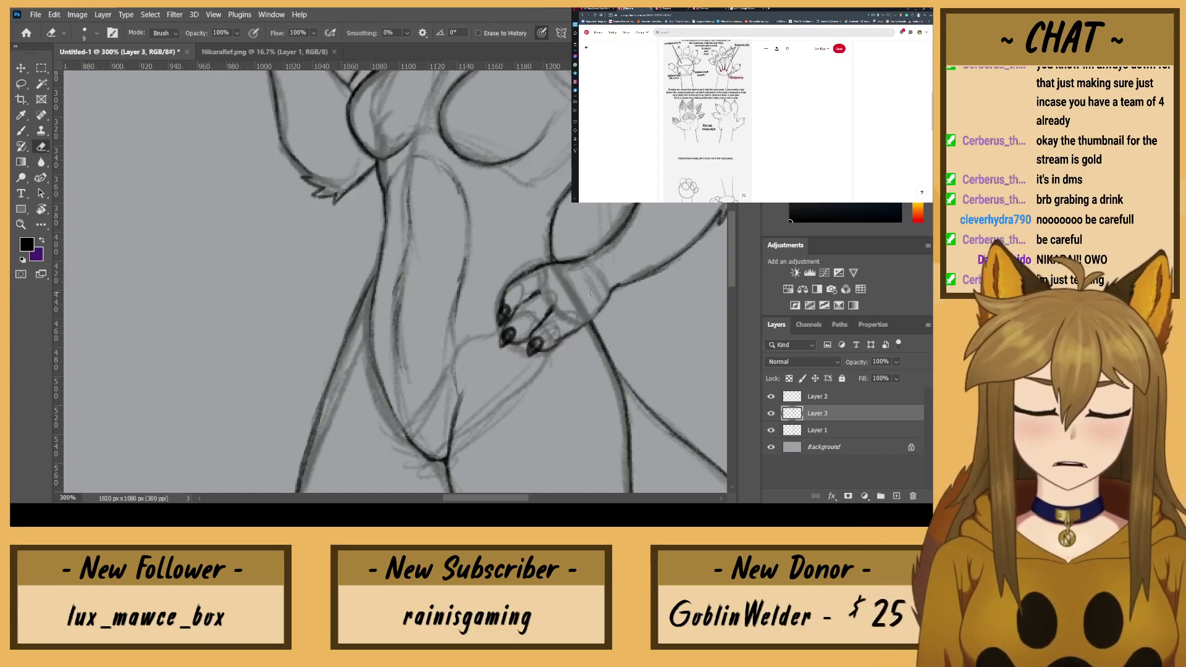
key("b")
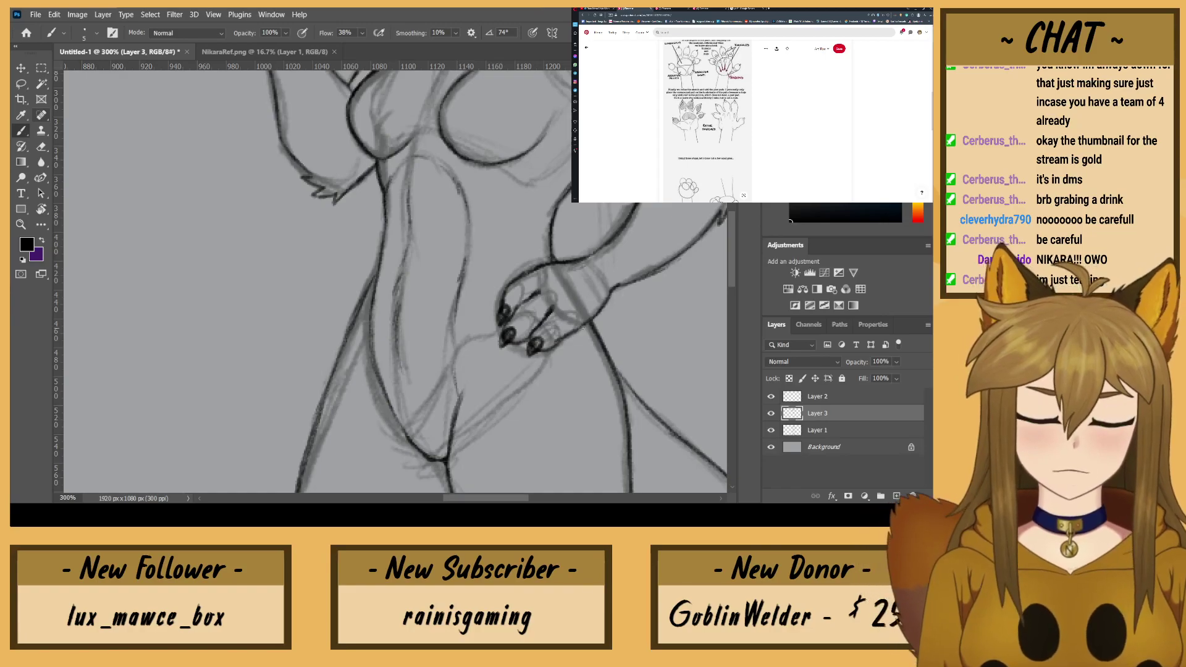
Step: Hide the Layer 1 sketch and examine the line art of the whole figure, including the torso and both hands
key("ctrl+plus")
key("ctrl+minus")
key("ctrl+minus")
key("ctrl+minus")
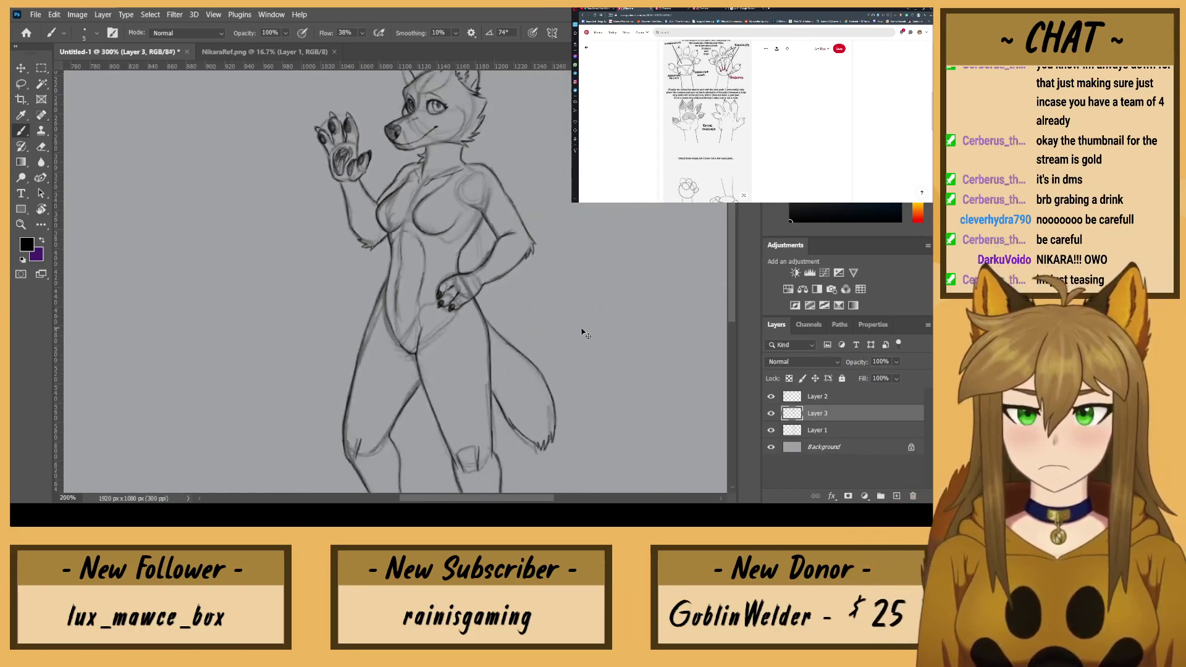
scroll(583, 333, "down", 2)
scroll(583, 334, "down", 1)
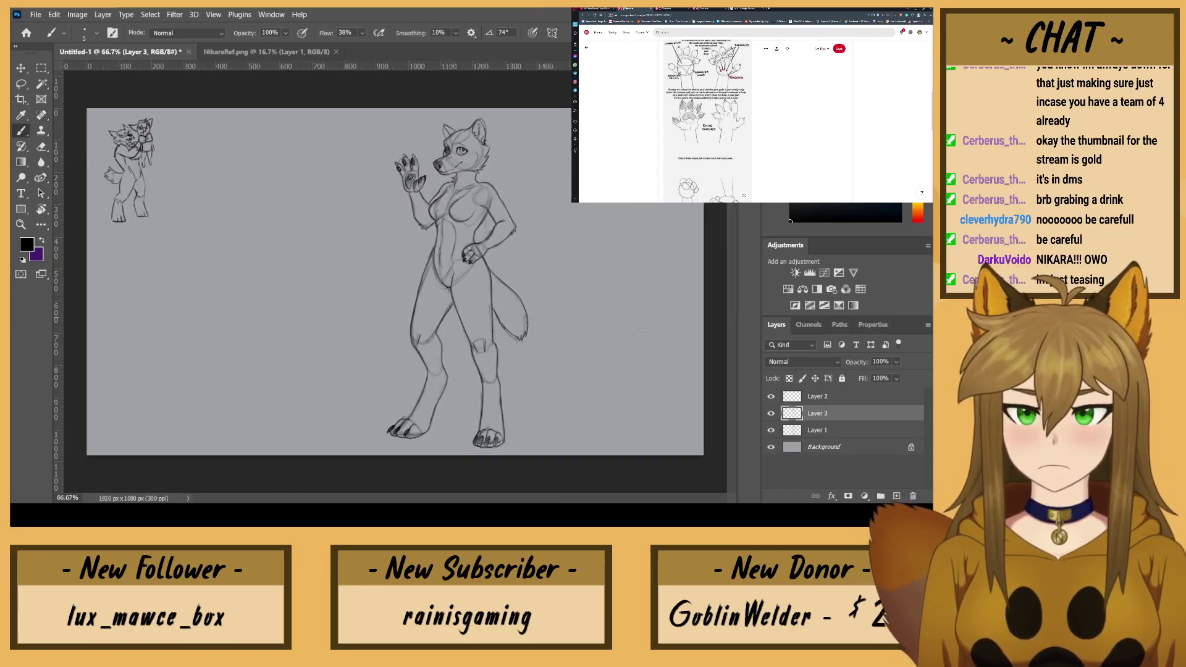
left_click(771, 449)
left_click(771, 448)
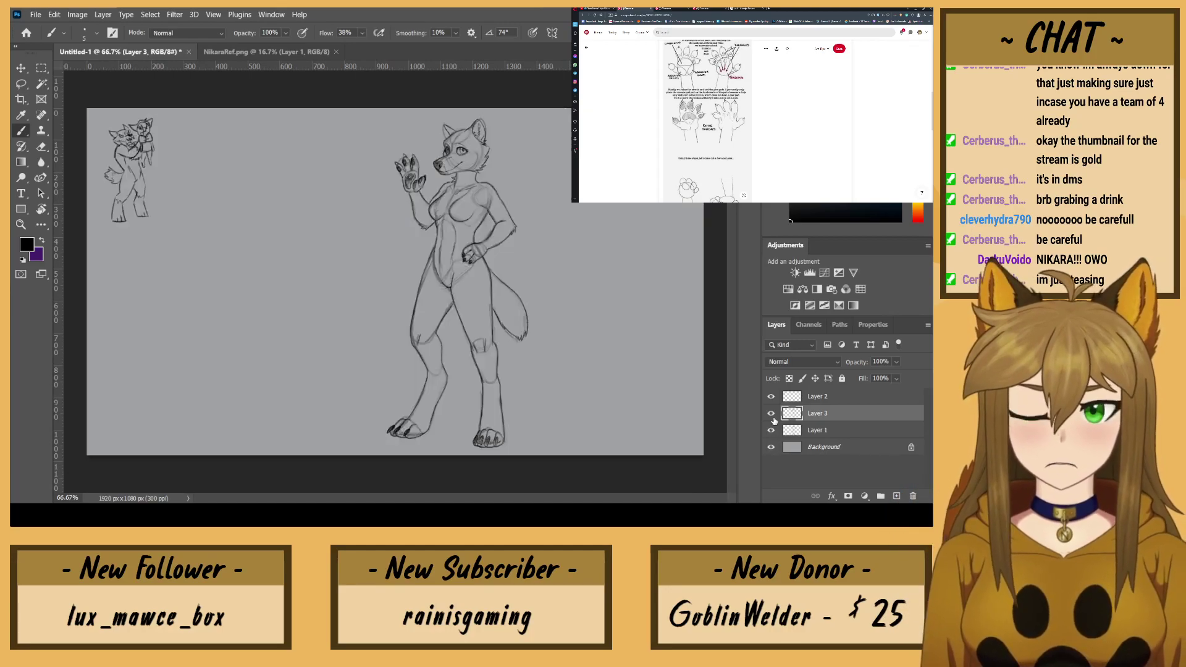
left_click(772, 431)
left_click(773, 432)
left_click(773, 433)
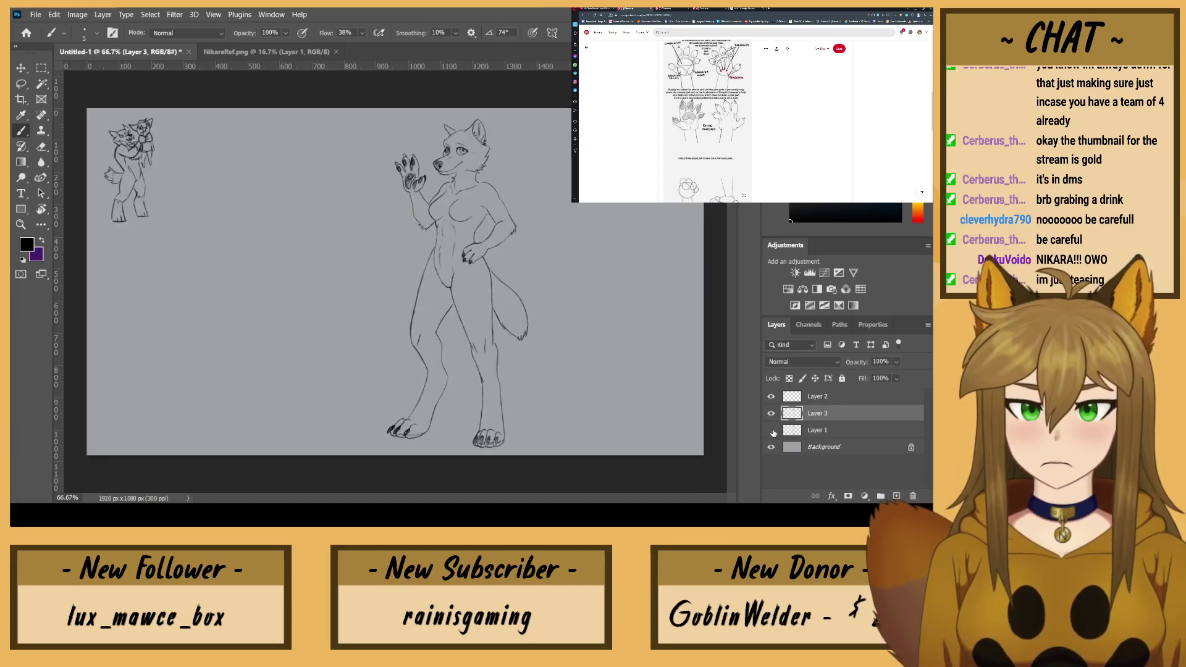
key("ctrl+plus")
key("ctrl+plus")
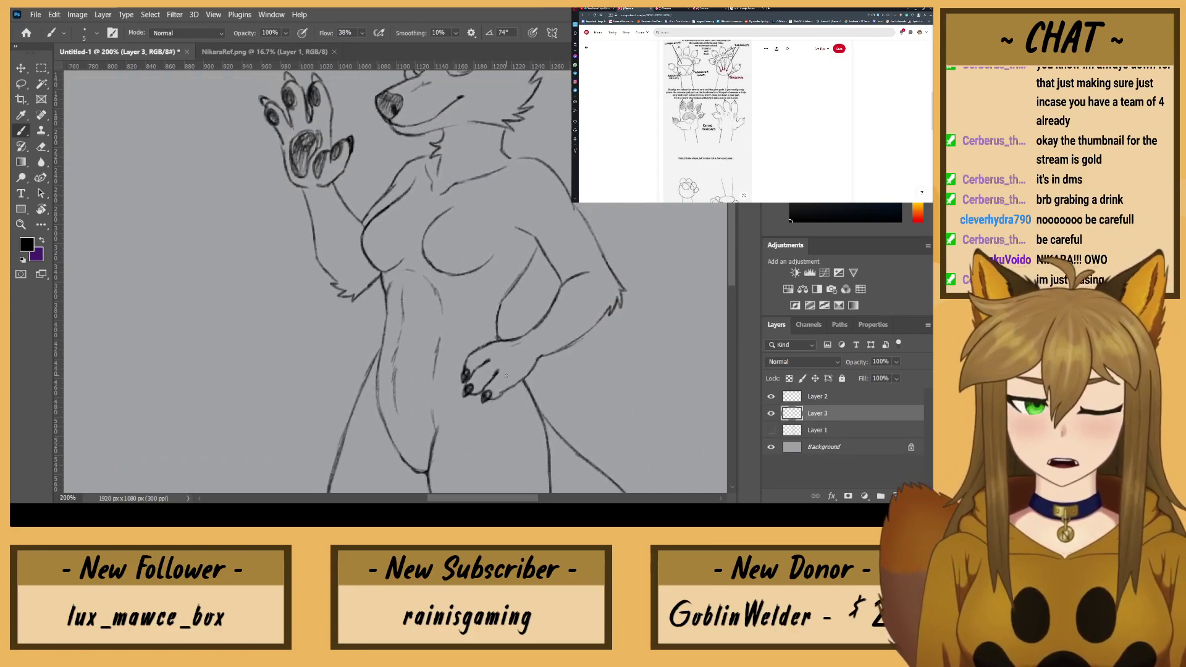
Step: Show the Layer 1 sketch again, then erase and redraw the upper contour of the hip hand's back on Layer 3
left_click(771, 431)
left_click(42, 147)
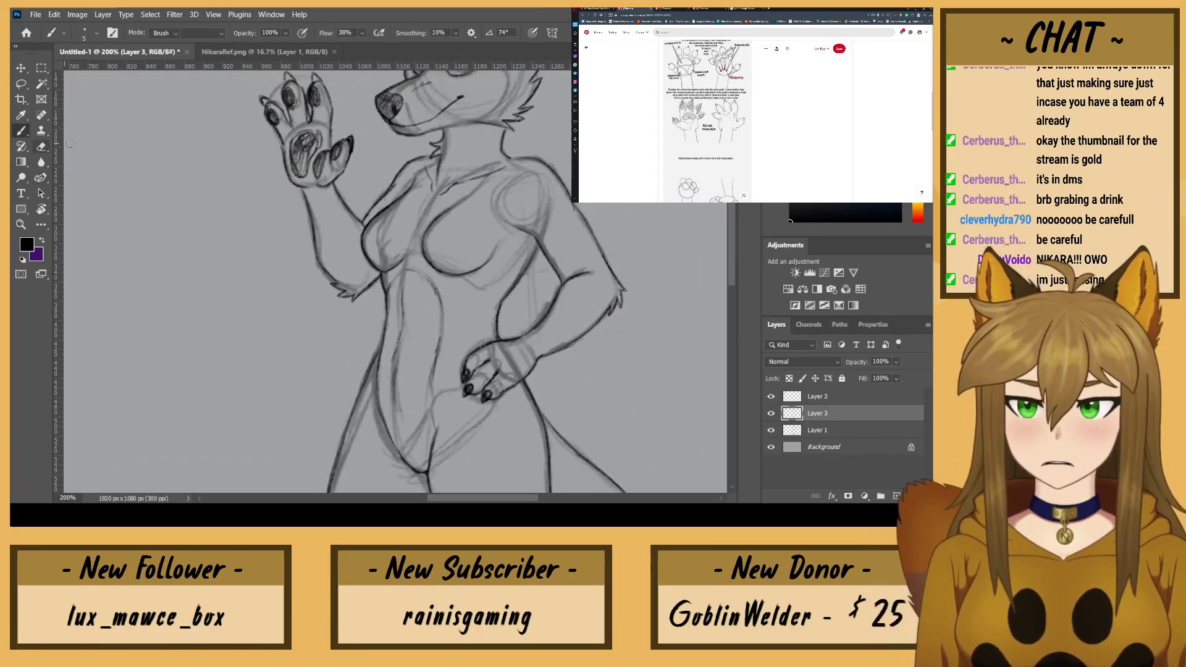
left_click_drag(479, 350, 502, 341)
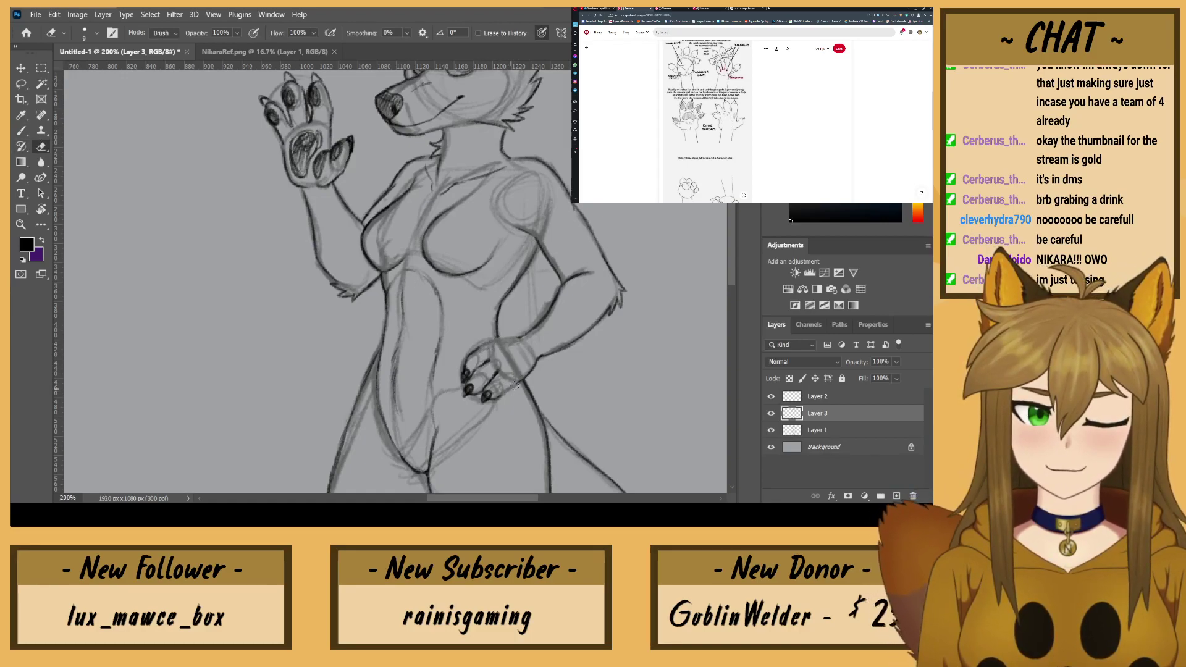
key("b")
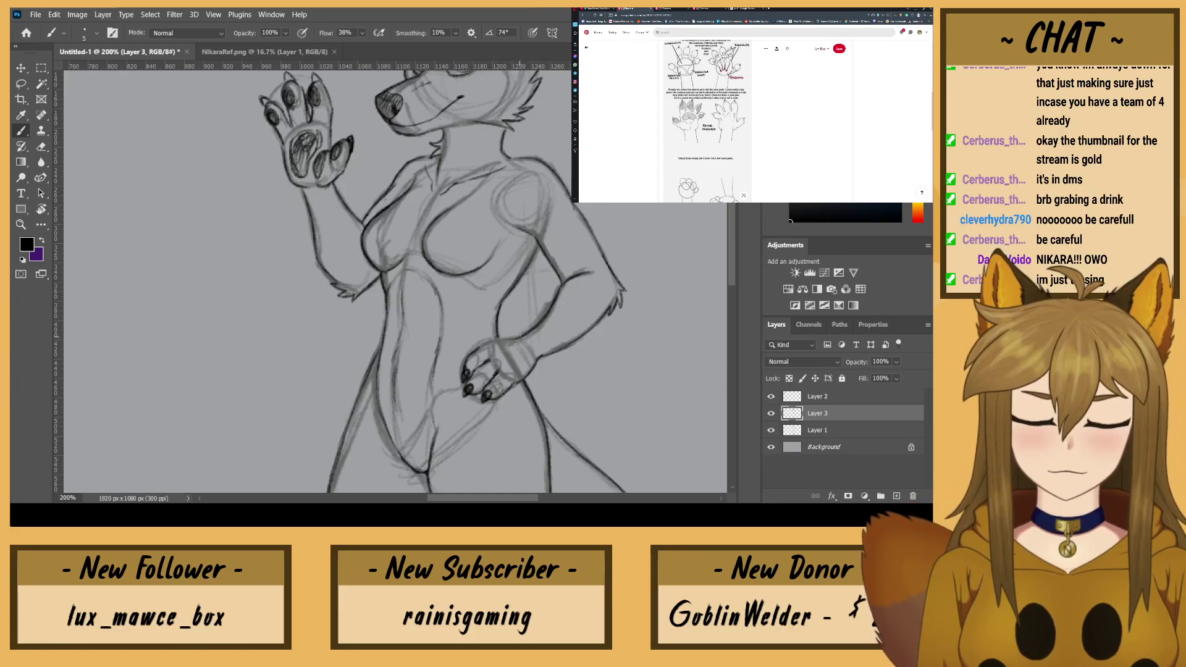
left_click_drag(518, 338, 499, 339)
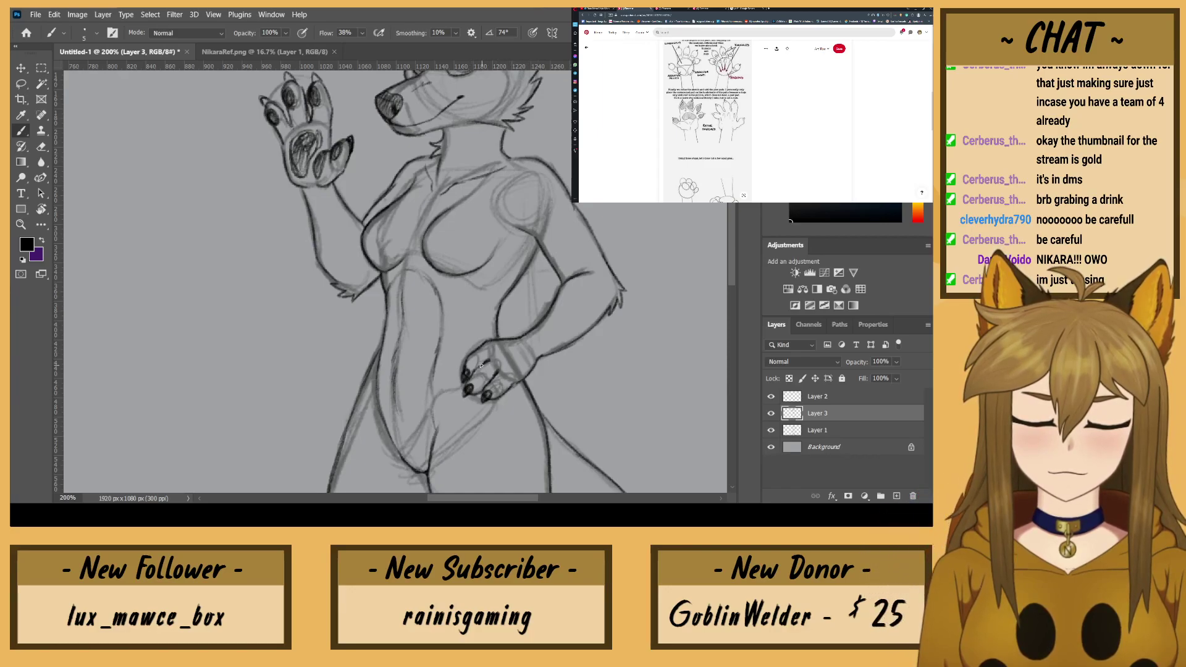
key("e")
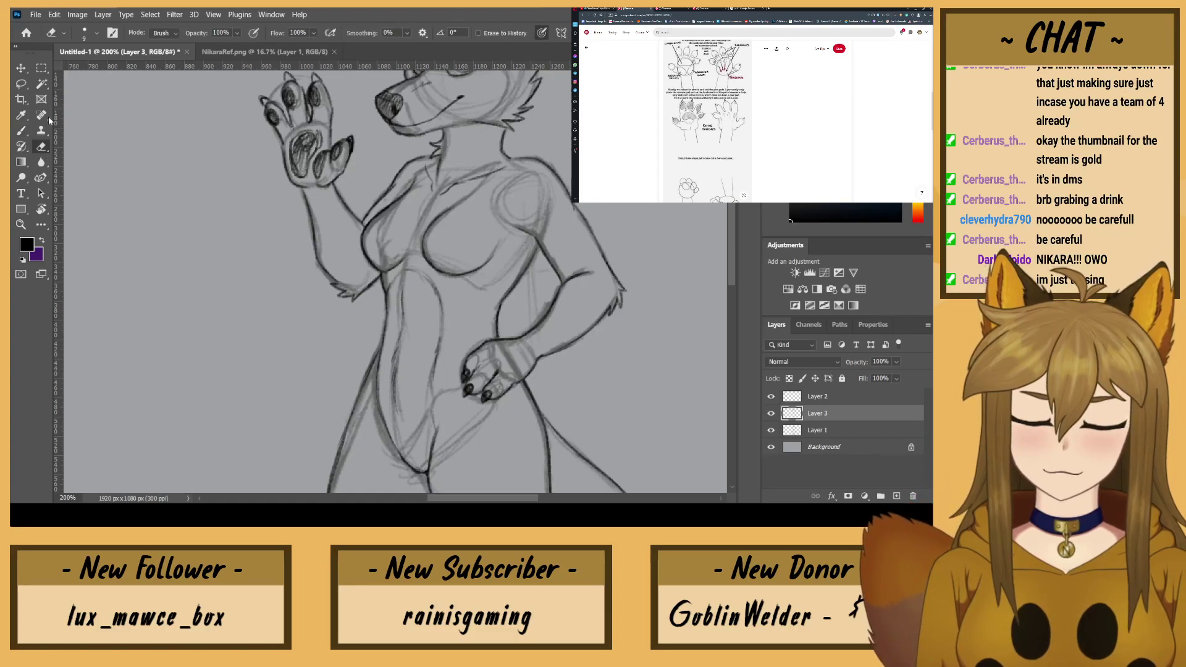
Step: Refine the lower wrist and forearm line of the hip hand, and check the line art with the Layer 1 sketch hidden
left_click(21, 130)
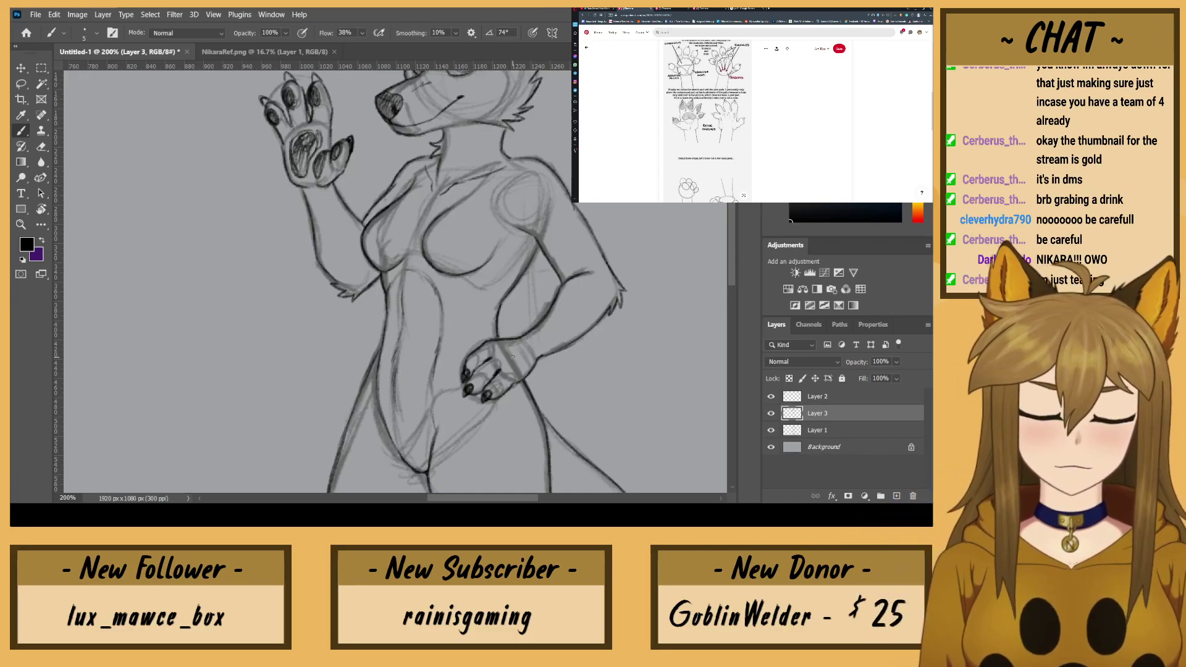
key("e")
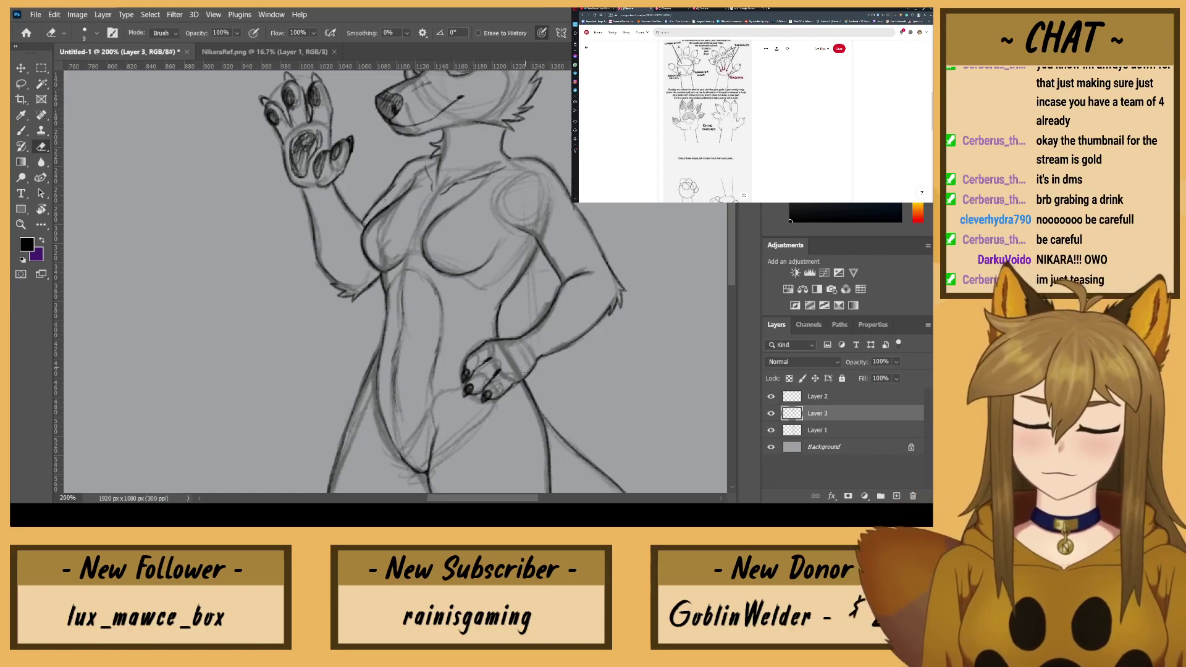
key("b")
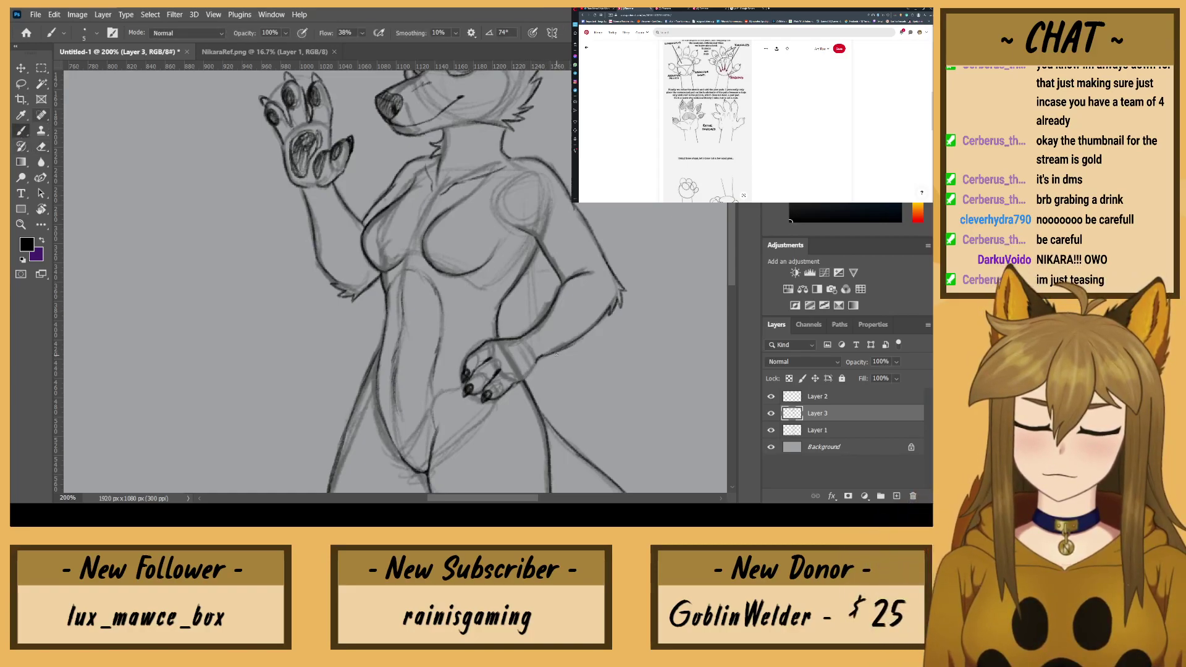
left_click_drag(529, 373, 536, 362)
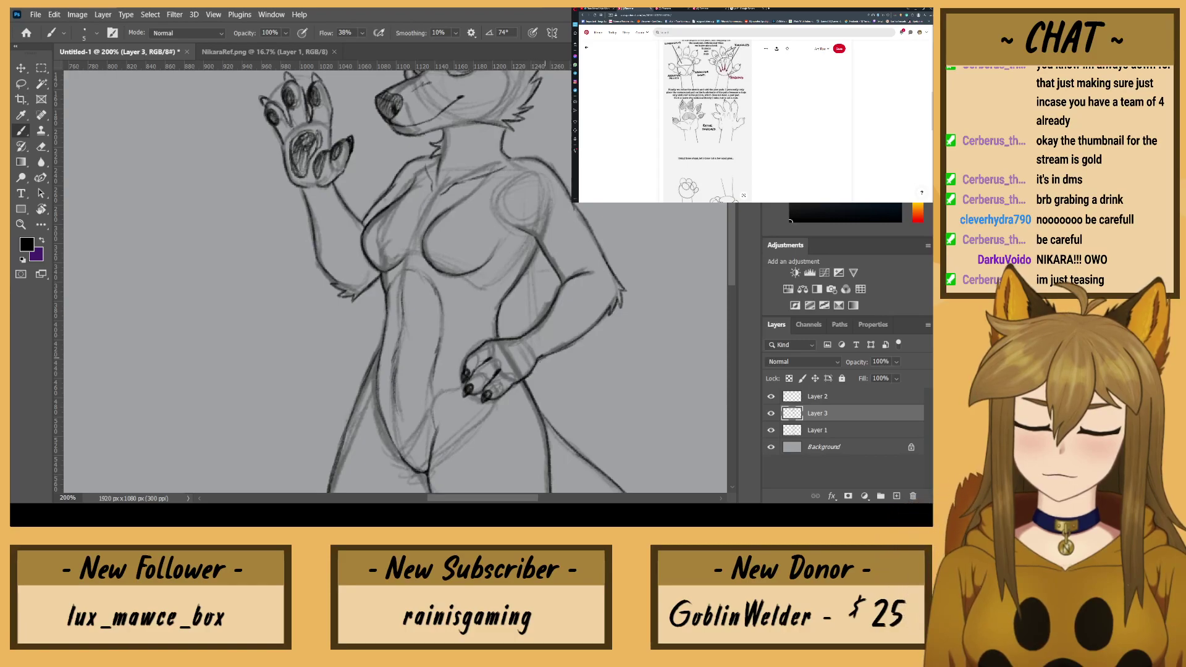
key("e")
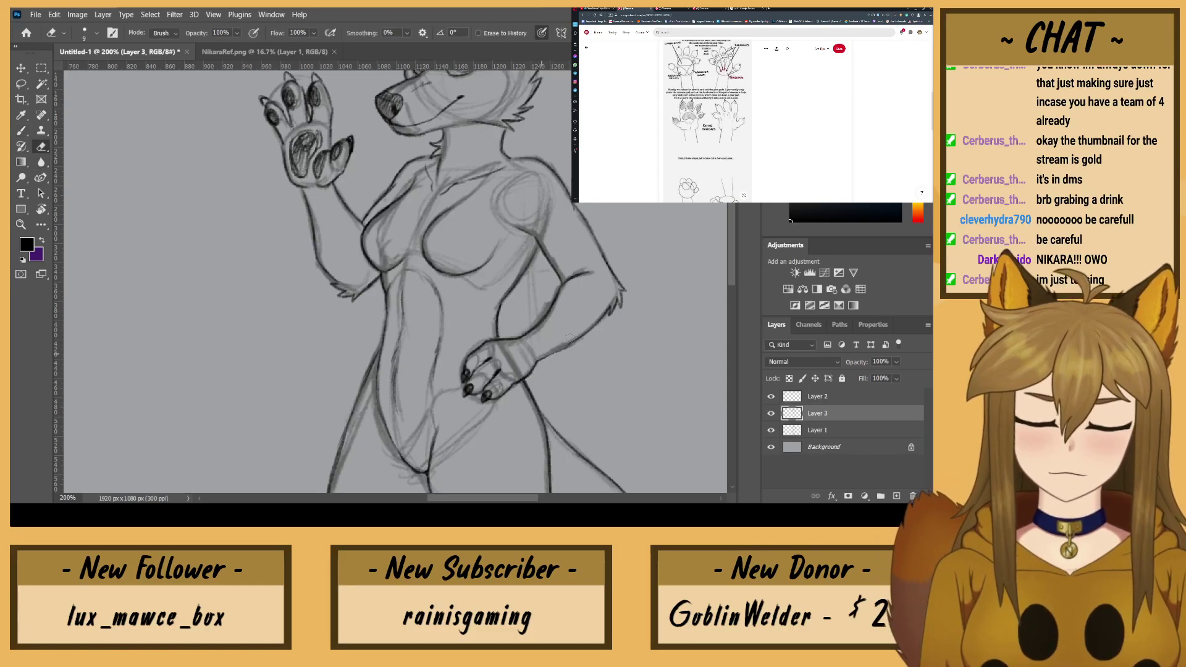
key("b")
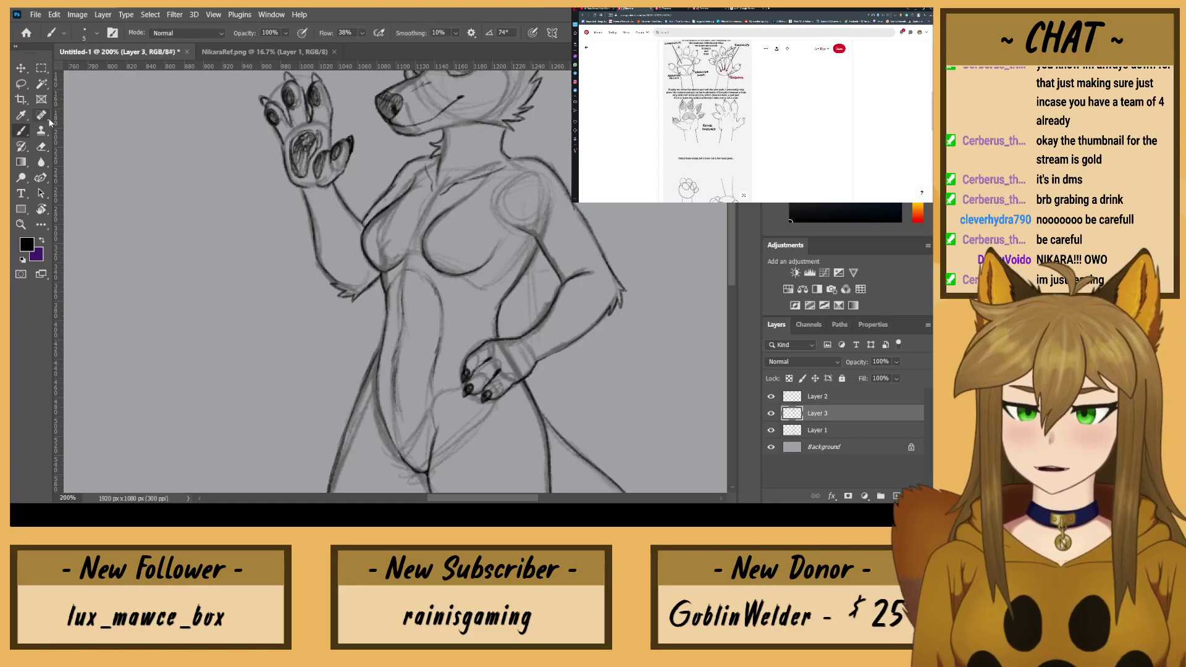
left_click_drag(539, 363, 569, 346)
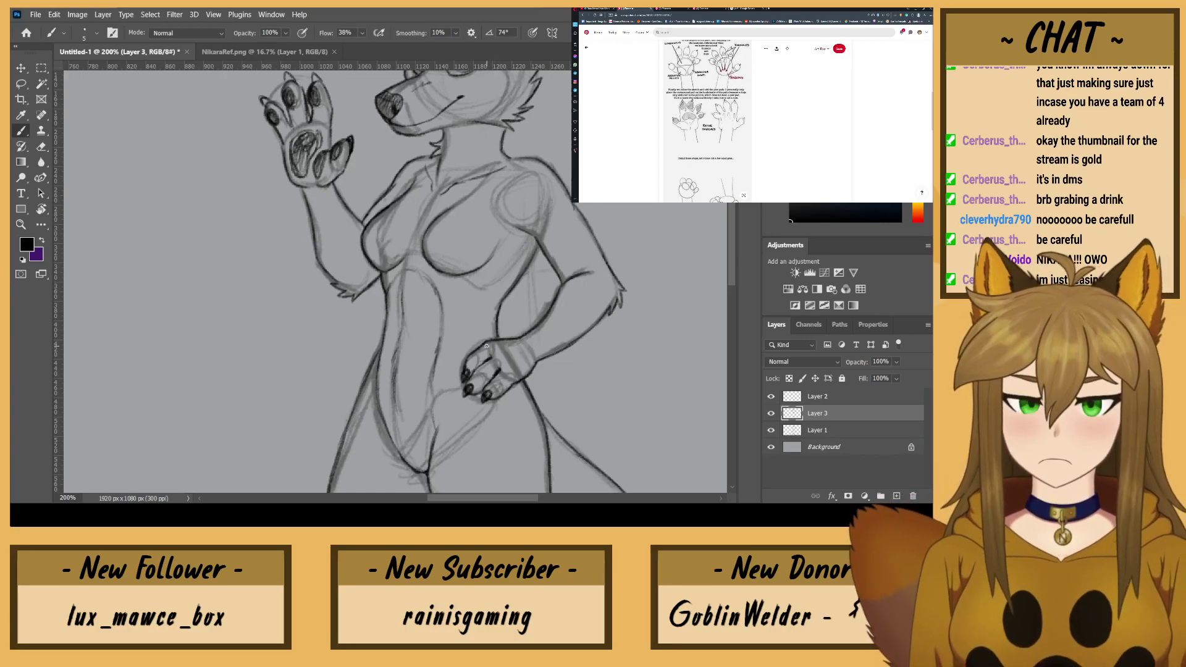
left_click(772, 430)
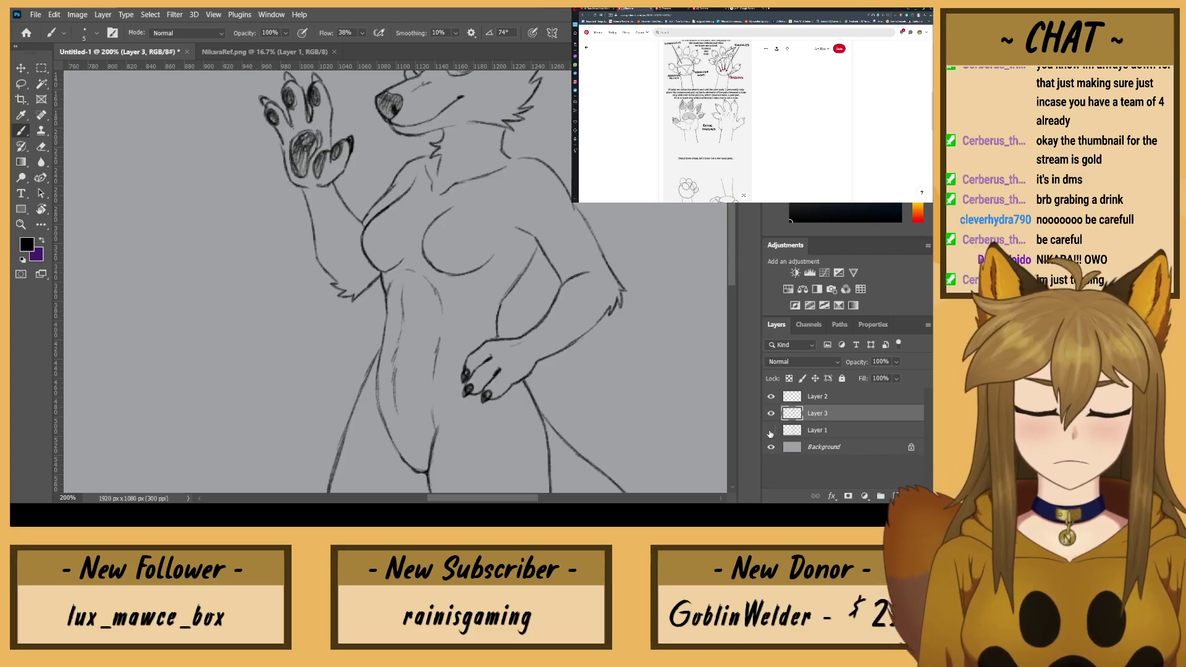
left_click(772, 431)
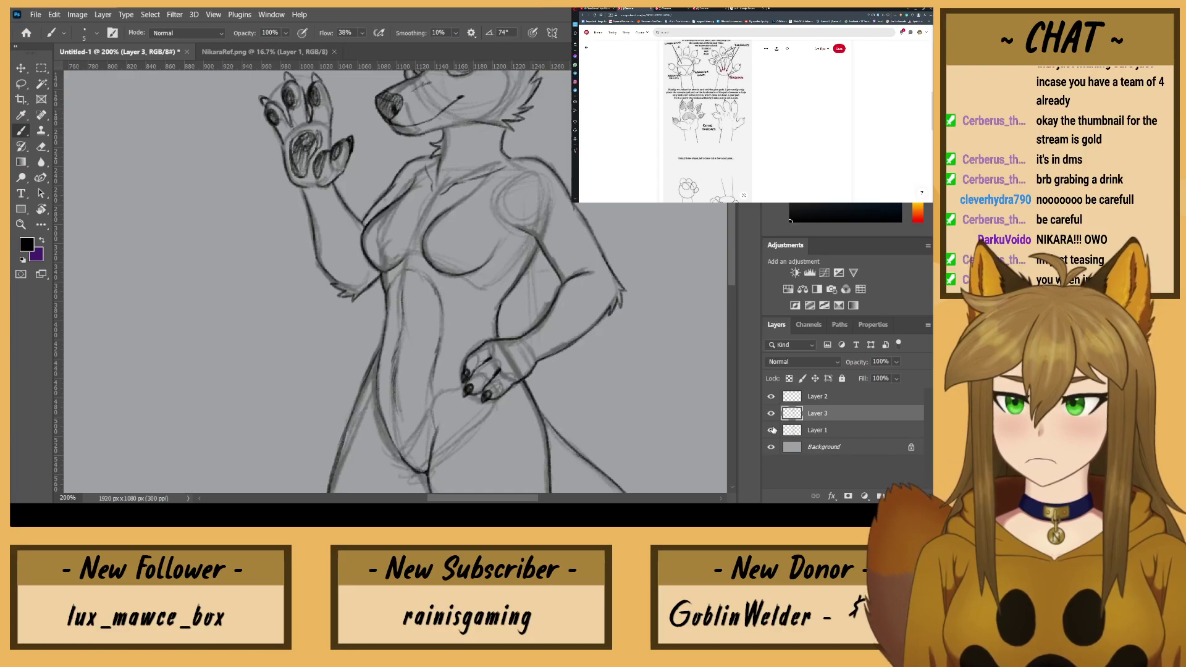
Step: Copy the raised paw hand from Layer 3 onto a new layer and move the copy over the hip arm's forearm
key("l")
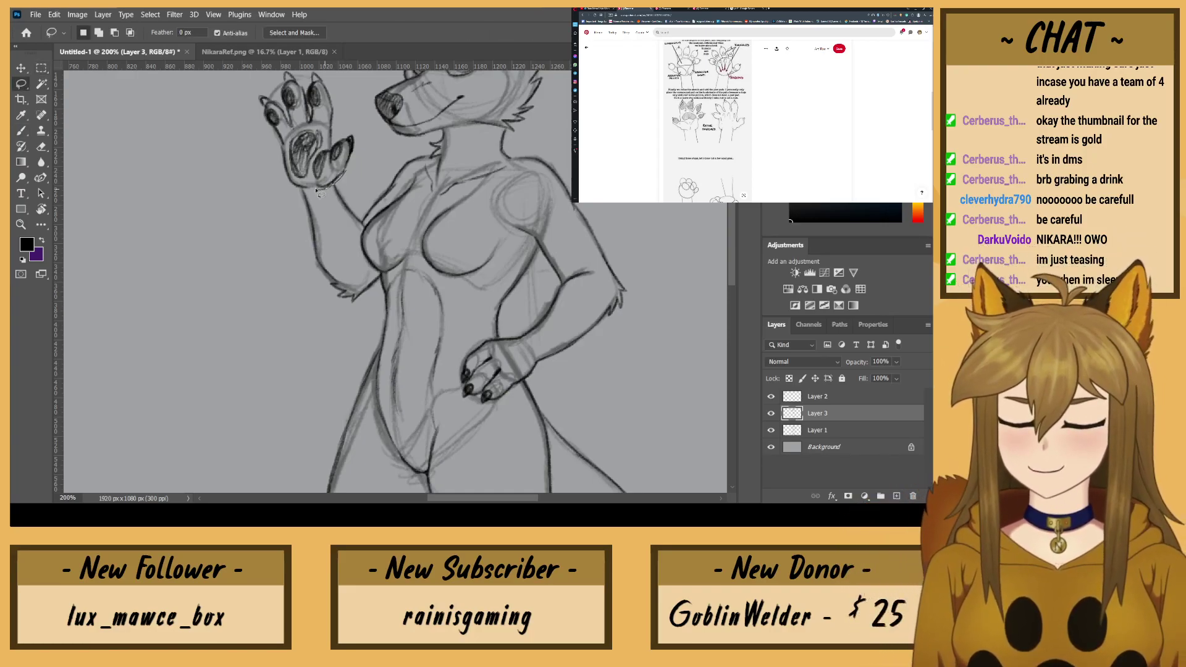
mouse_move(307, 191)
left_mouse_down()
mouse_move(275, 149)
mouse_move(311, 70)
mouse_move(357, 167)
left_mouse_up()
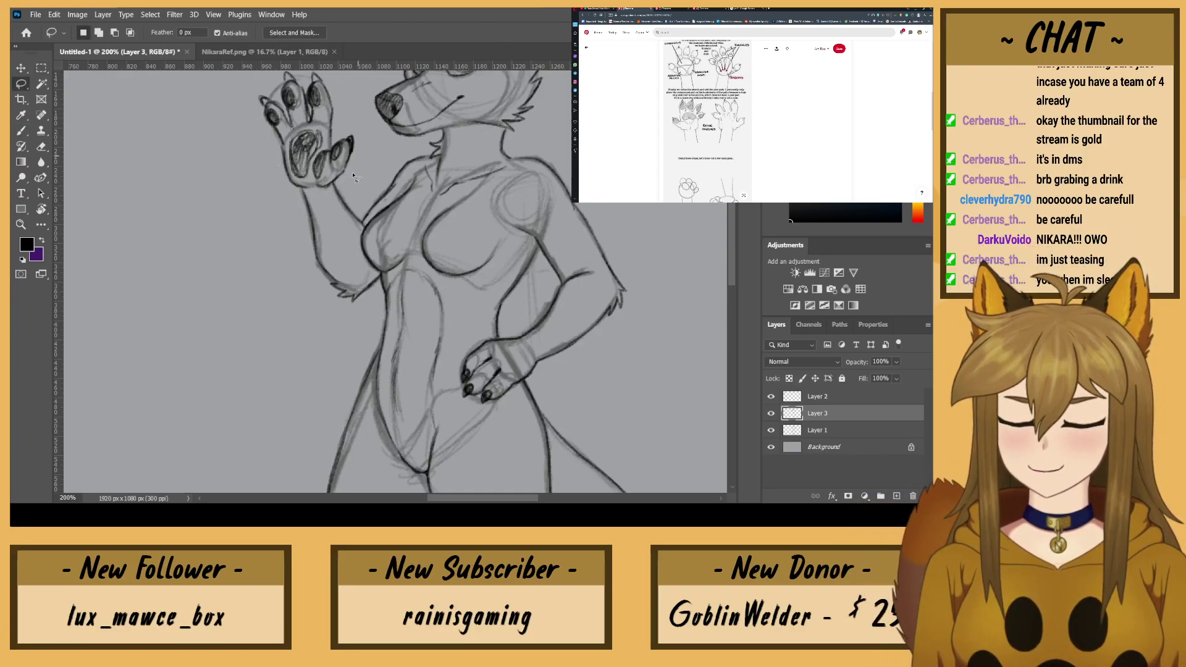
left_click(60, 18)
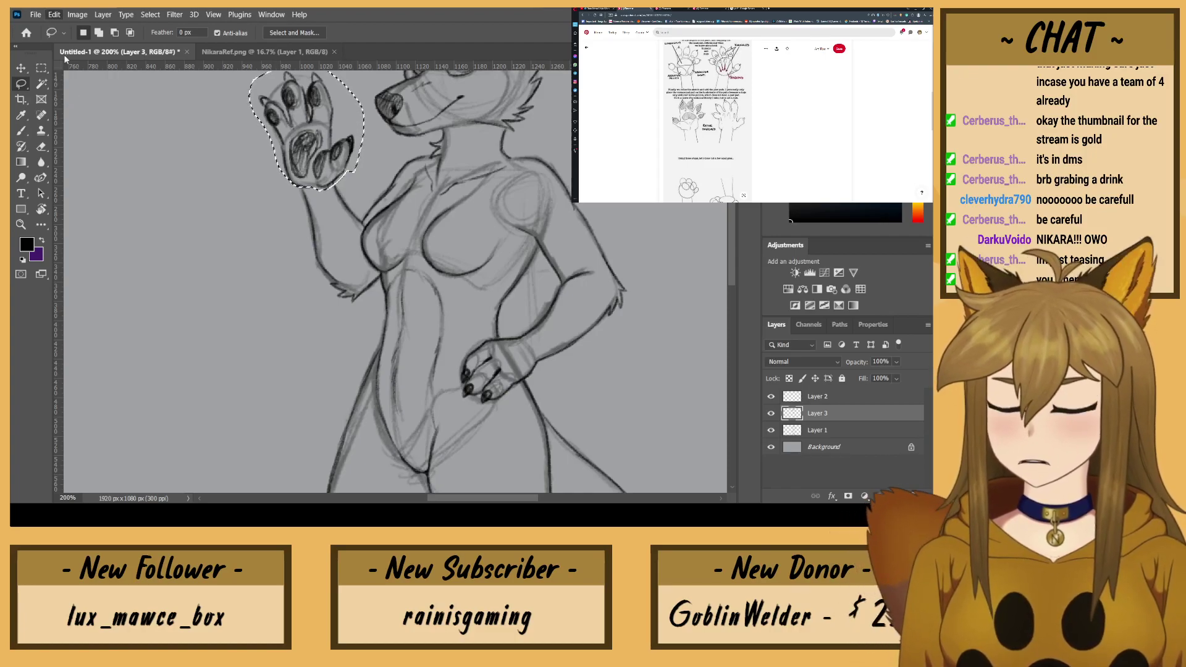
key("ctrl+v")
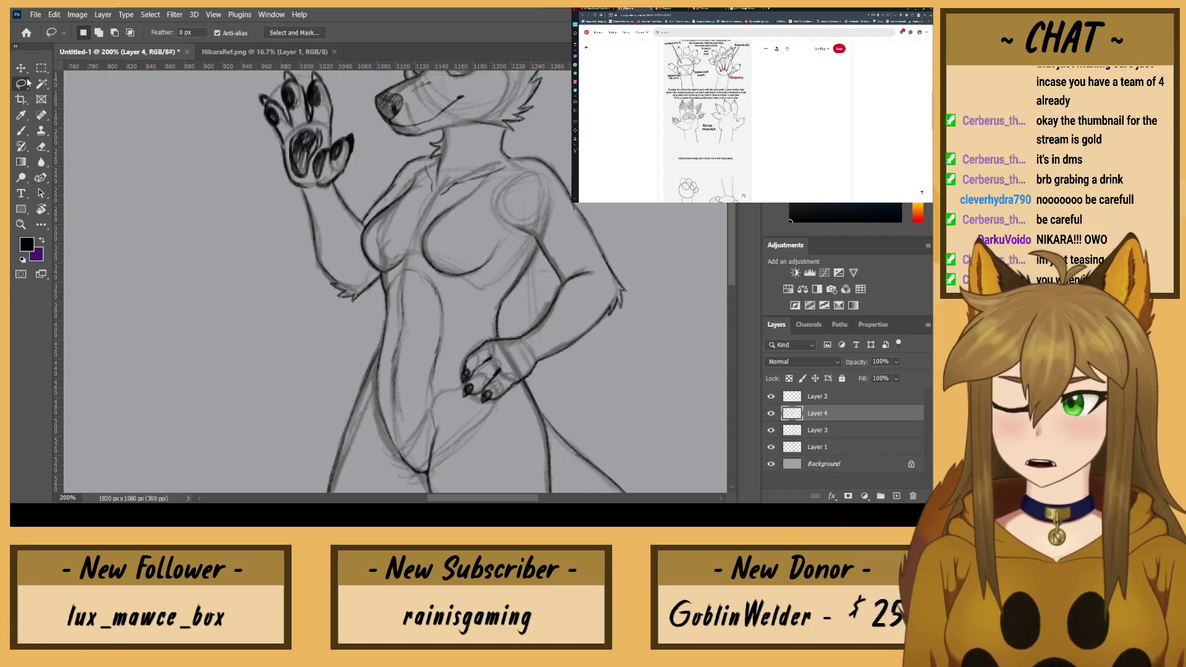
left_click(21, 68)
left_click_drag(273, 115, 560, 285)
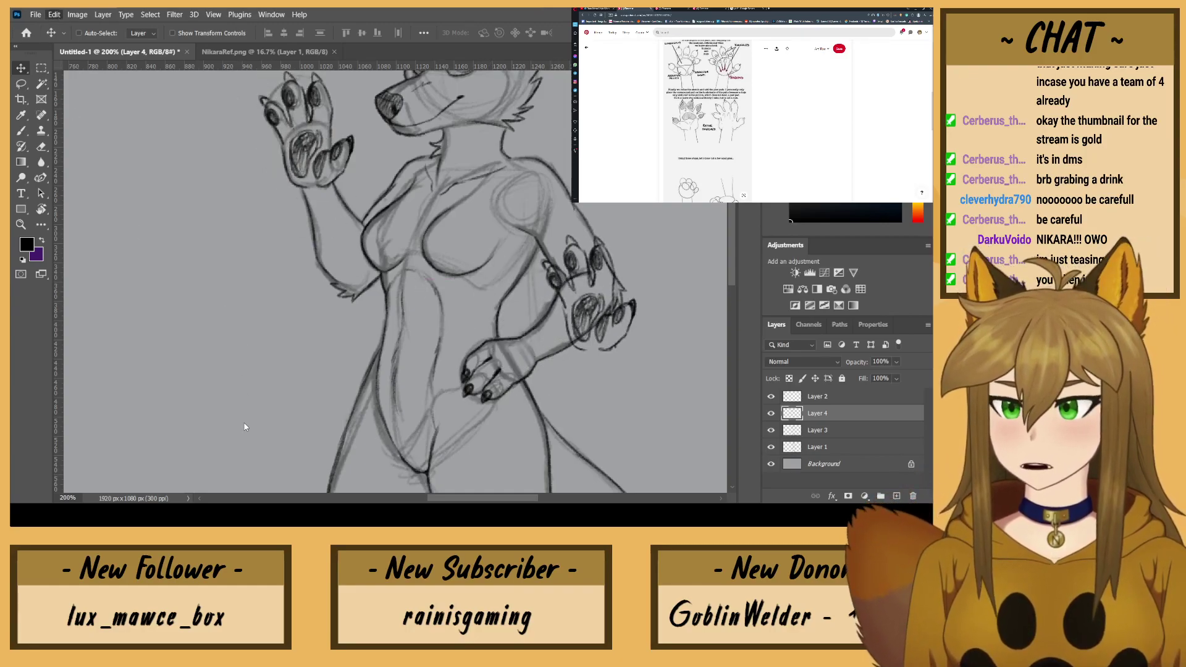
Step: Rotate the paw copy by about -116 degrees and place it over the hip hand as a size guide
left_click(254, 460)
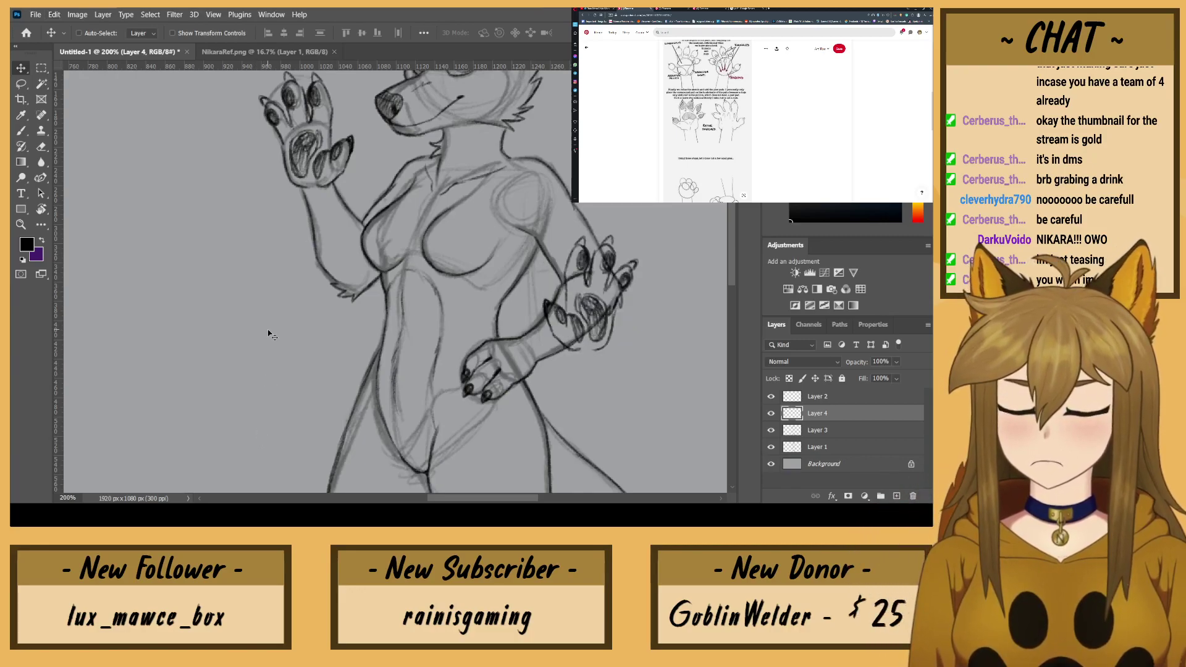
key("ctrl+z")
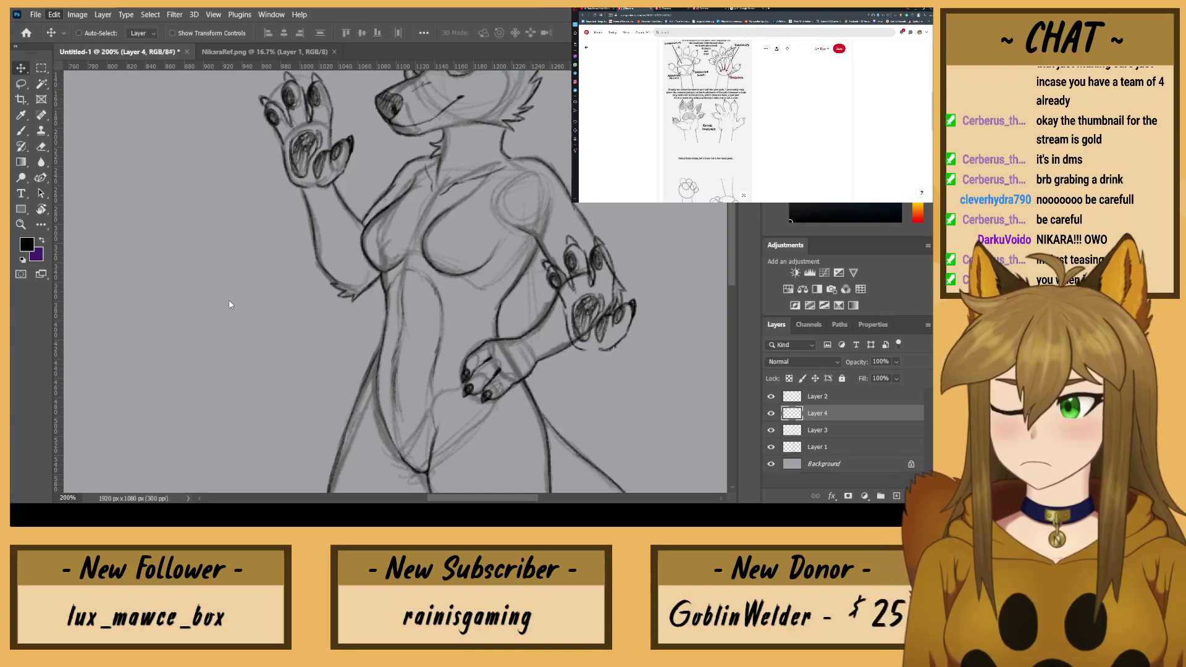
key("ctrl+t")
left_click_drag(579, 222, 422, 400)
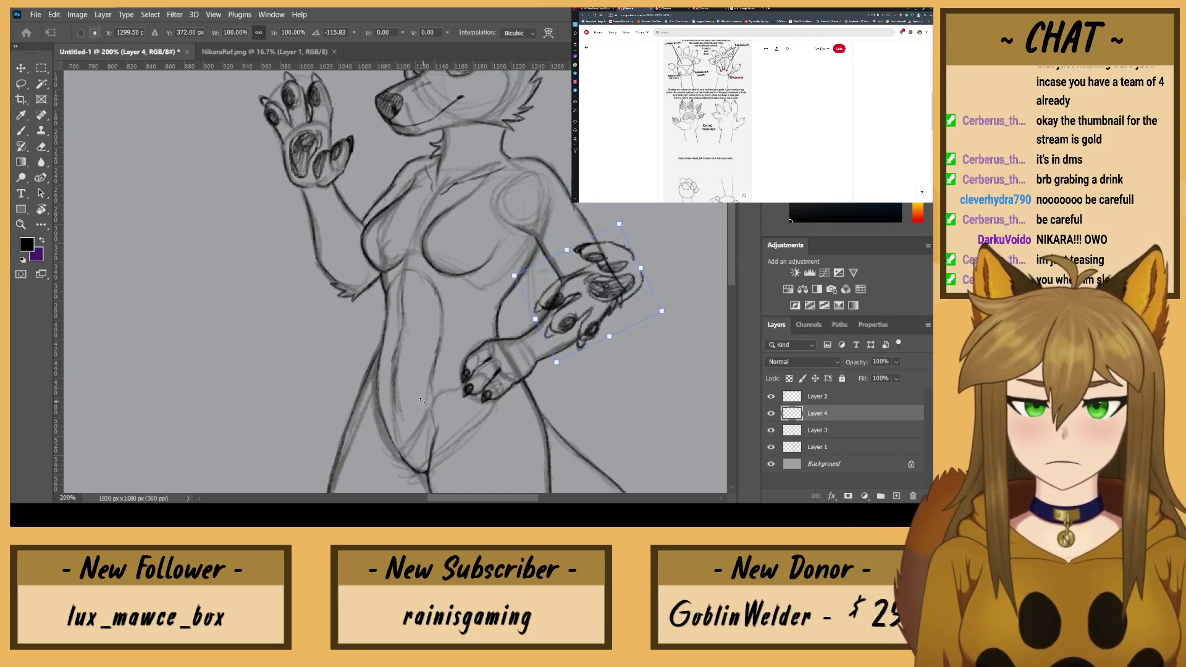
key("Return")
left_click_drag(602, 290, 495, 369)
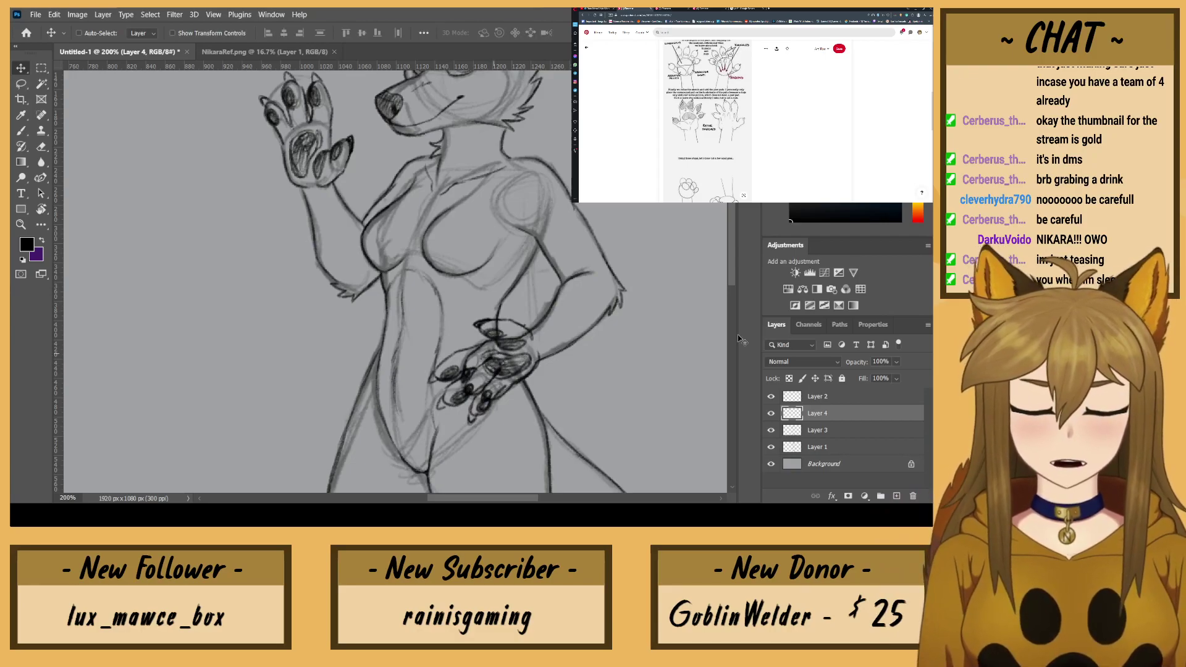
Step: Lower the paw copy's layer opacity to 28%, move that layer beneath Layer 3, and make Layer 3 active
key("2")
key("8")
left_click_drag(803, 420, 800, 436)
left_click(812, 417)
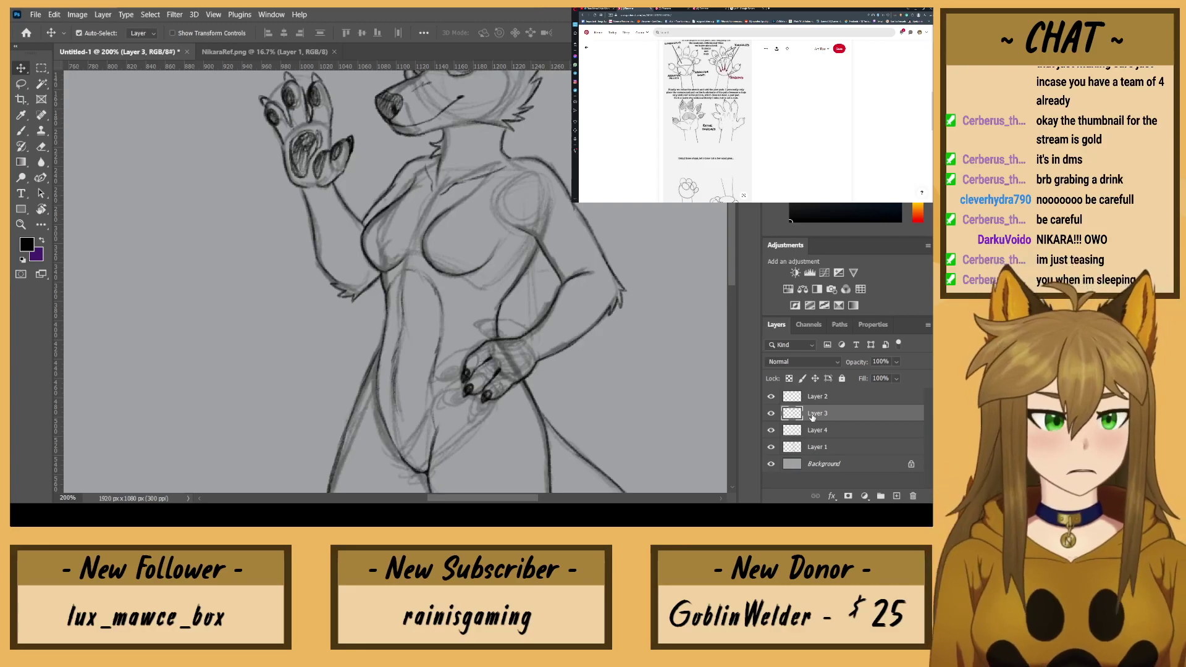
Step: Select the three clawed fingers of the hip hand on Layer 3 and shift them outward, lengthening the hand to match the paw guide
key("ctrl+plus")
left_click_drag(549, 378, 506, 204)
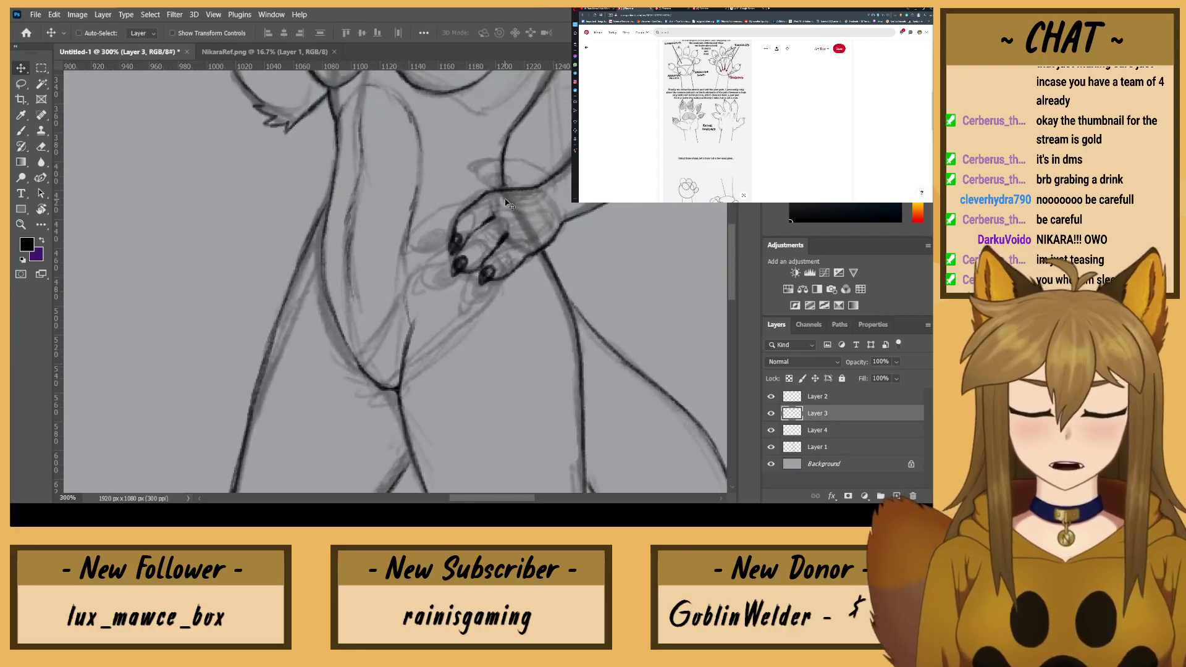
left_click(21, 85)
mouse_move(487, 303)
left_mouse_down()
mouse_move(497, 201)
mouse_move(426, 226)
mouse_move(481, 304)
left_mouse_up()
left_click(21, 68)
left_click_drag(455, 240, 433, 256)
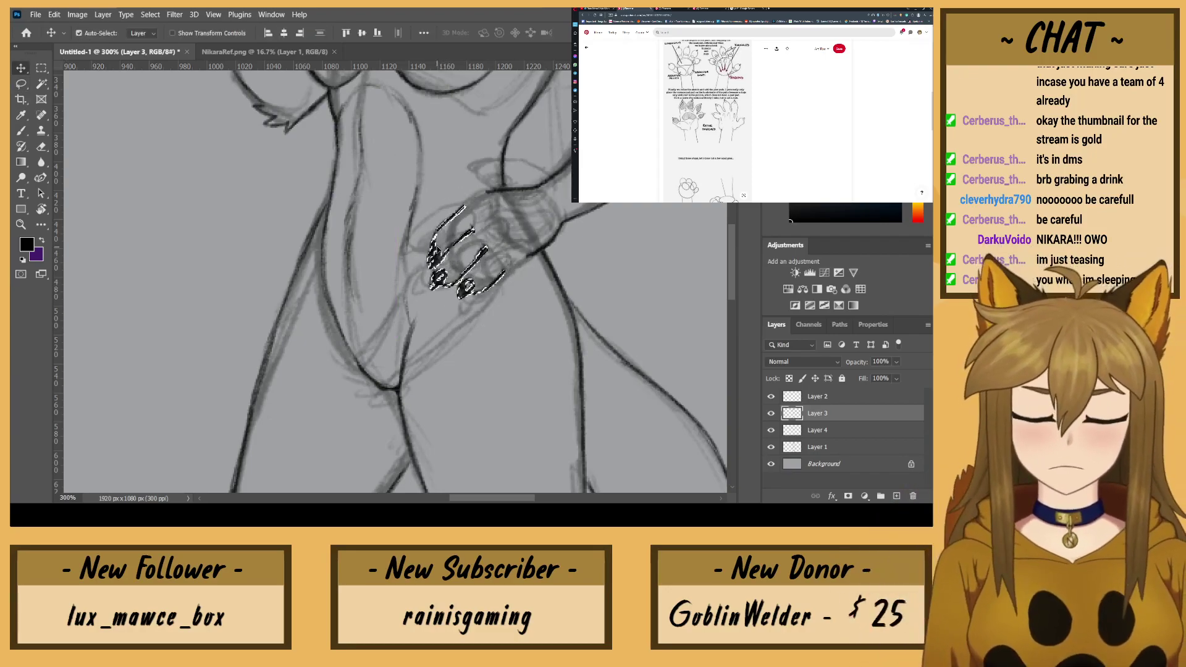
key("ctrl+d")
Step: Clean up and extend the finger dividing lines, and reconnect the outer finger's contour to the back of the hip hand
key("b")
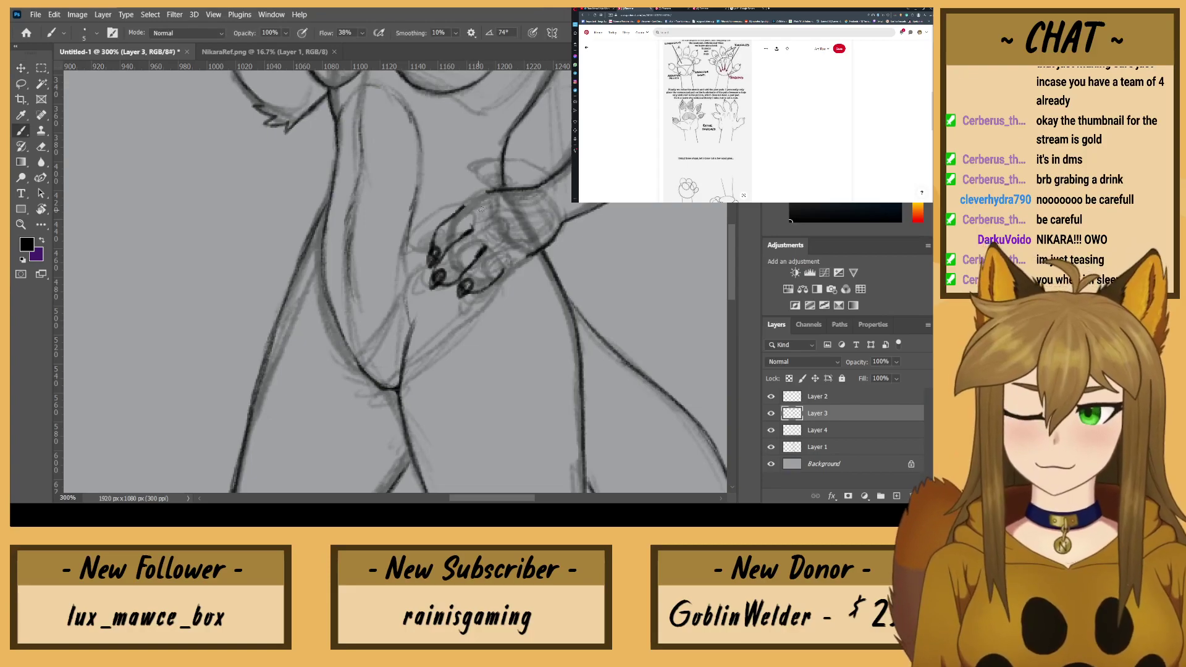
key("s")
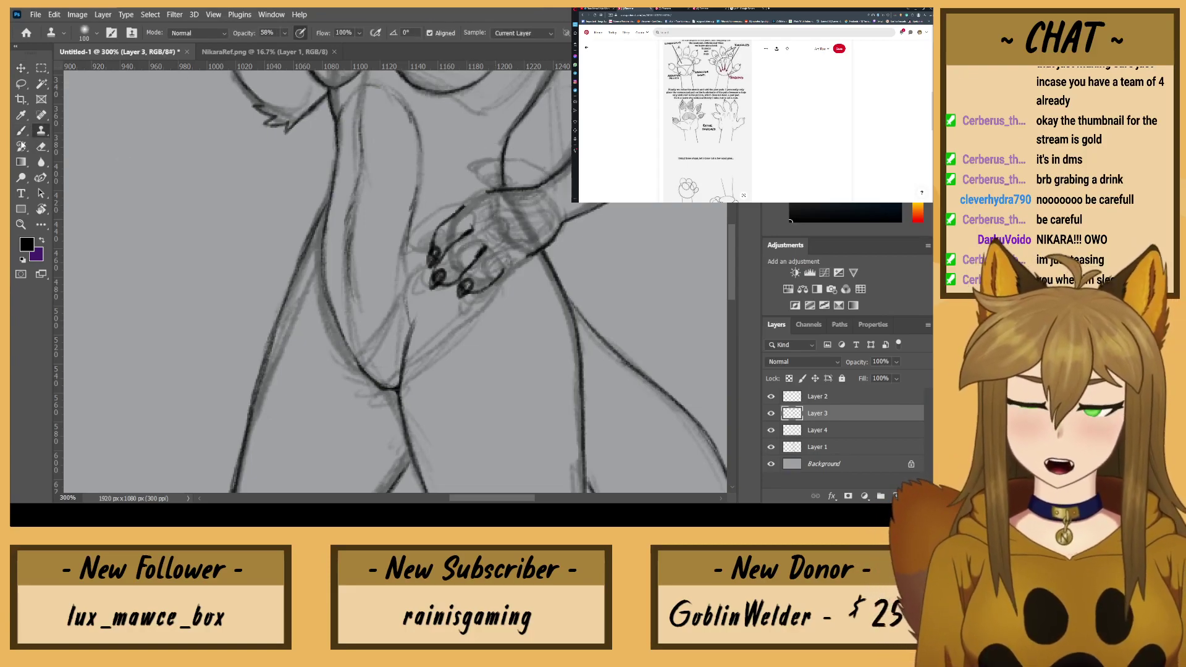
key("e")
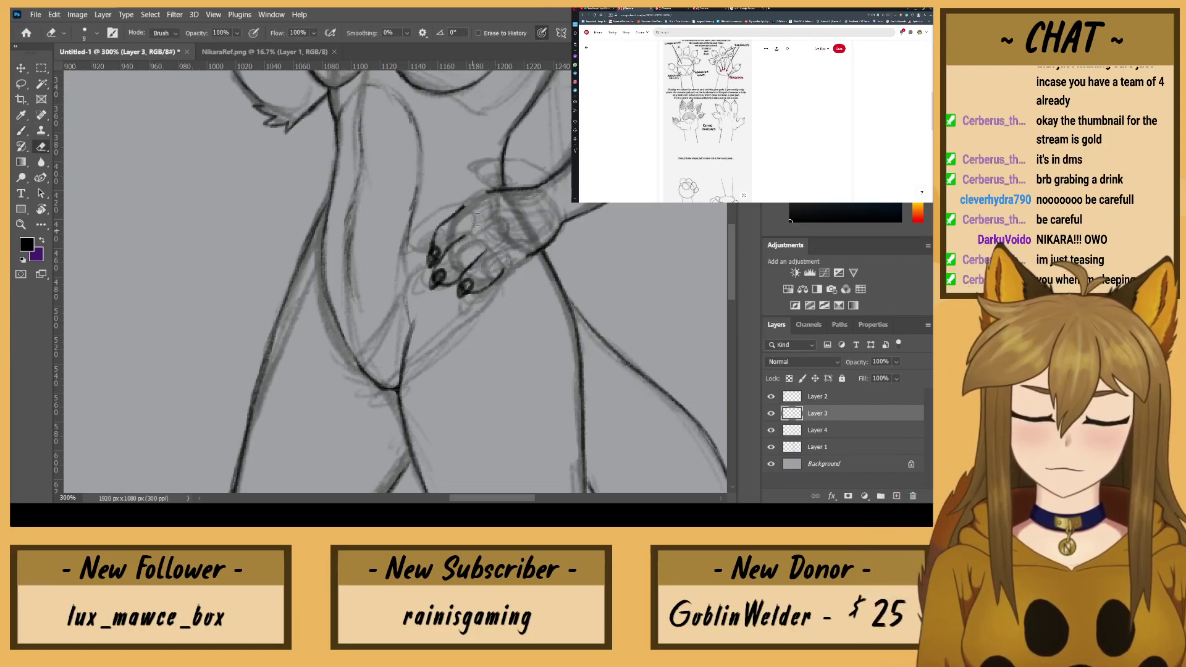
key("b")
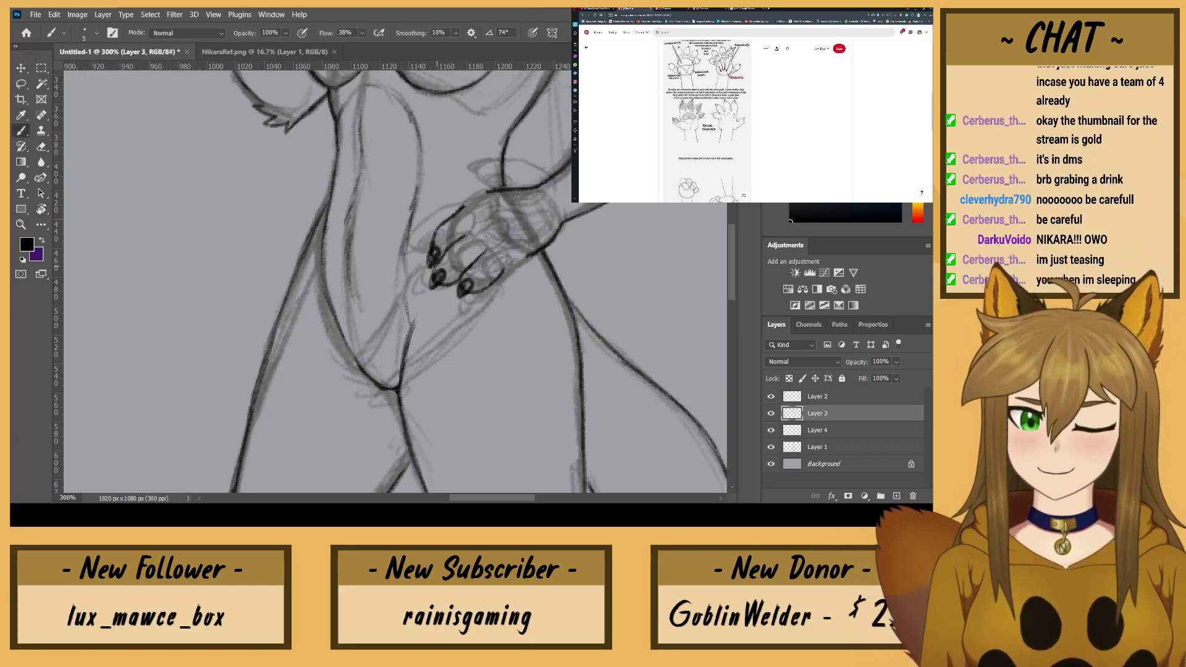
left_click_drag(453, 239, 476, 220)
left_click_drag(472, 261, 494, 243)
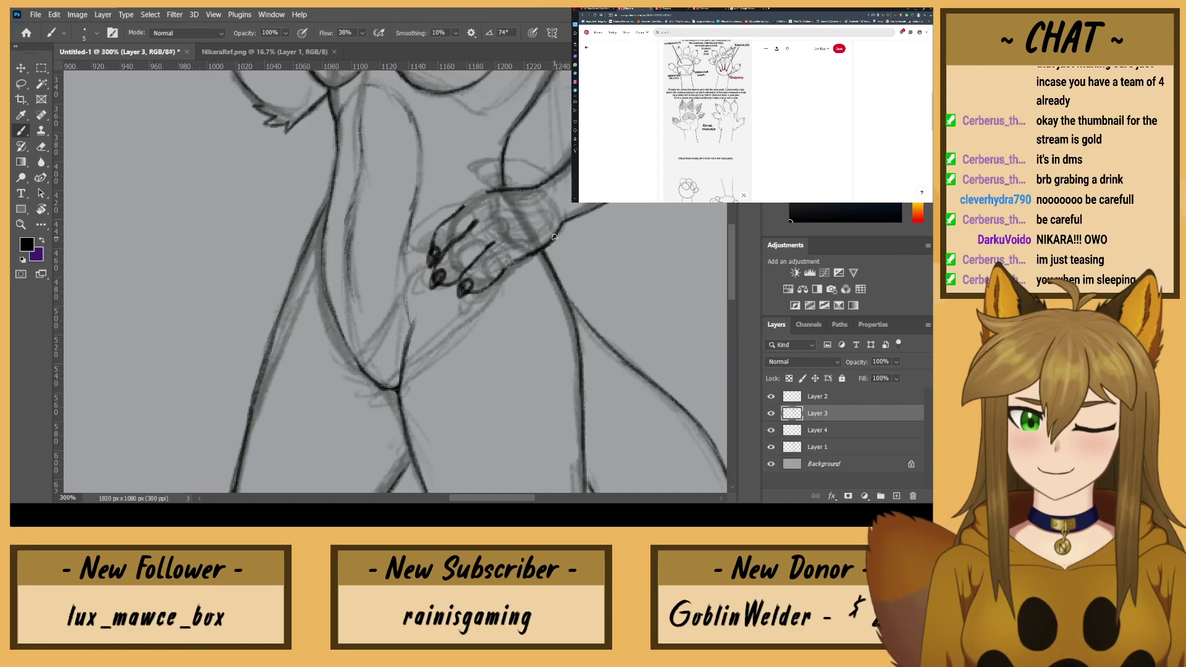
mouse_move(474, 195)
left_mouse_down()
mouse_move(457, 212)
mouse_move(498, 189)
mouse_move(434, 240)
left_mouse_up()
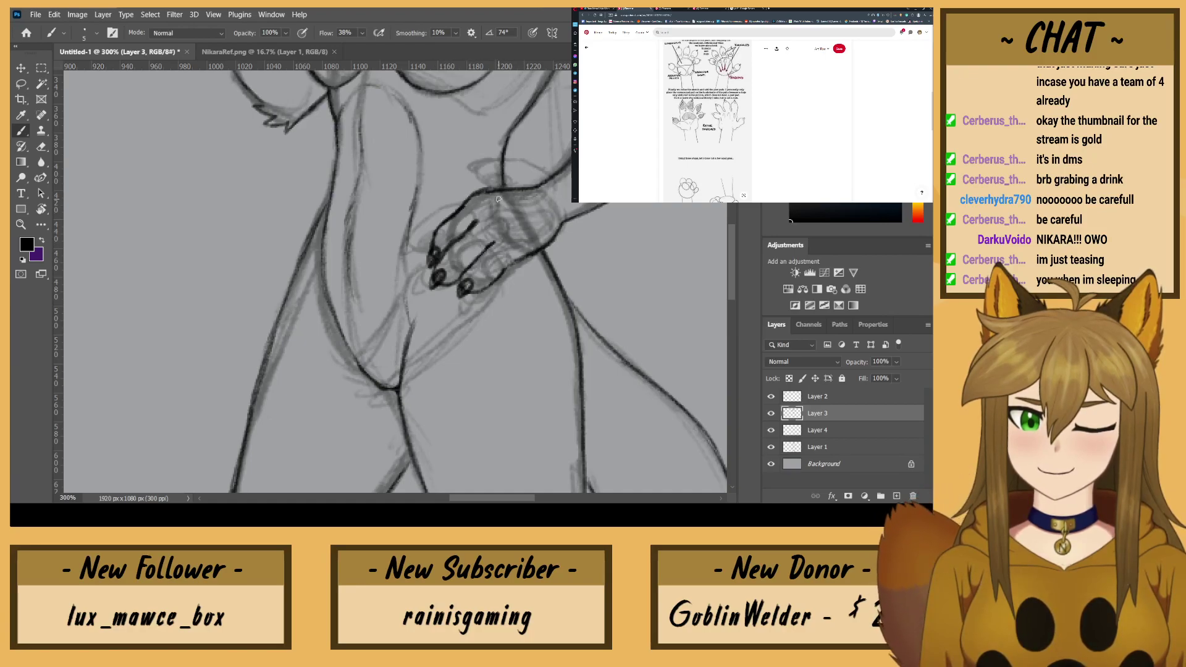
Step: Examine the proportions of the lengthened hip hand against the whole figure
left_click_drag(276, 203, 312, 427)
key("ctrl+minus")
key("ctrl+minus")
scroll(322, 401, "down", 1, "alt")
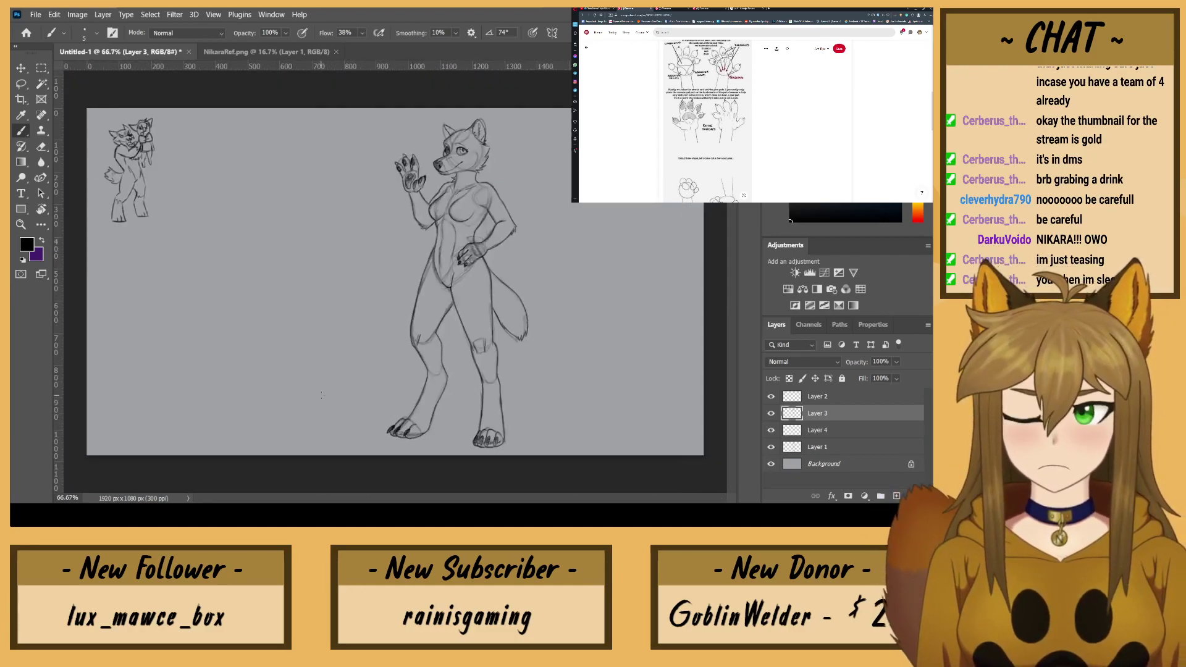
scroll(321, 397, "up", 1, "alt")
scroll(321, 396, "up", 1, "alt")
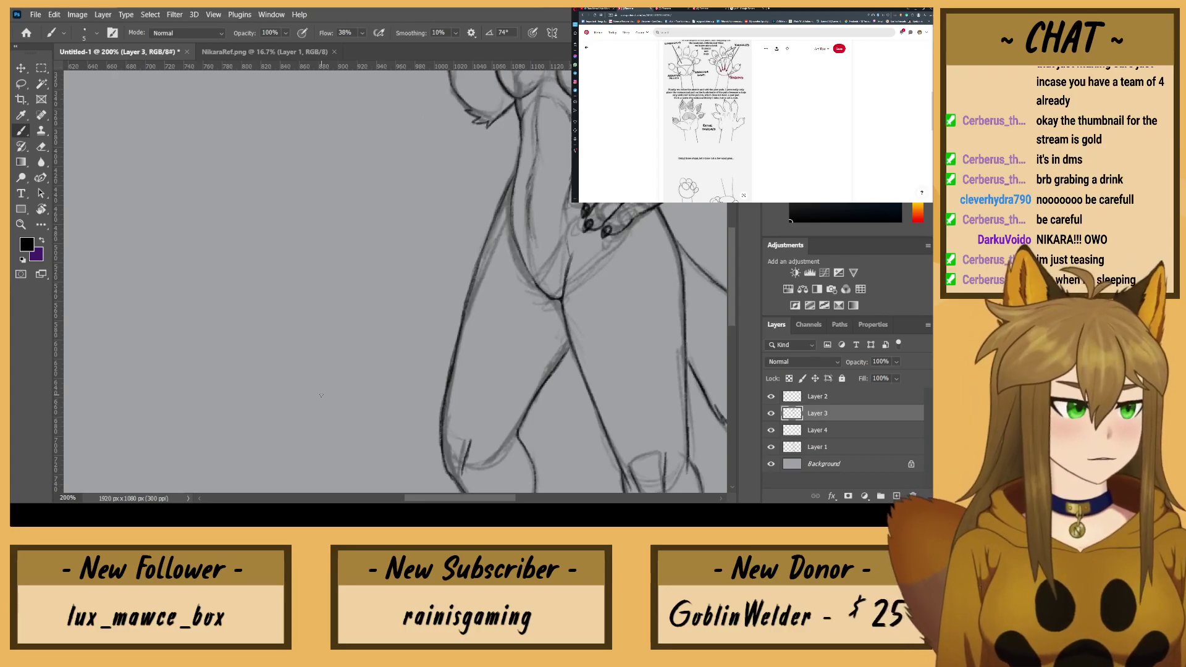
left_click_drag(337, 239, 238, 347)
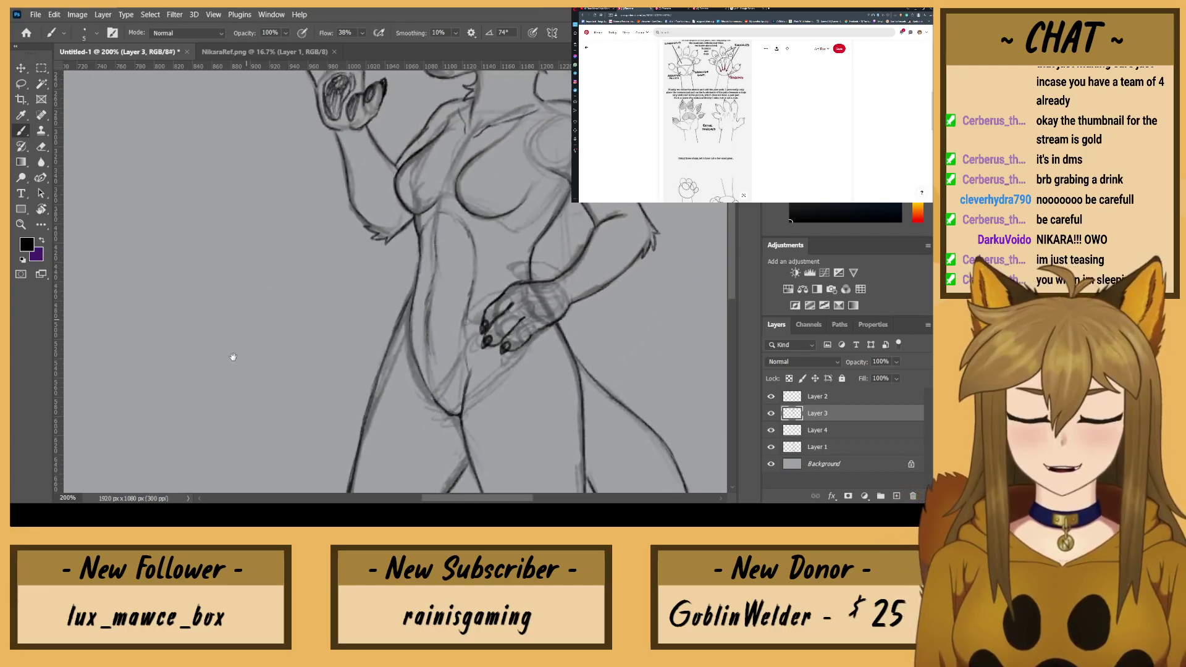
Step: Hide Layer 4, select the raised paw on Layer 3, scale it down to about 93%, and clear the selection
left_click_drag(388, 294, 349, 361)
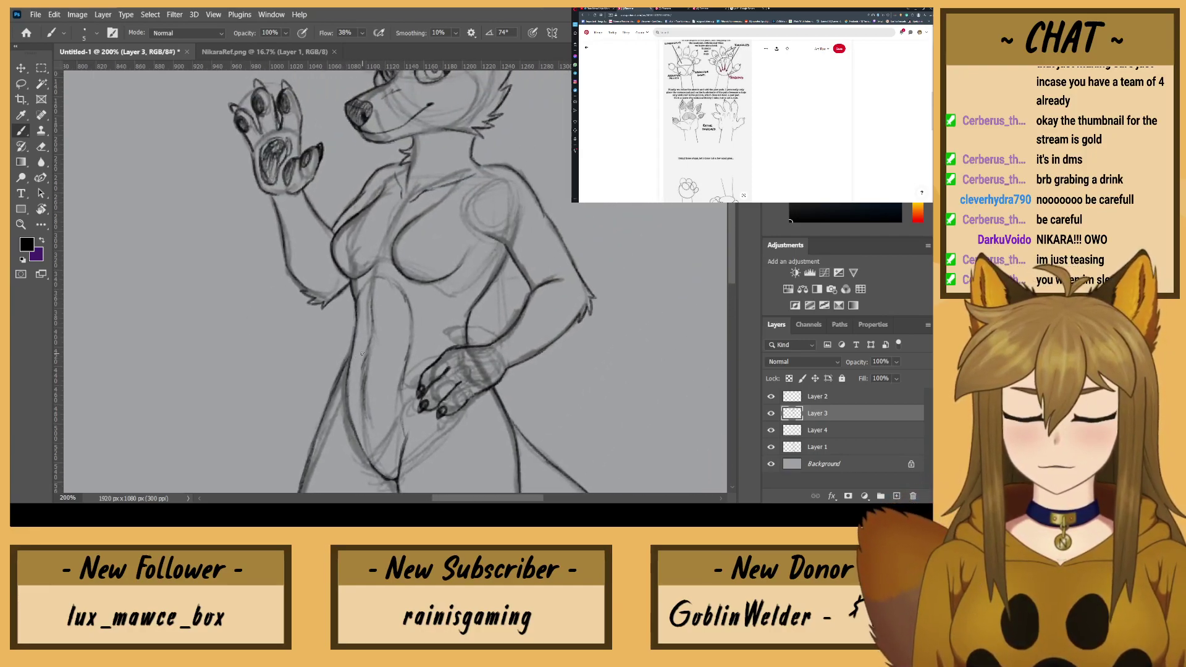
left_click(771, 429)
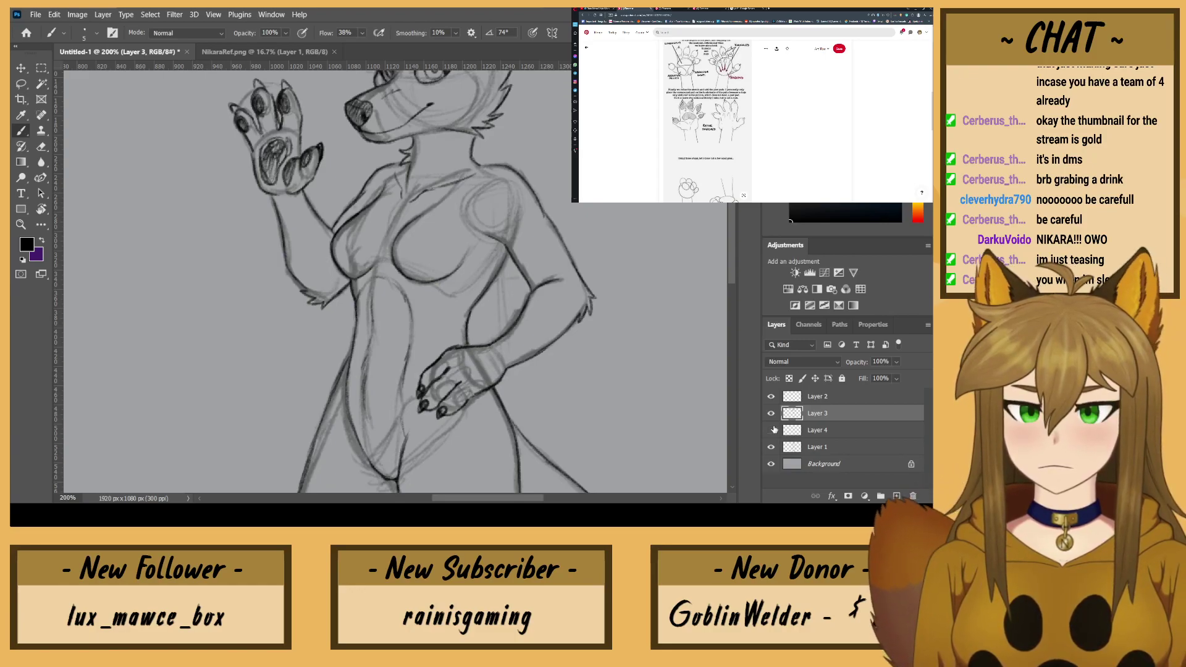
left_click(23, 84)
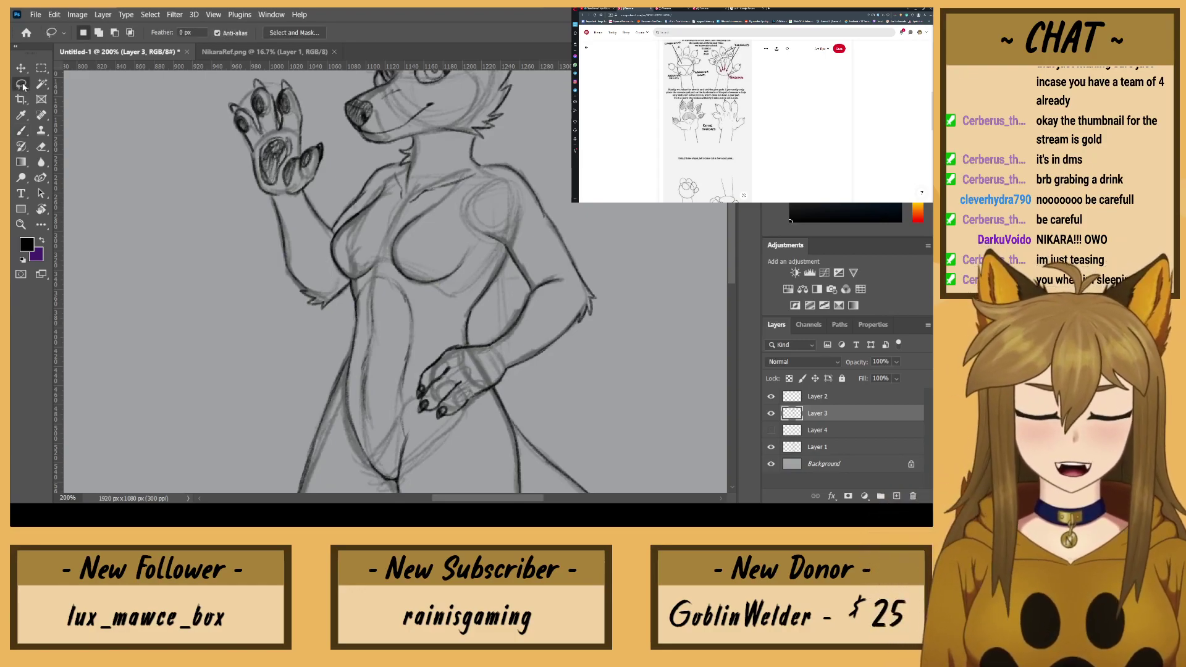
mouse_move(288, 199)
left_mouse_down()
mouse_move(330, 168)
mouse_move(303, 75)
mouse_move(219, 80)
mouse_move(213, 159)
mouse_move(290, 198)
left_mouse_up()
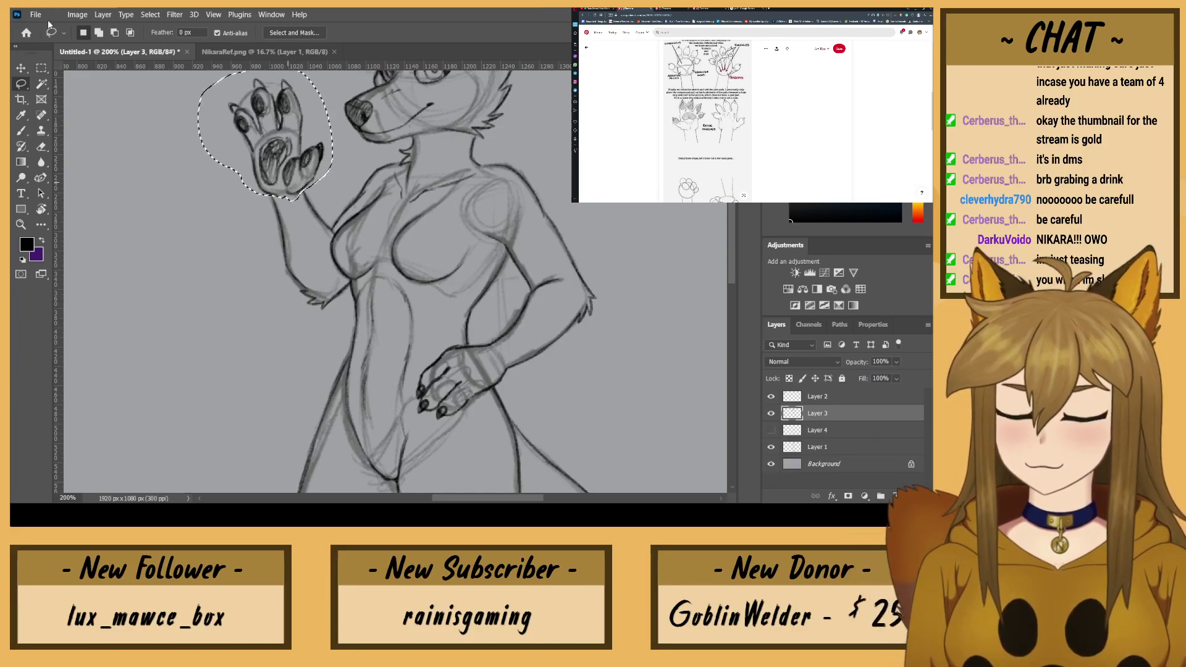
left_click(236, 294)
left_click_drag(150, 156, 193, 270)
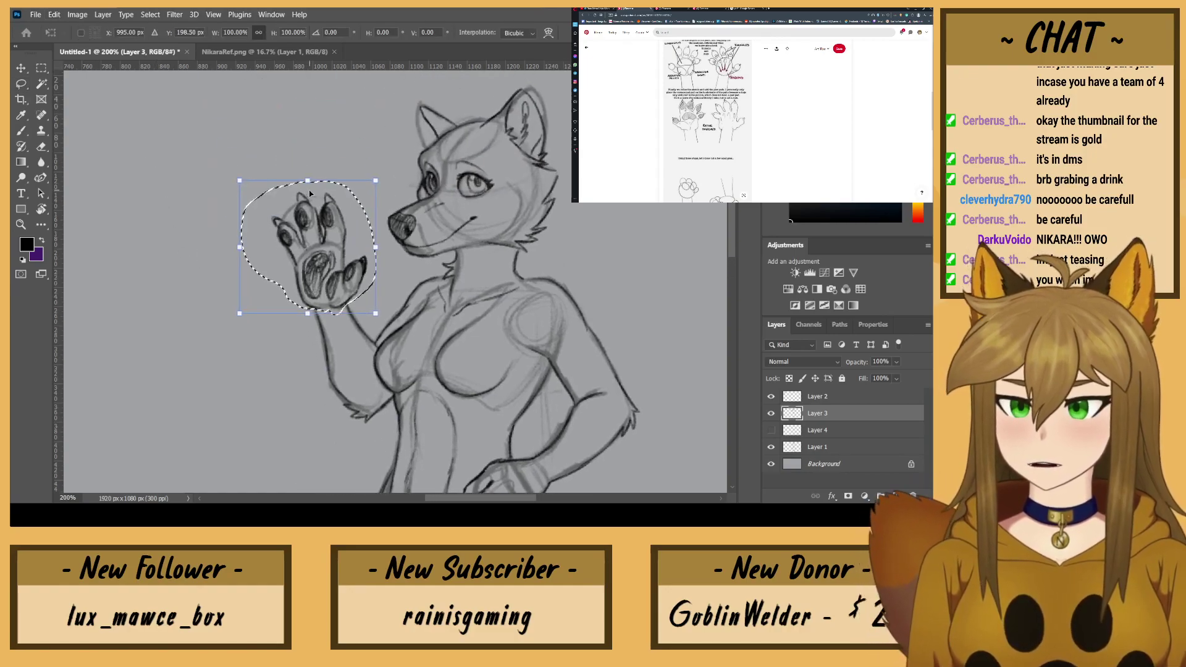
left_click_drag(307, 182, 311, 189)
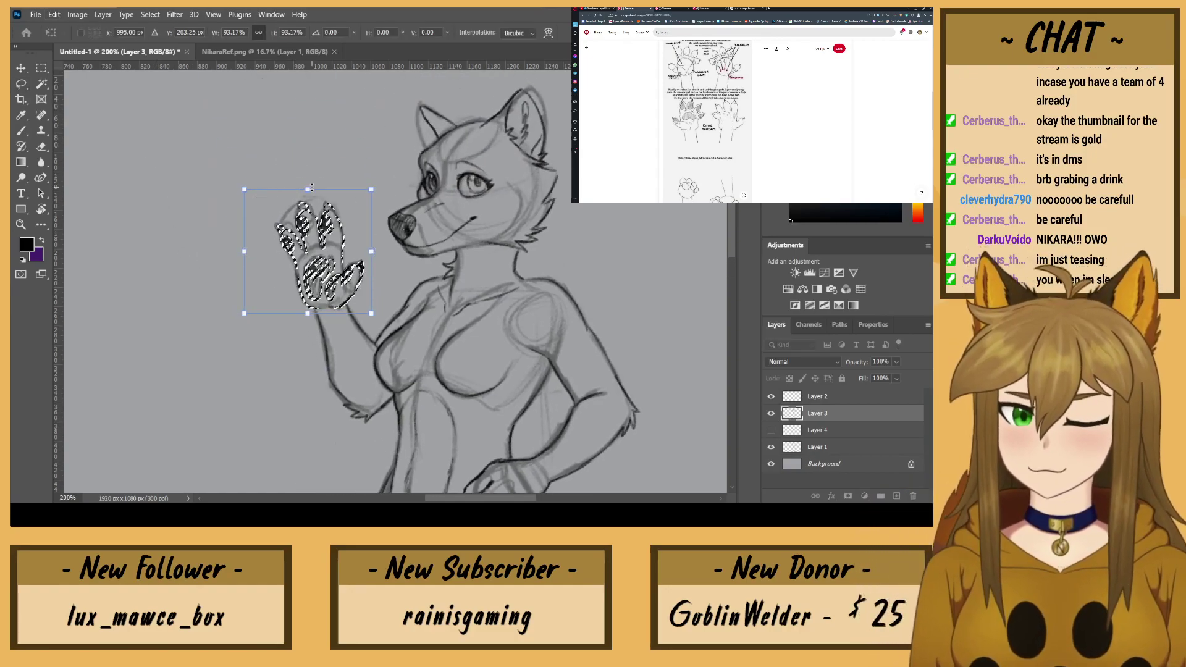
left_click(22, 68)
key("ctrl+d")
Step: With auto-selection turned off and the Layer 1 sketch hidden, compare the full figure's line art with the NikaraRef.png reference sheet
key("ctrl+minus")
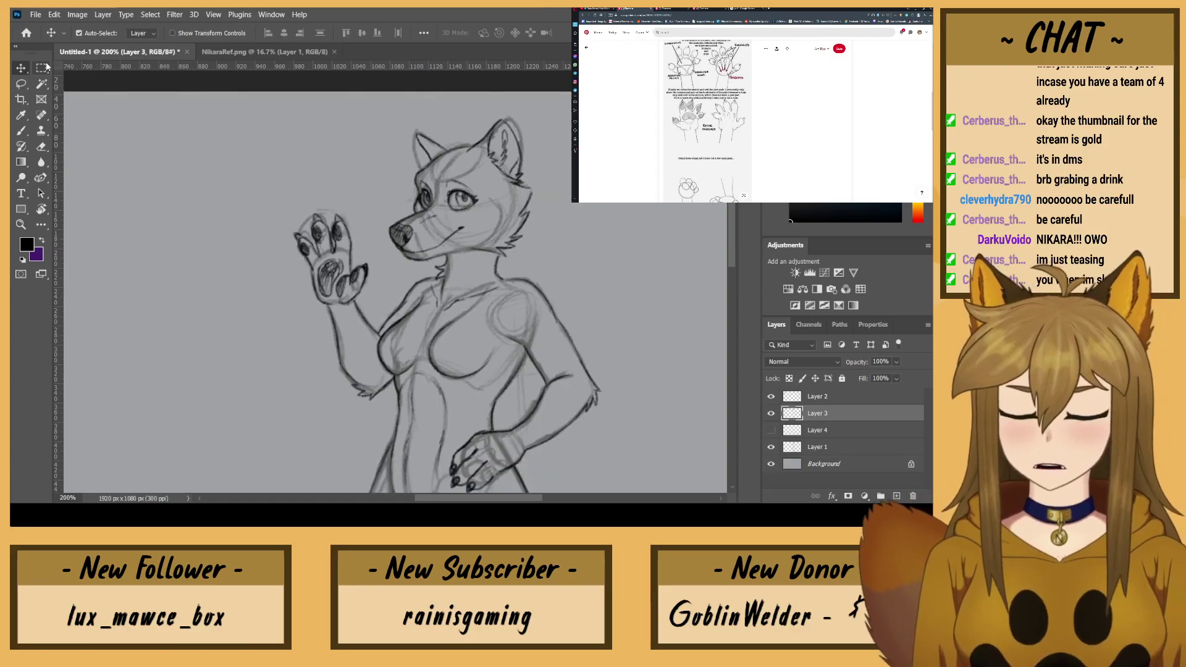
key("ctrl+minus")
key("ctrl+minus")
key("ctrl+minus")
left_click(78, 32)
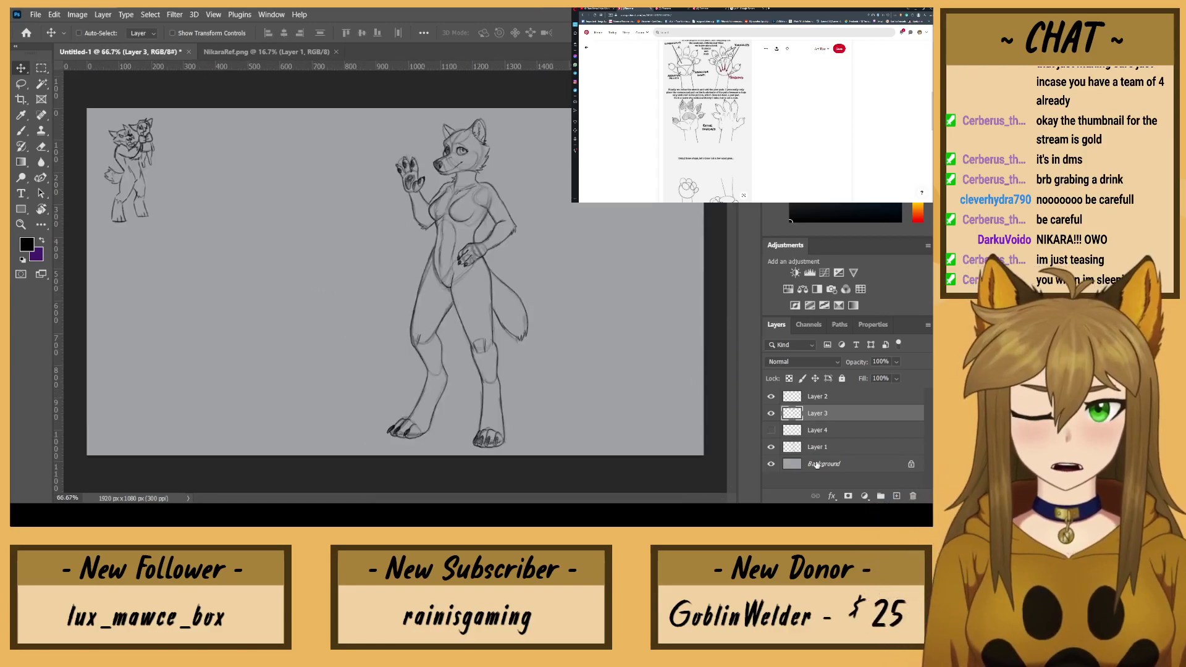
left_click(770, 447)
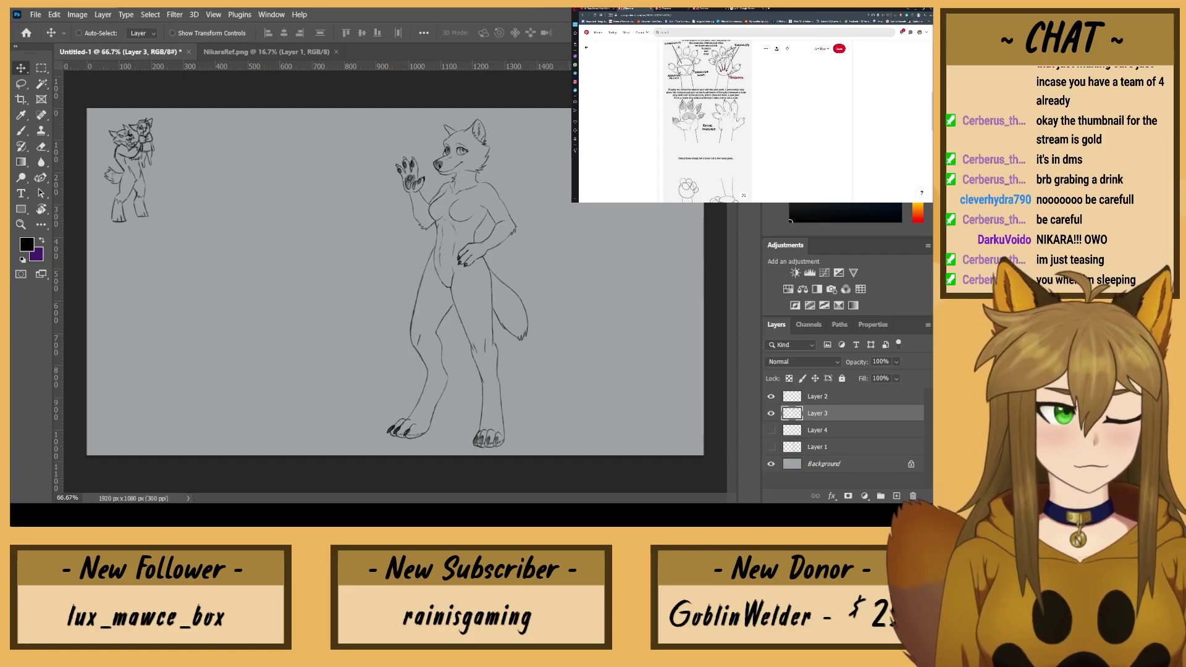
left_click(263, 53)
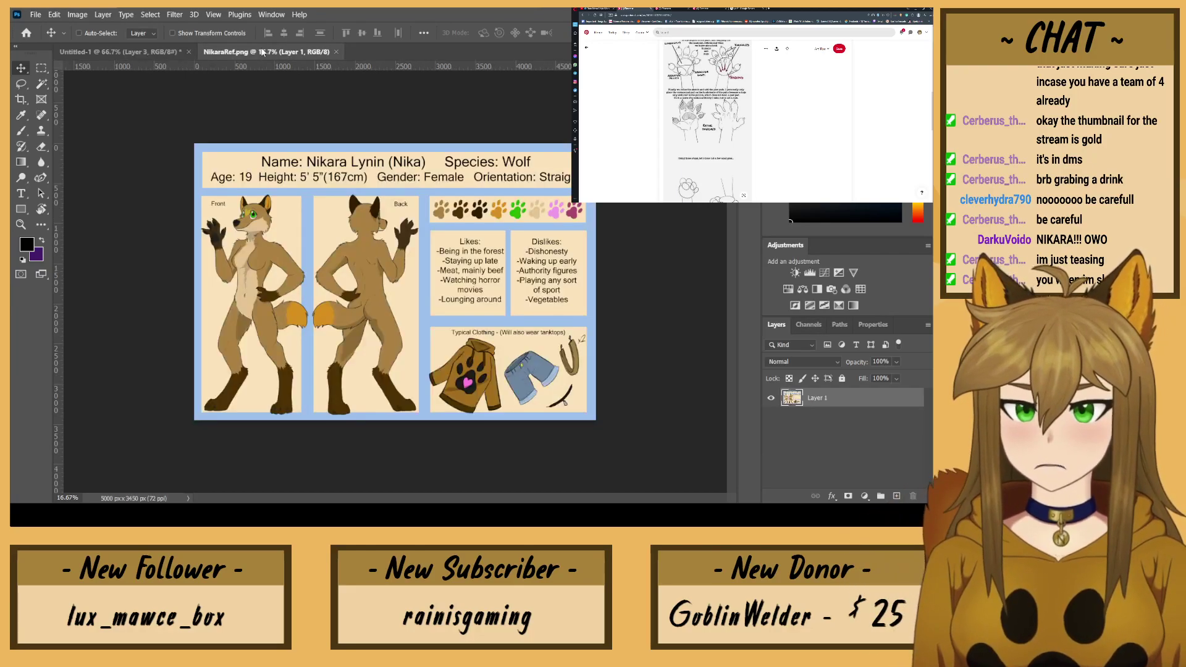
left_click(141, 53)
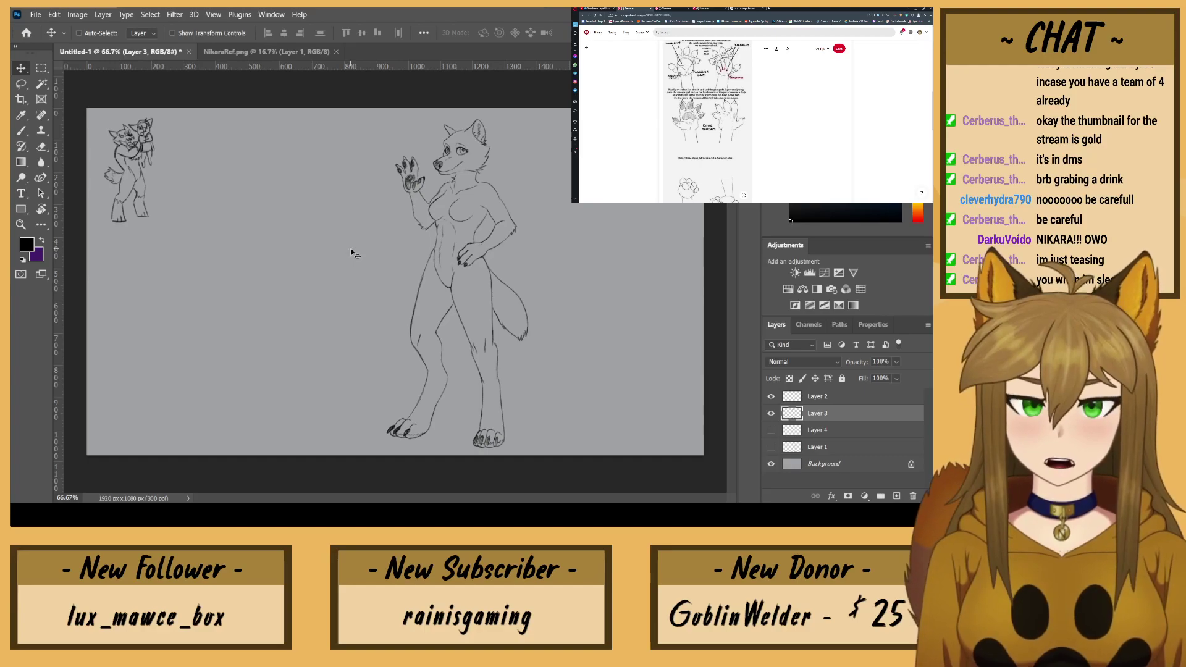
Step: Clean up and redraw the crease line along the lower torso, and add a short curve at the groin meeting the inner thigh
key("ctrl+plus")
key("ctrl+plus")
left_click(42, 147)
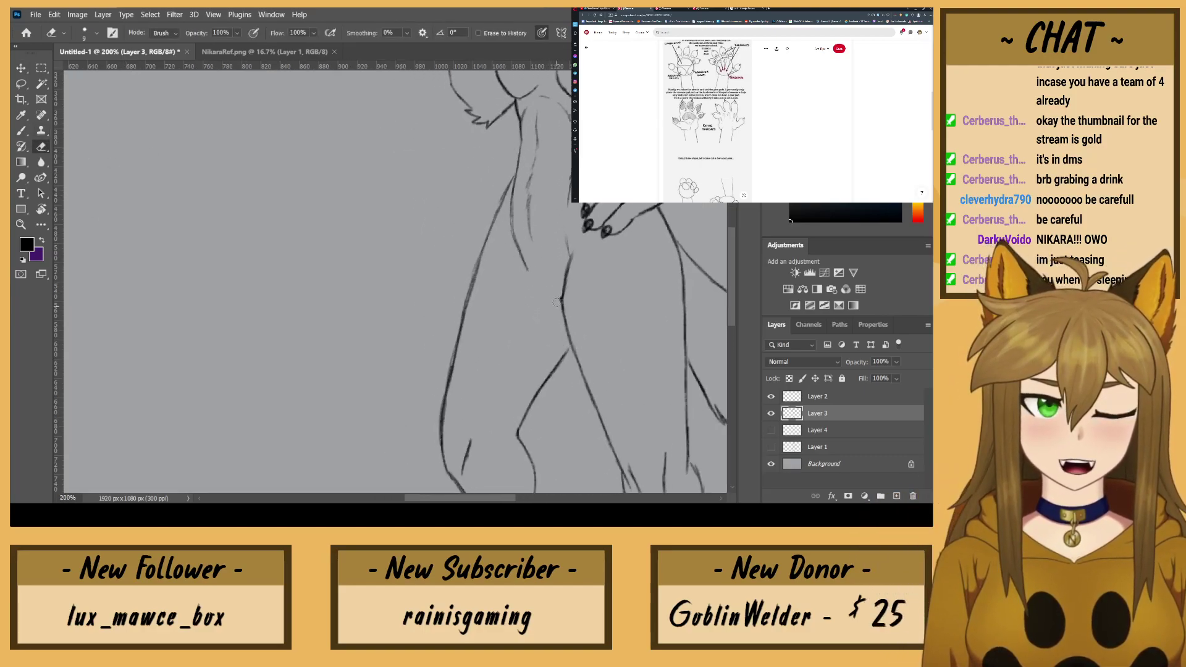
key("b")
key("e")
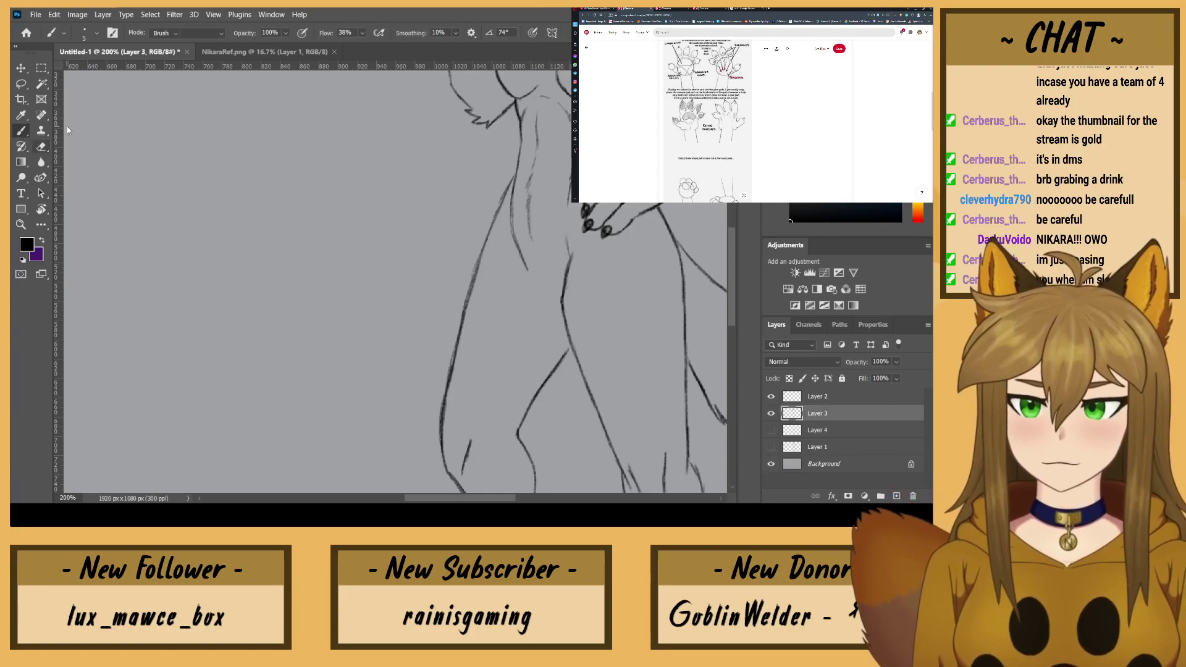
key("b")
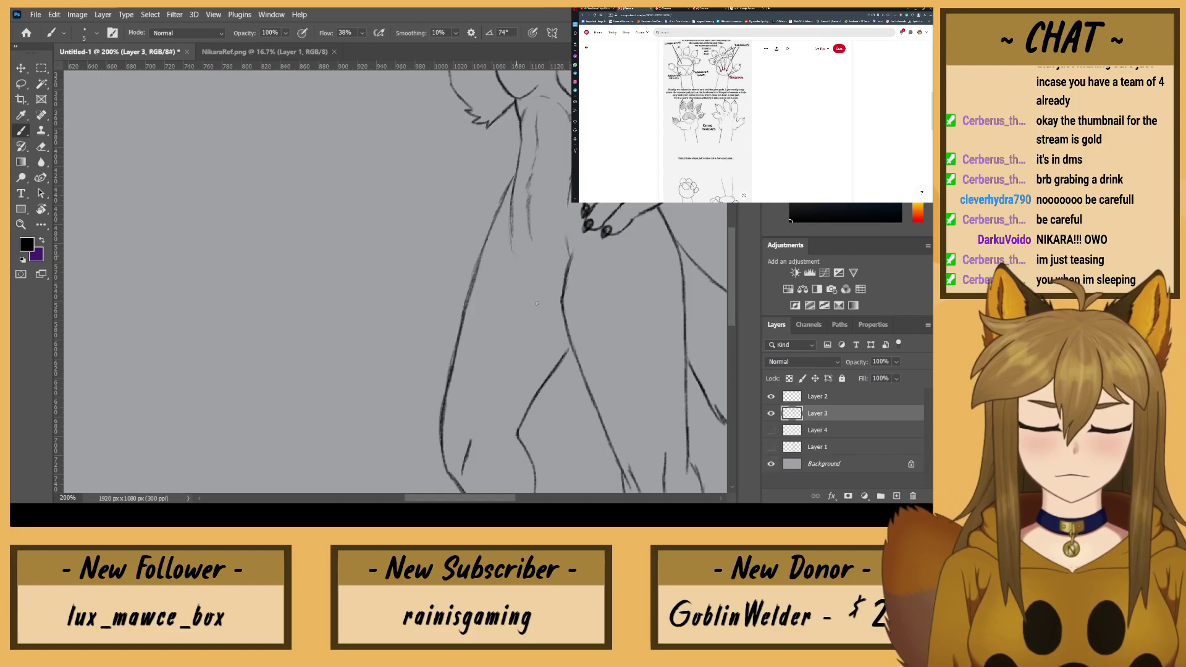
mouse_move(515, 253)
left_mouse_down()
mouse_move(524, 279)
mouse_move(521, 197)
left_mouse_up()
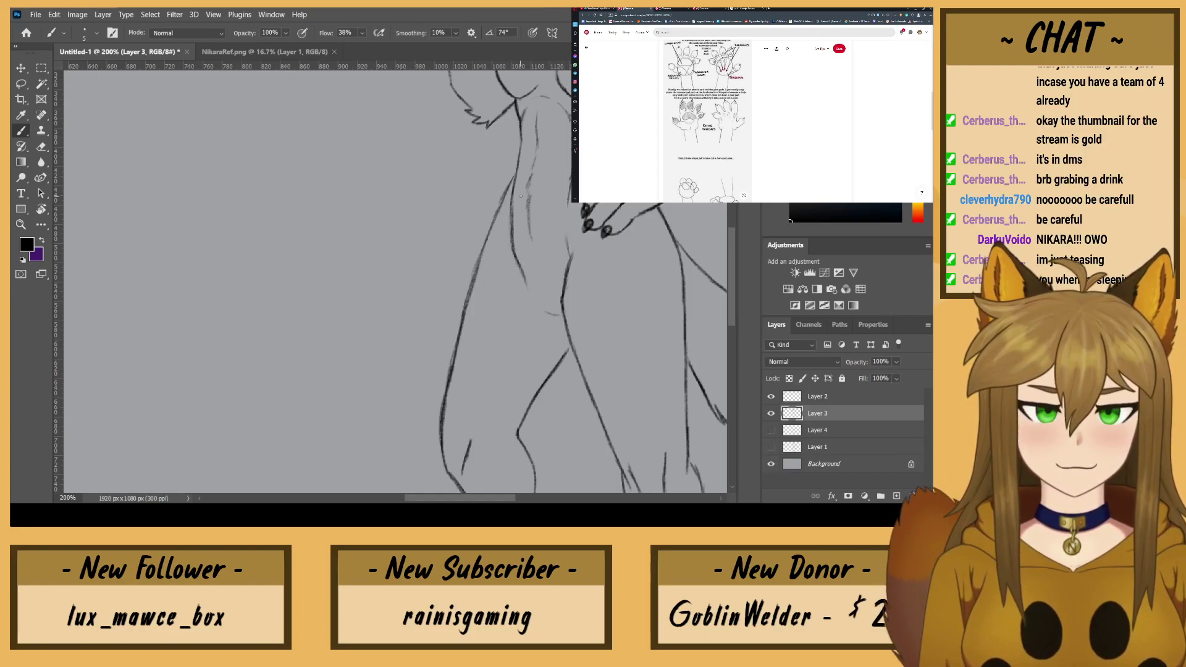
key("e")
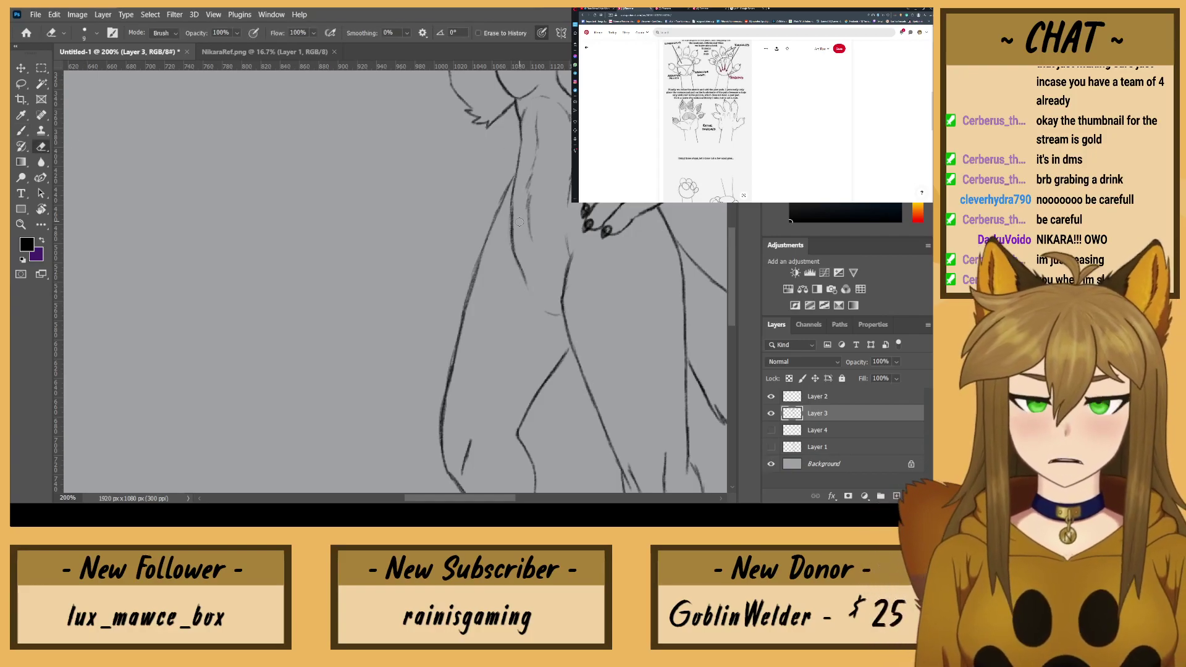
left_click_drag(517, 241, 522, 162)
key("b")
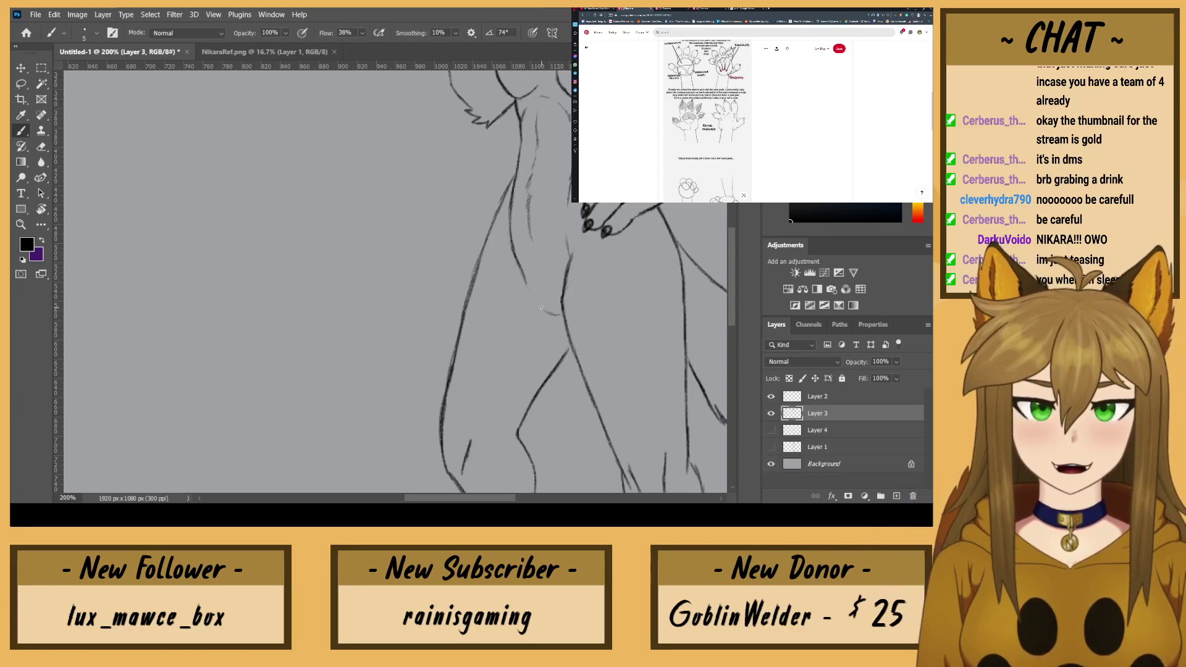
left_click_drag(562, 316, 537, 304)
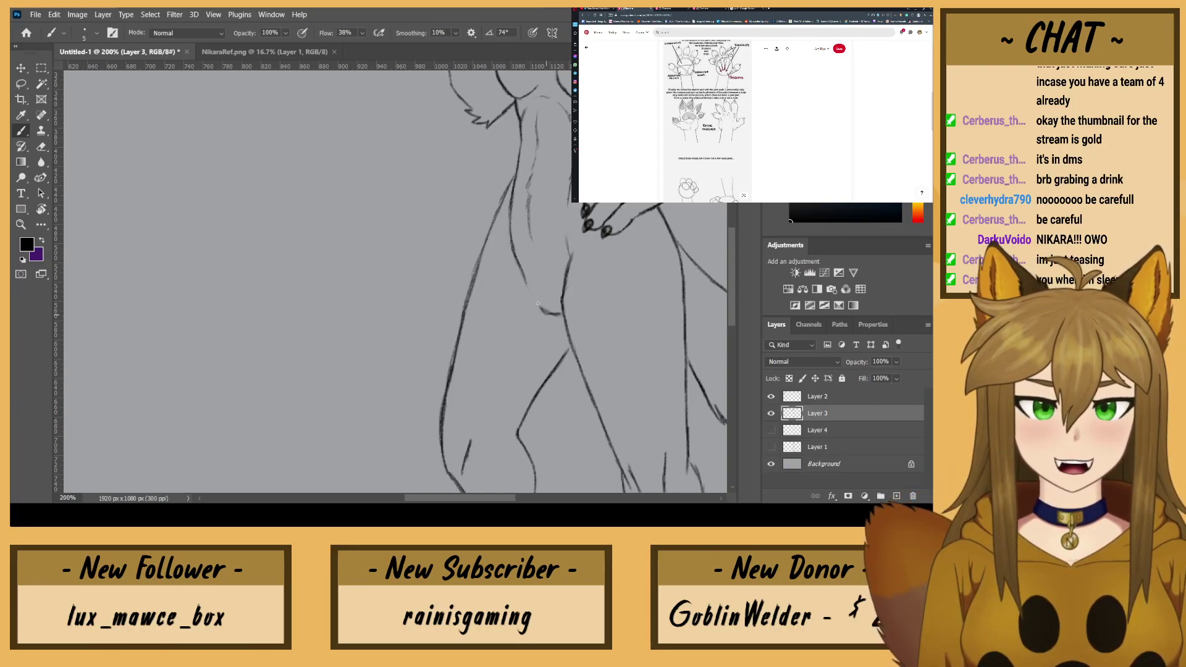
Step: Erase and redraw the lower forearm contour of the hip arm near the wrist
mouse_move(473, 238)
left_mouse_down()
mouse_move(379, 346)
mouse_move(389, 416)
mouse_move(391, 330)
mouse_move(368, 392)
mouse_move(367, 369)
left_mouse_up()
key("e")
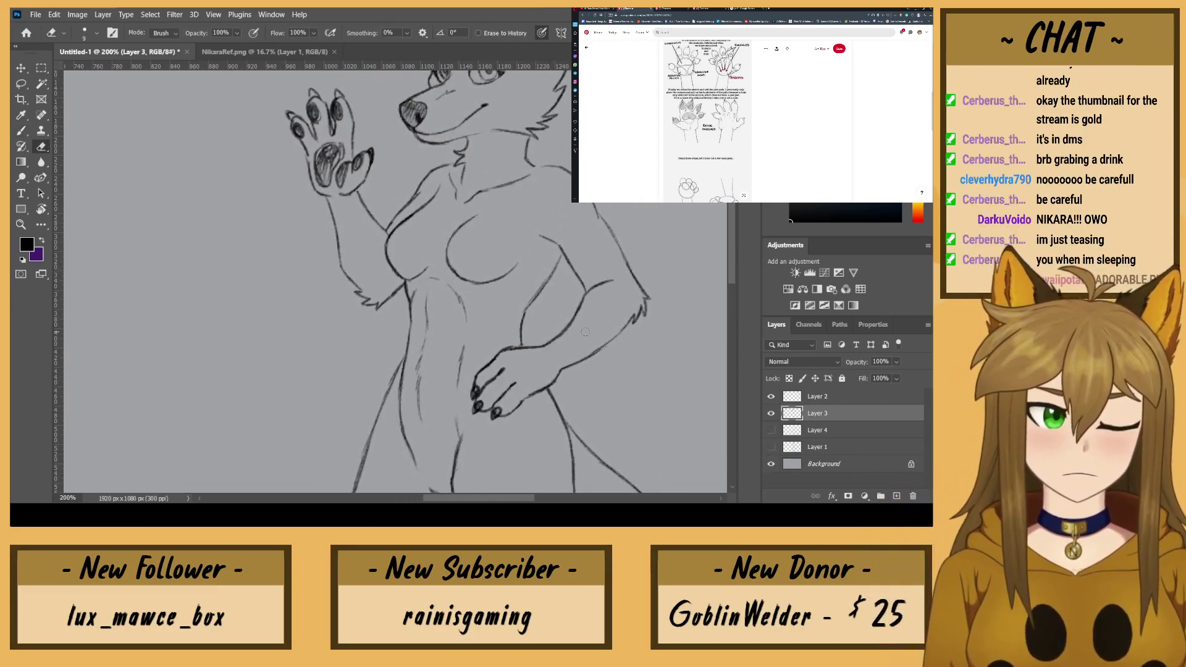
left_click_drag(561, 368, 582, 359)
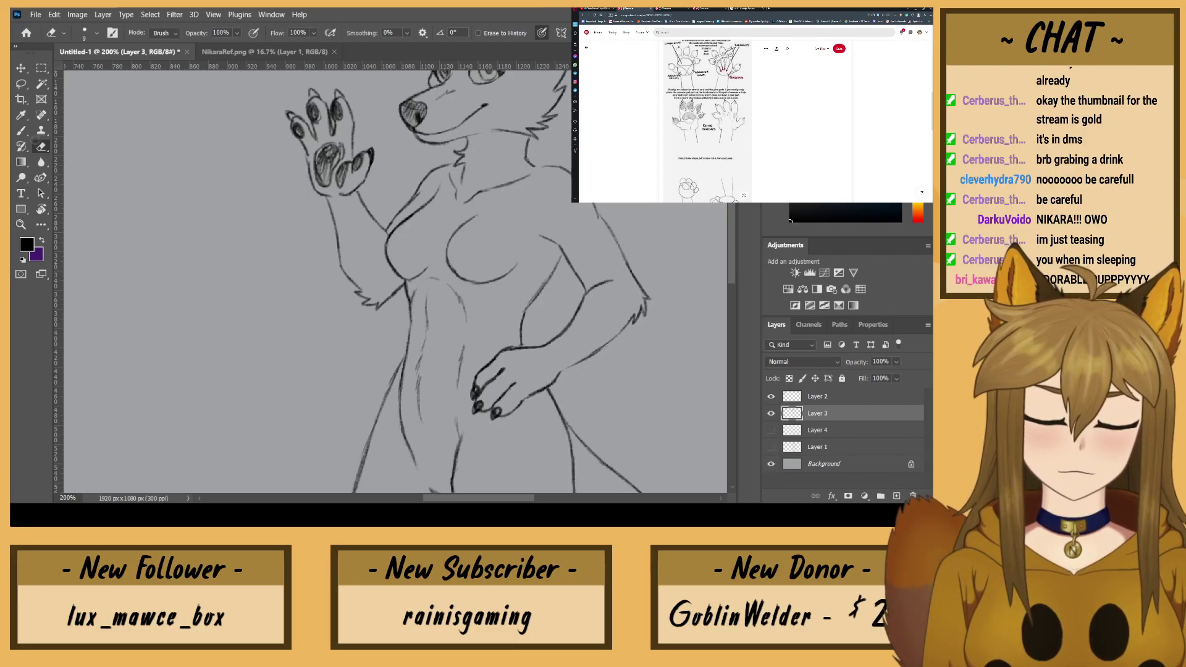
key("b")
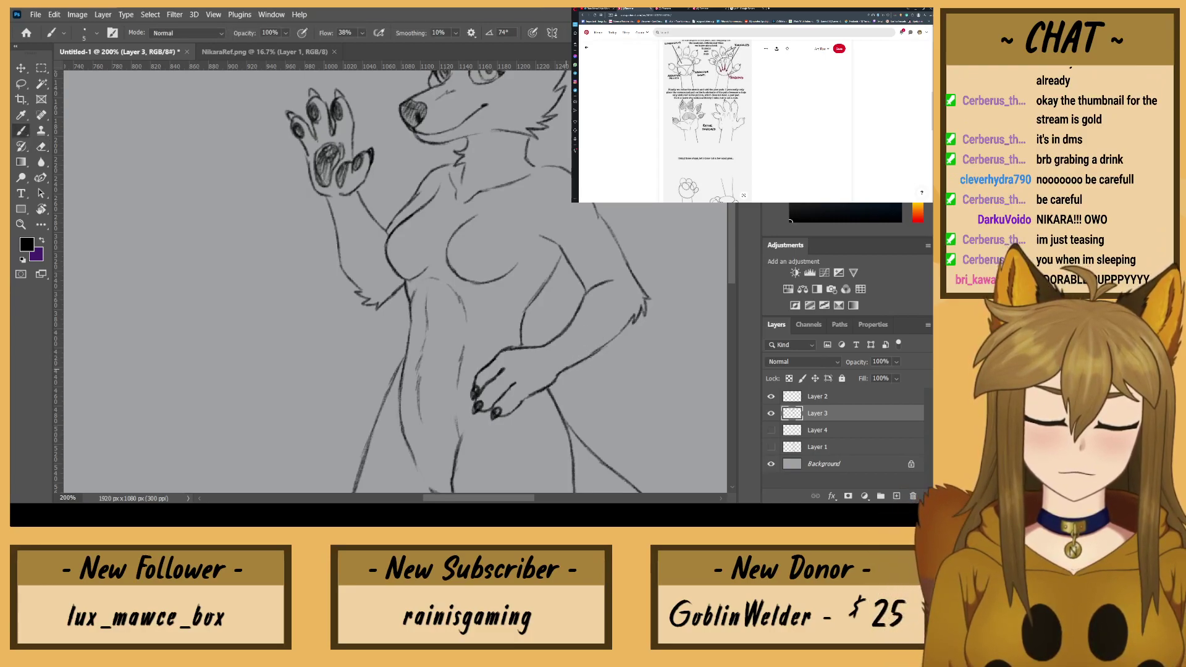
left_click_drag(585, 360, 620, 334)
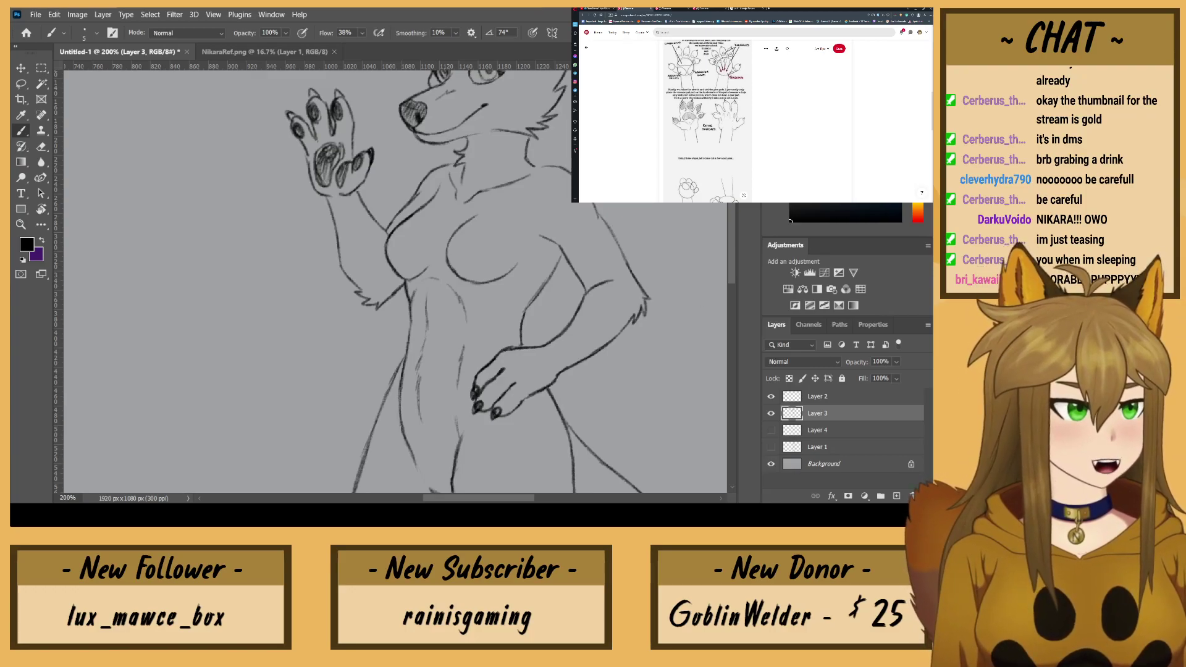
Step: Switch to Pinterest in the browser and look through the Art Tips board's Hands section for a hand-on-hip pose reference
scroll(783, 143, "up", 5)
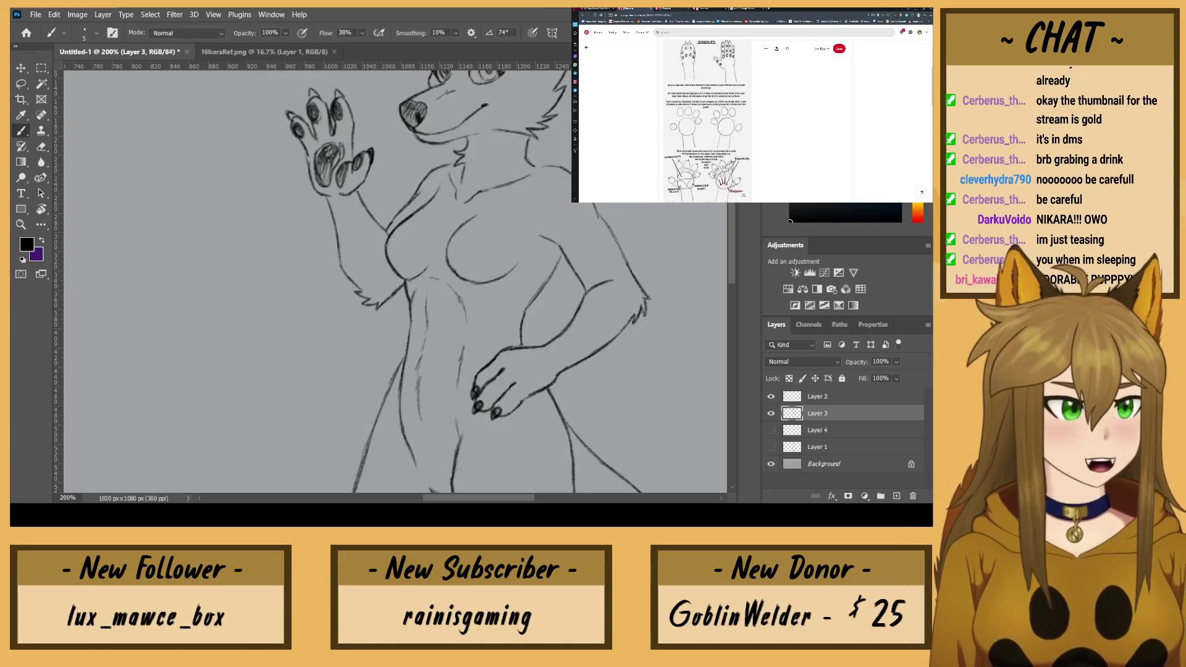
left_click(703, 10)
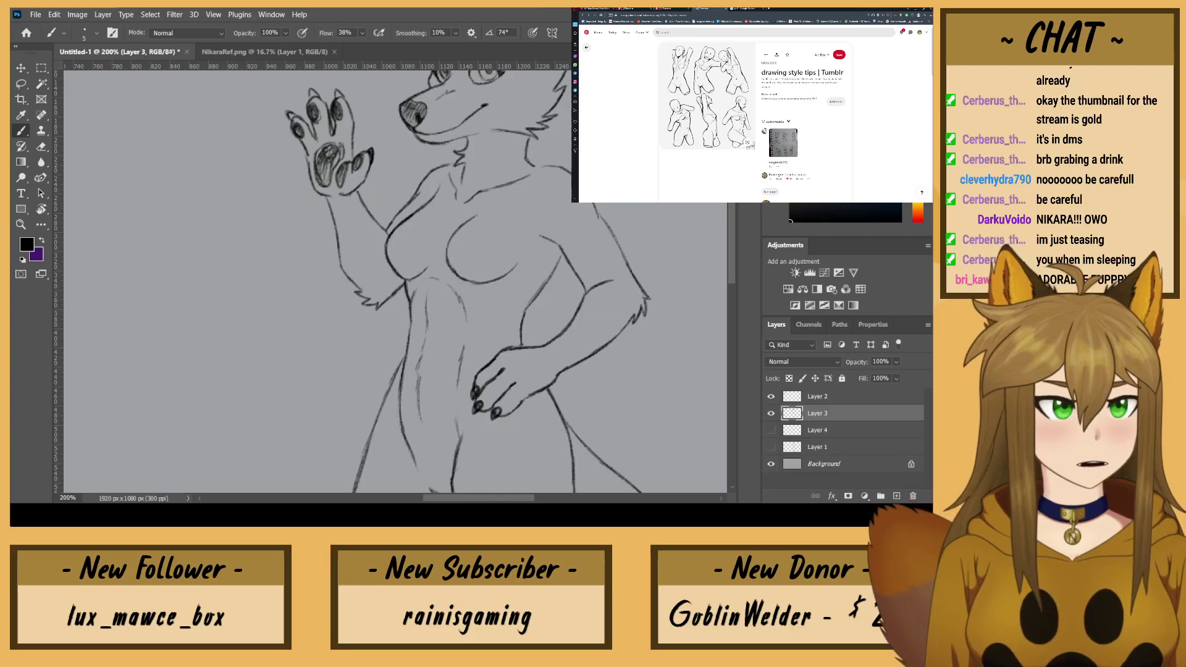
left_click(586, 47)
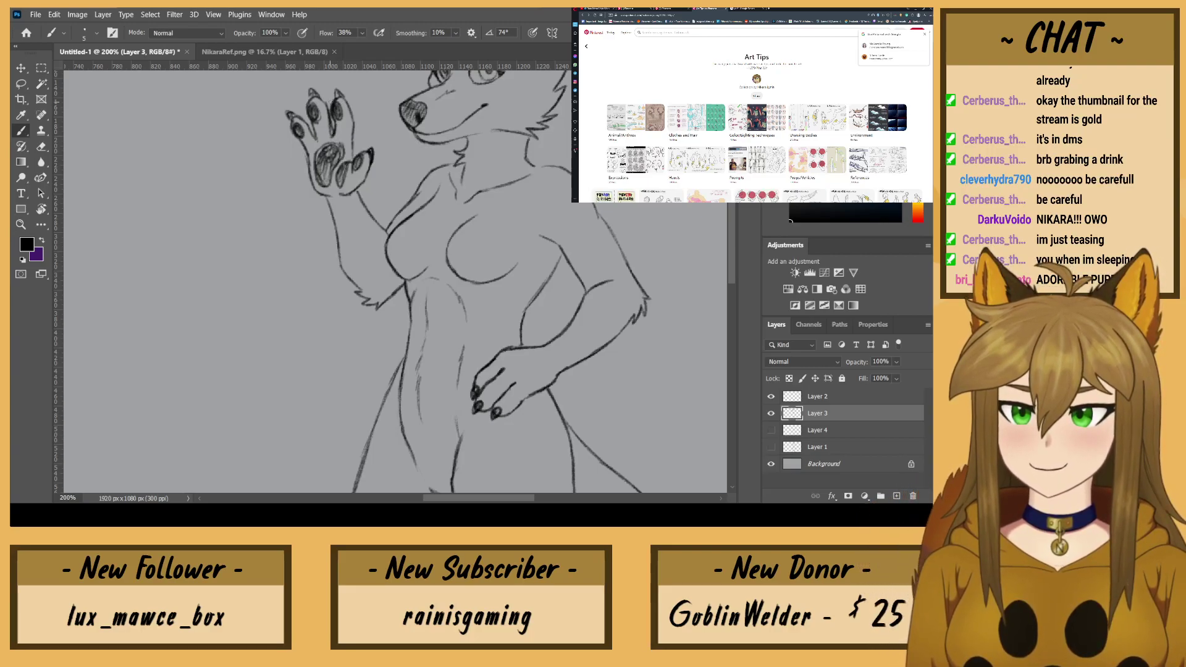
key("e")
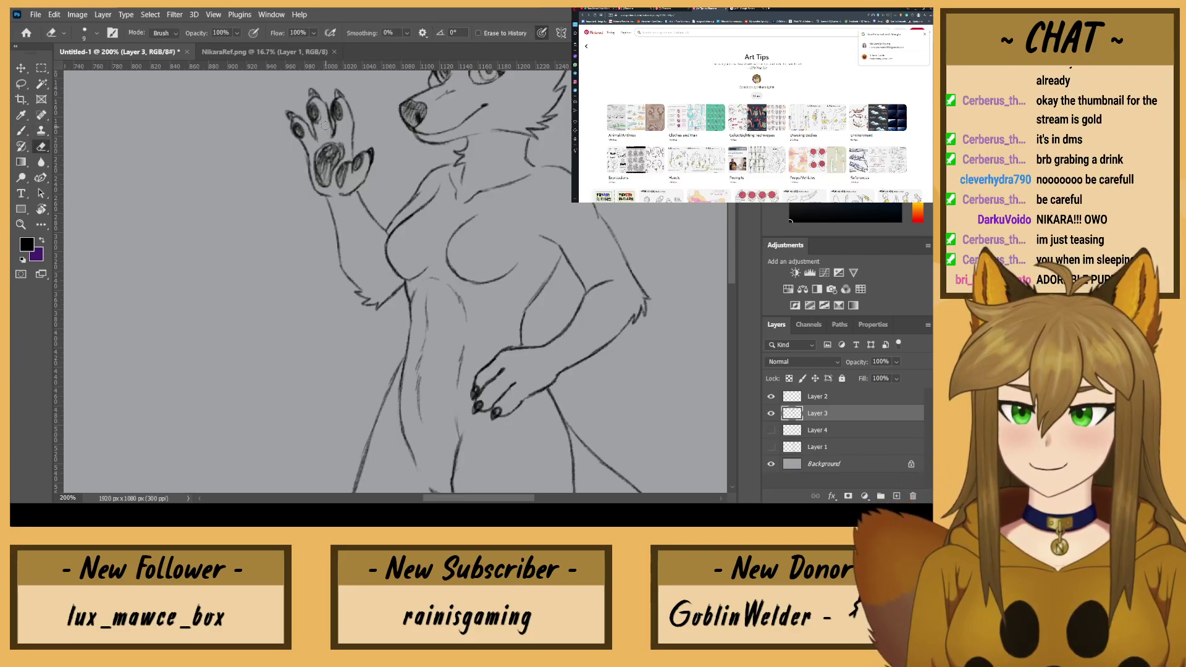
key("b")
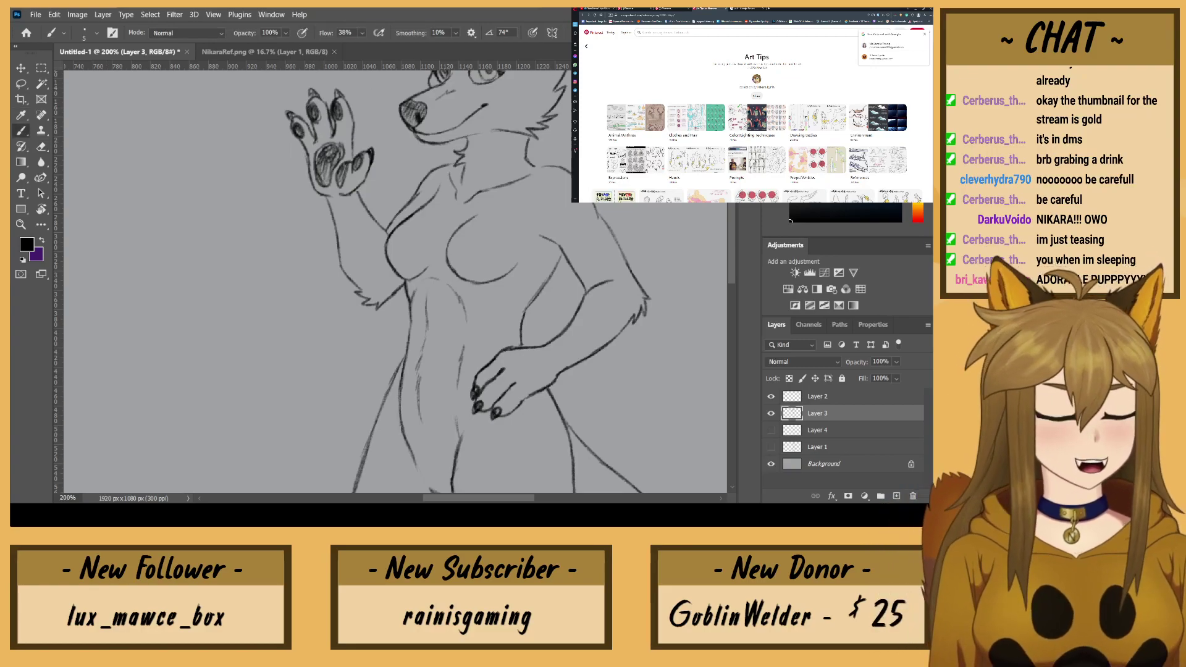
left_click(704, 157)
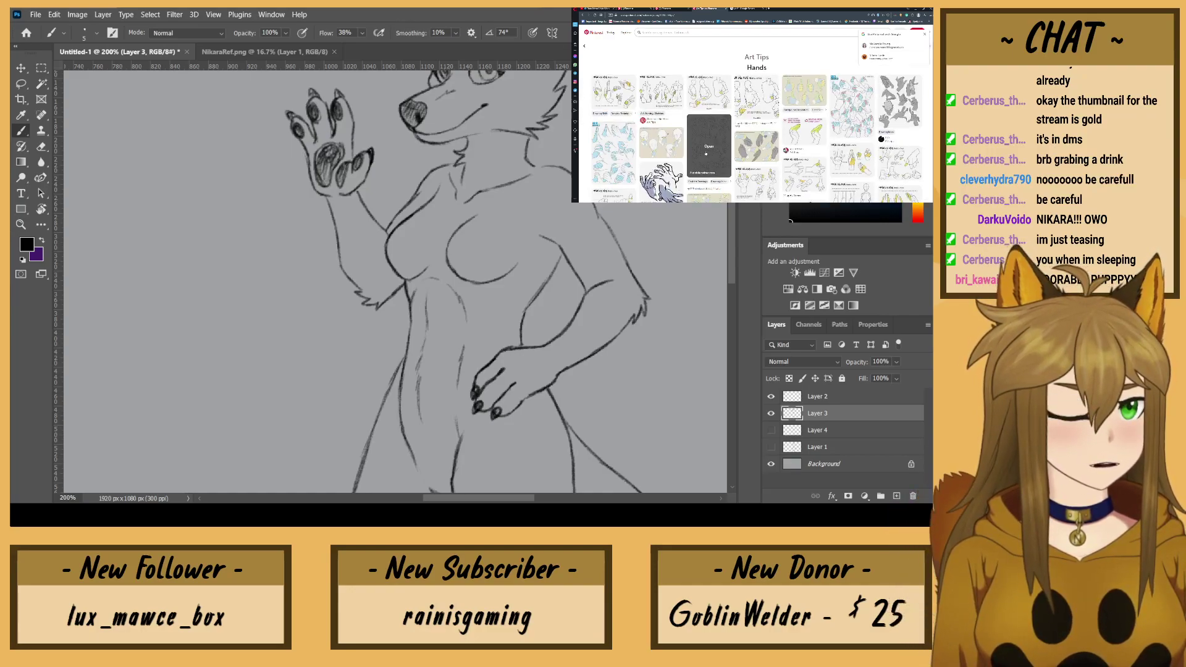
left_click(706, 153)
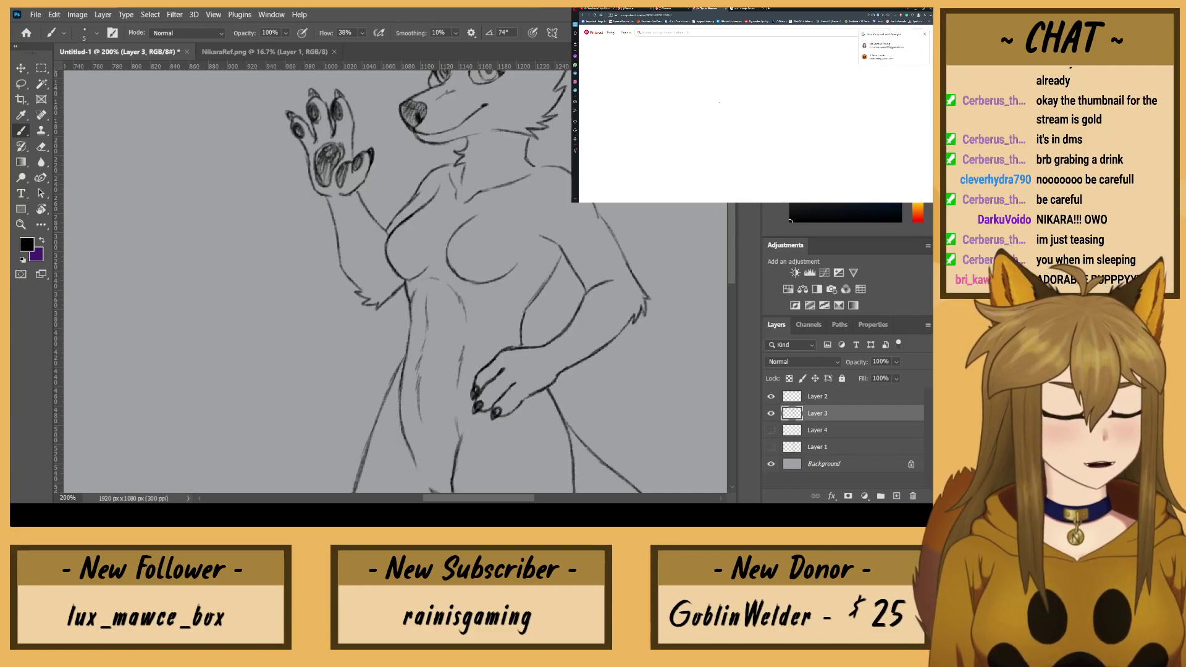
left_click(795, 58)
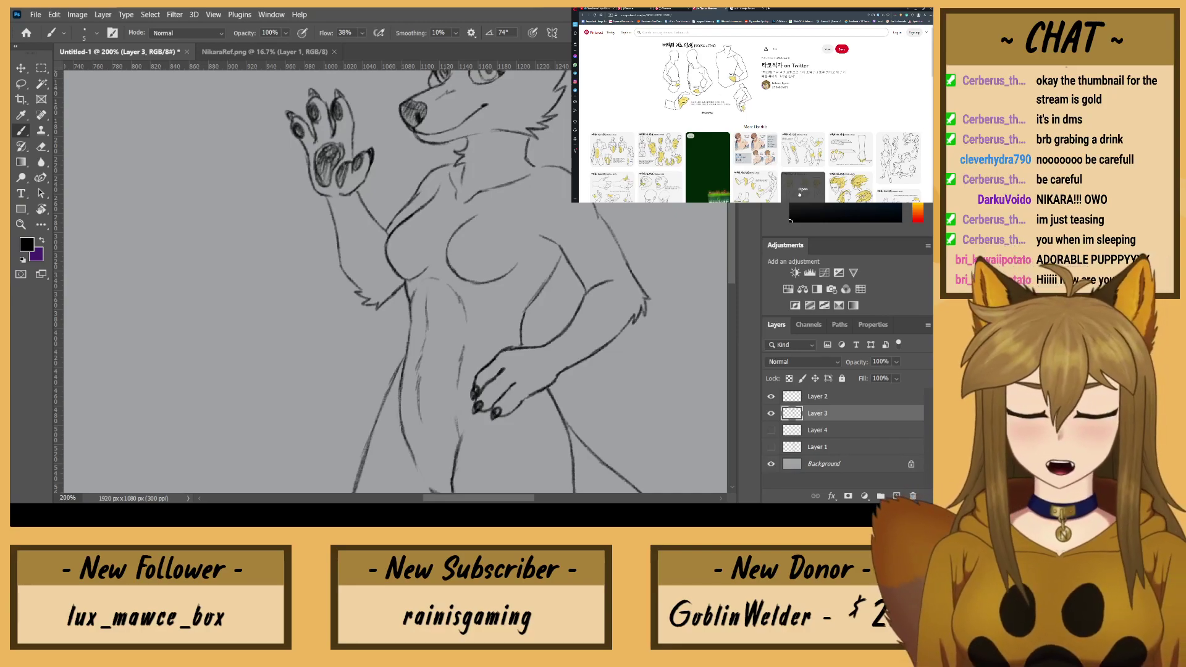
Step: Show the Layer 1 sketch again and erase the hip hand's line art from Layer 3 with an enlarged eraser
left_click(47, 145)
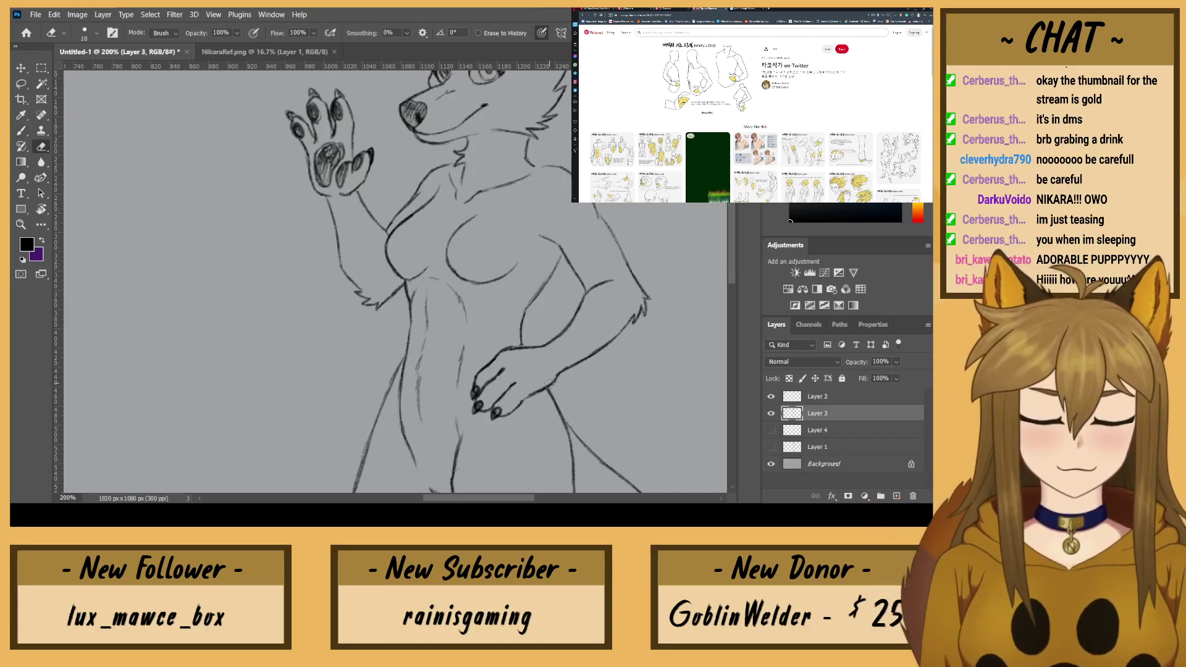
key("bracketright")
key("bracketright")
key("bracketright")
key("bracketright")
key("bracketright")
left_click(771, 447)
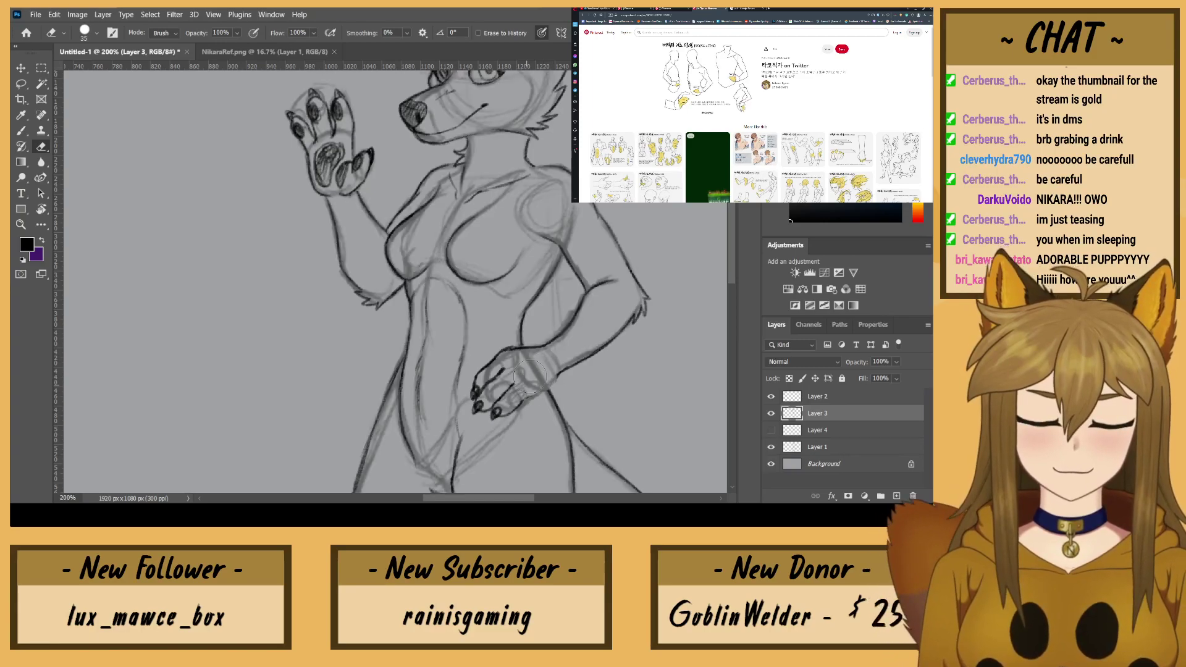
mouse_move(528, 374)
left_mouse_down()
mouse_move(565, 340)
mouse_move(513, 359)
mouse_move(524, 357)
mouse_move(493, 394)
mouse_move(498, 378)
mouse_move(526, 378)
left_mouse_up()
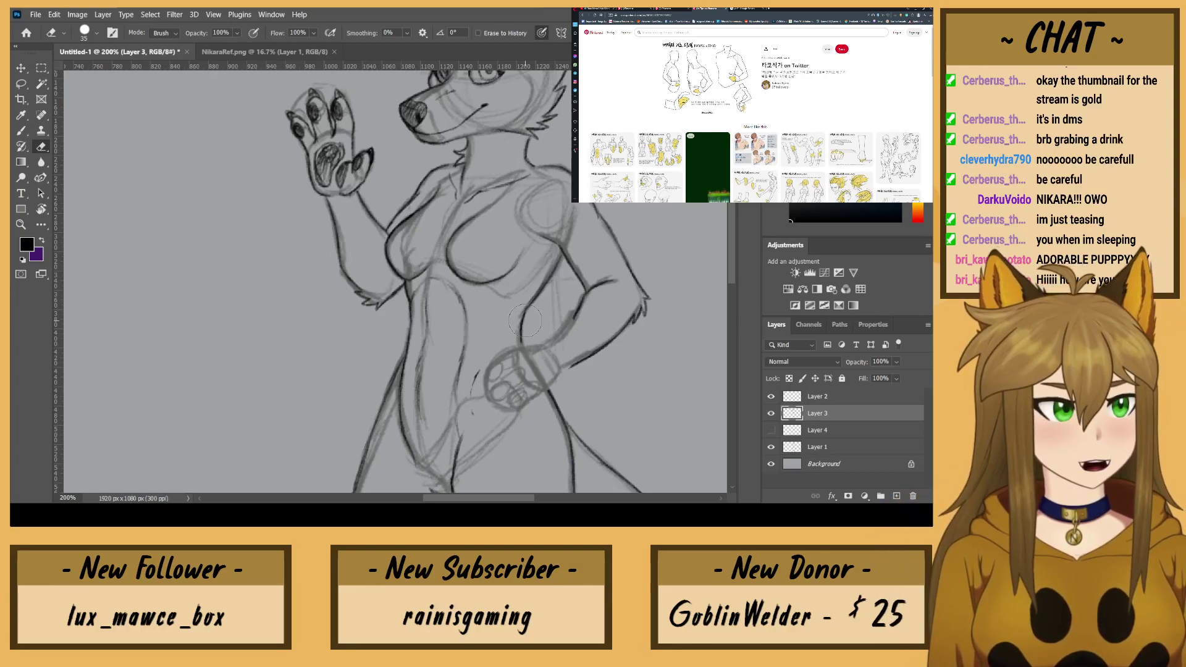
key("b")
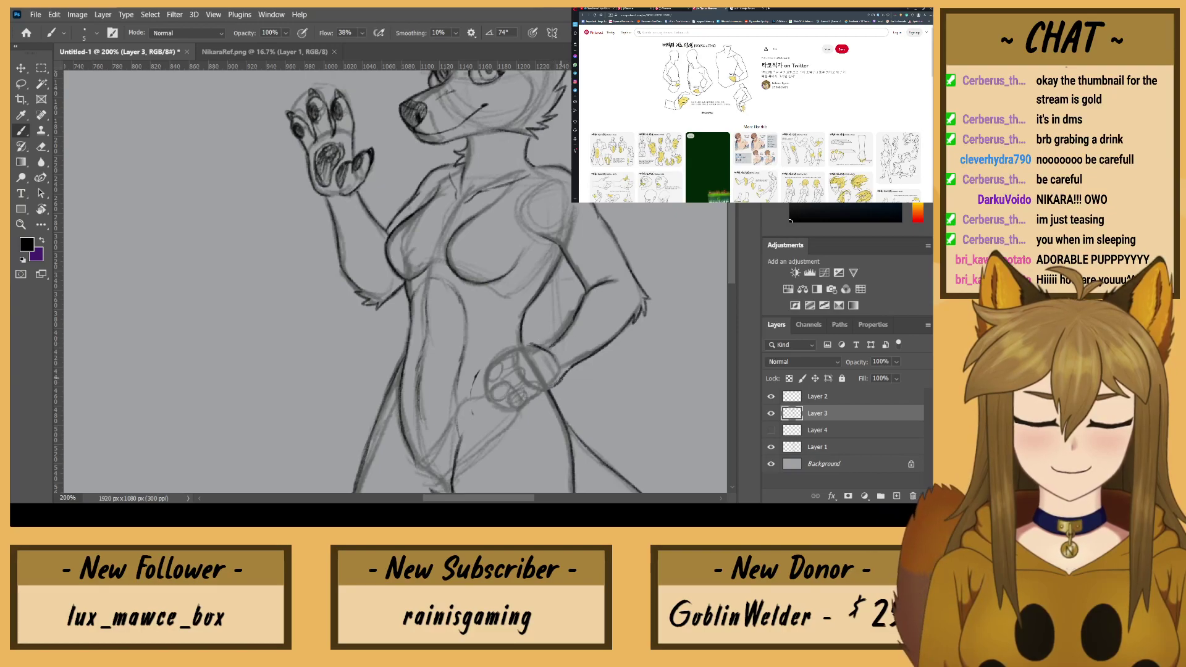
key("e")
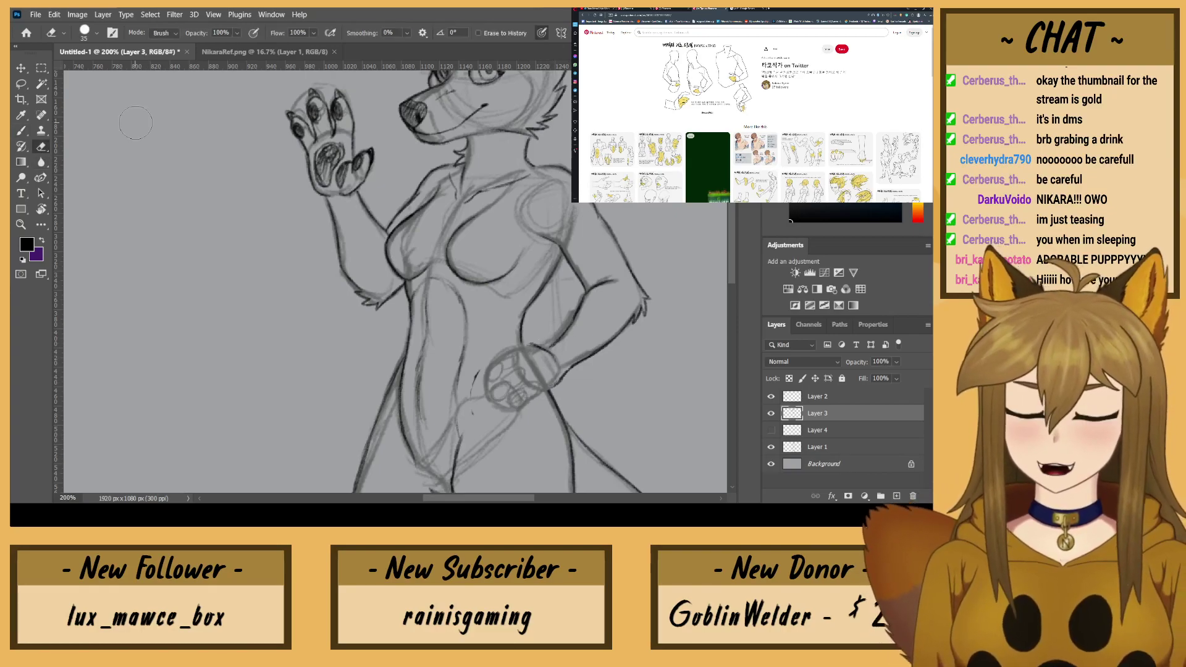
Step: Draw the hip arm's lower forearm line and an oval for the back of the hand on Layer 3, cleaning up the overlap
left_click(21, 131)
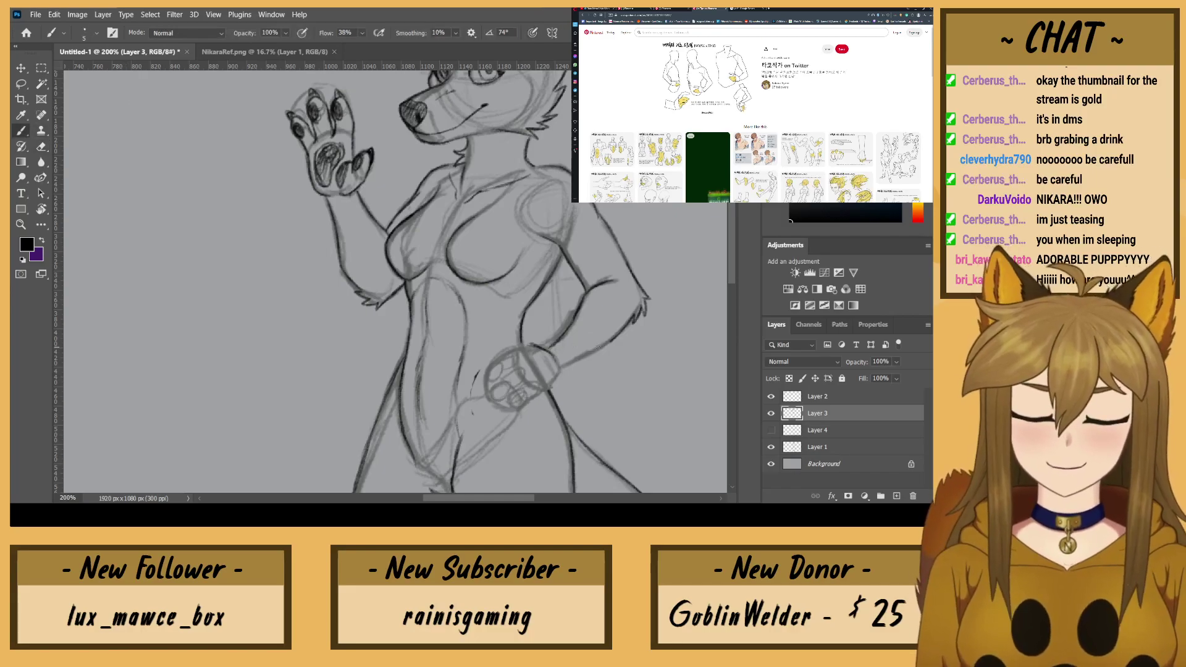
mouse_move(614, 339)
left_mouse_down()
mouse_move(561, 373)
mouse_move(532, 370)
mouse_move(554, 362)
mouse_move(541, 346)
mouse_move(553, 372)
left_mouse_up()
left_click_drag(527, 337, 555, 370)
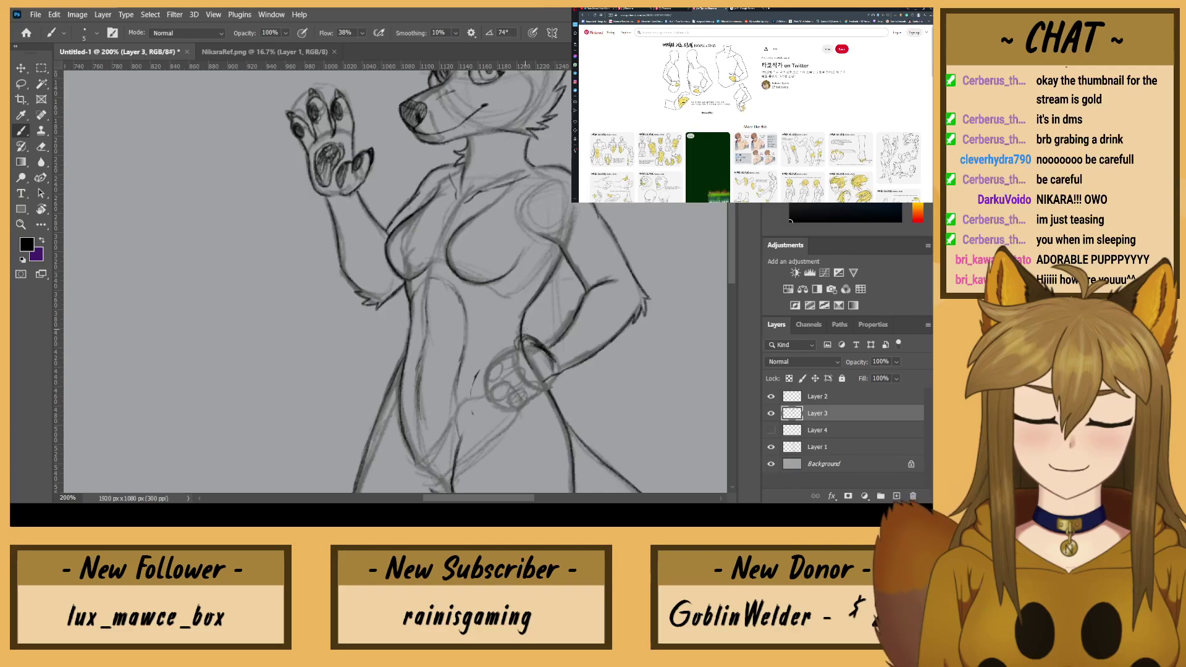
key("e")
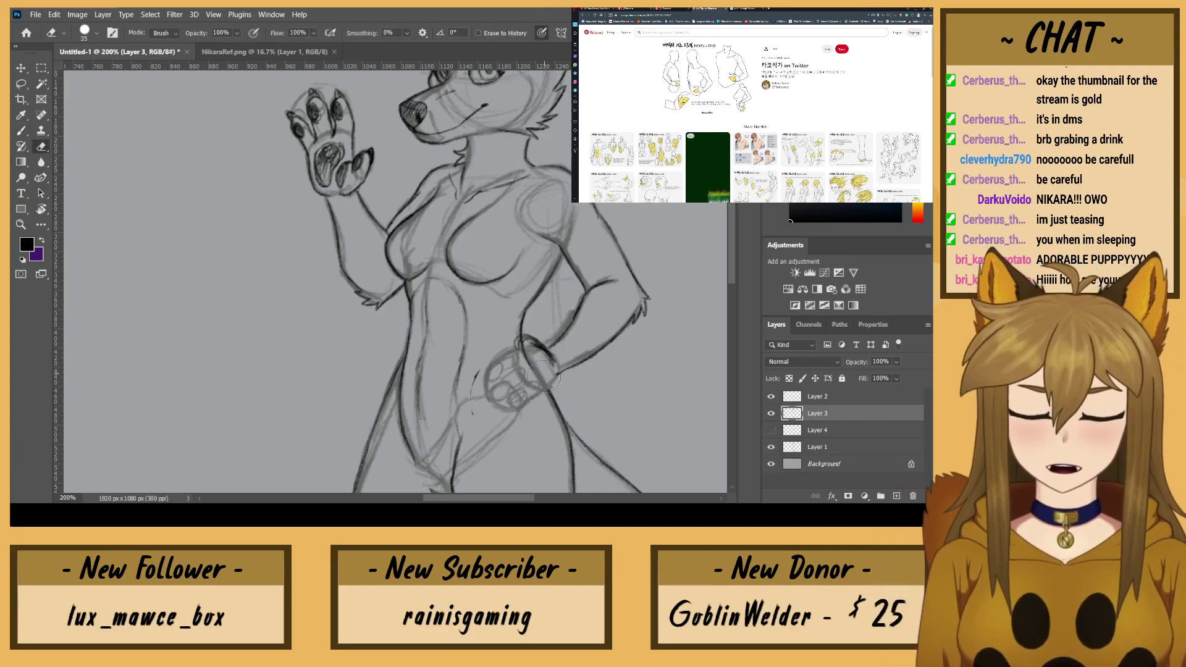
left_click_drag(538, 358, 530, 356)
key("b")
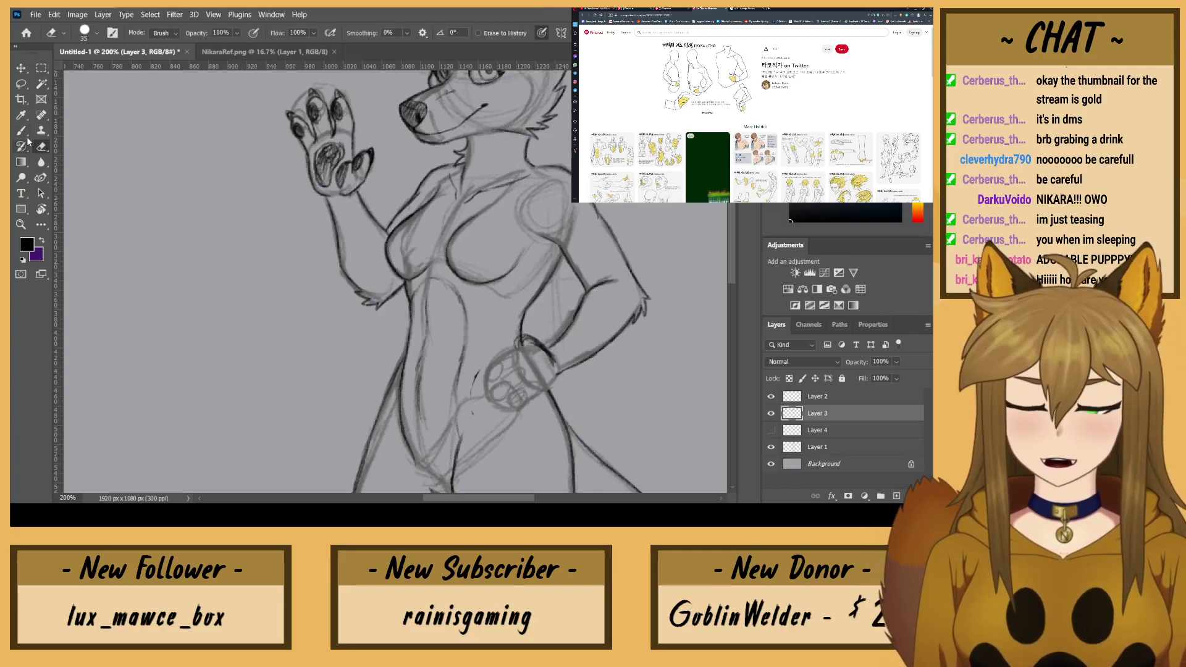
mouse_move(555, 366)
left_mouse_down()
mouse_move(544, 388)
mouse_move(521, 350)
mouse_move(539, 381)
left_mouse_up()
mouse_move(519, 341)
left_mouse_down()
mouse_move(535, 376)
mouse_move(547, 350)
left_mouse_up()
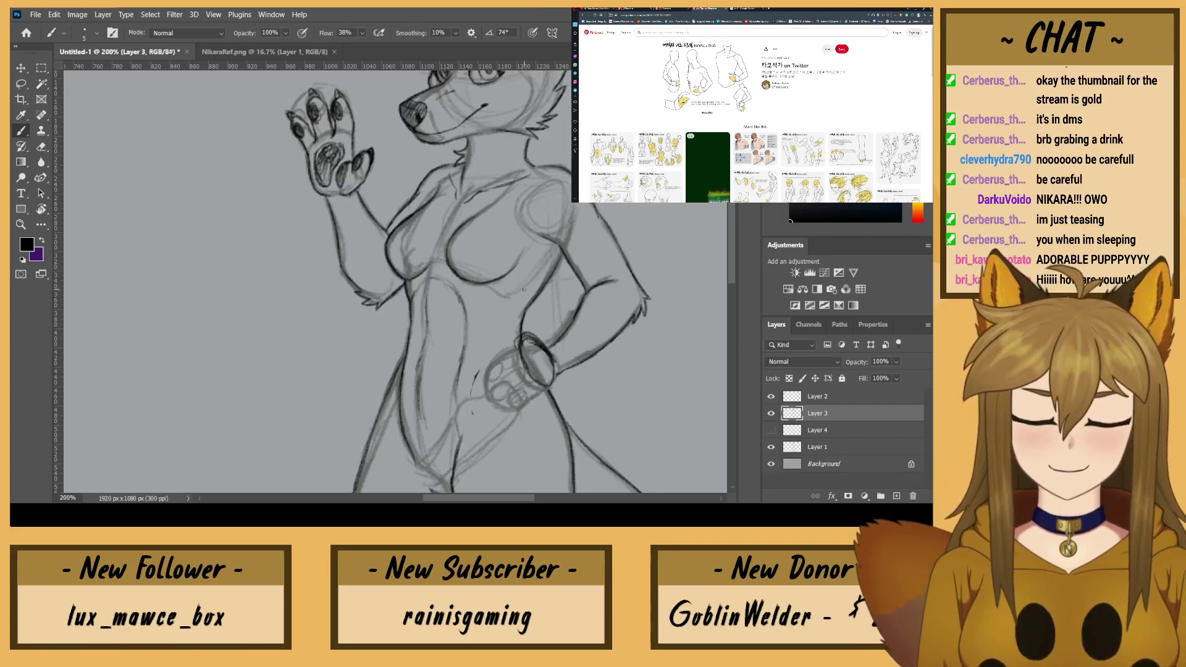
Step: Erase the old hip hand sketch on Layer 1 and rough in new curled finger shapes beside the hand oval
left_click(816, 447)
left_click(41, 146)
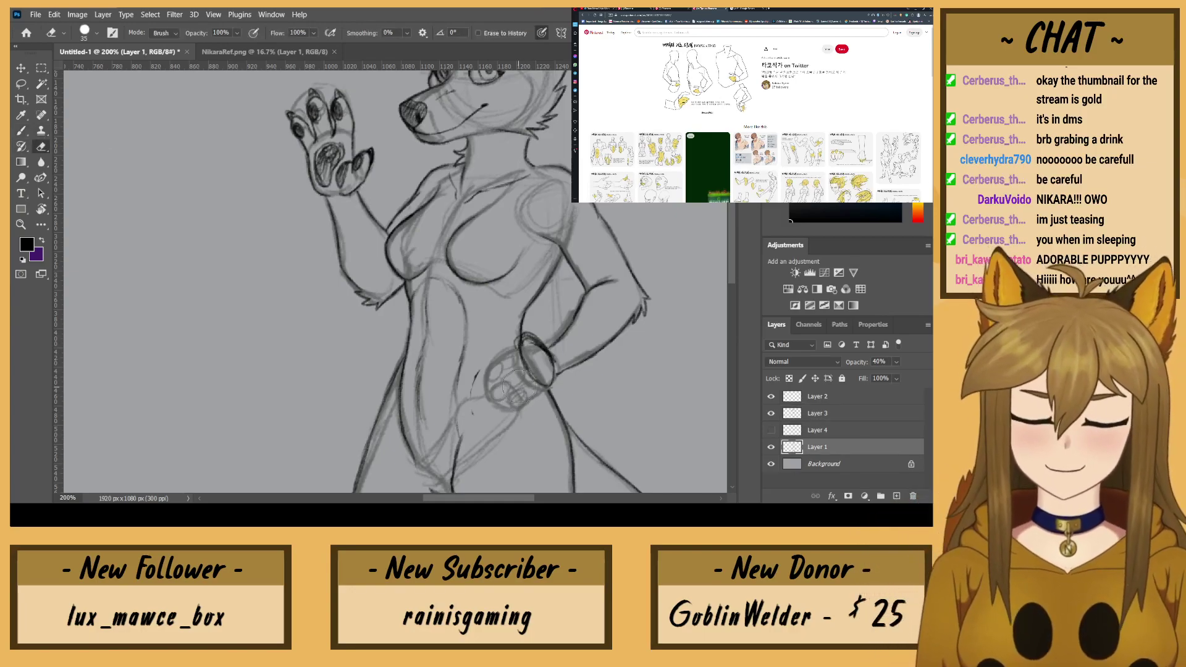
mouse_move(504, 361)
left_mouse_down()
mouse_move(525, 390)
mouse_move(512, 407)
mouse_move(490, 379)
left_mouse_up()
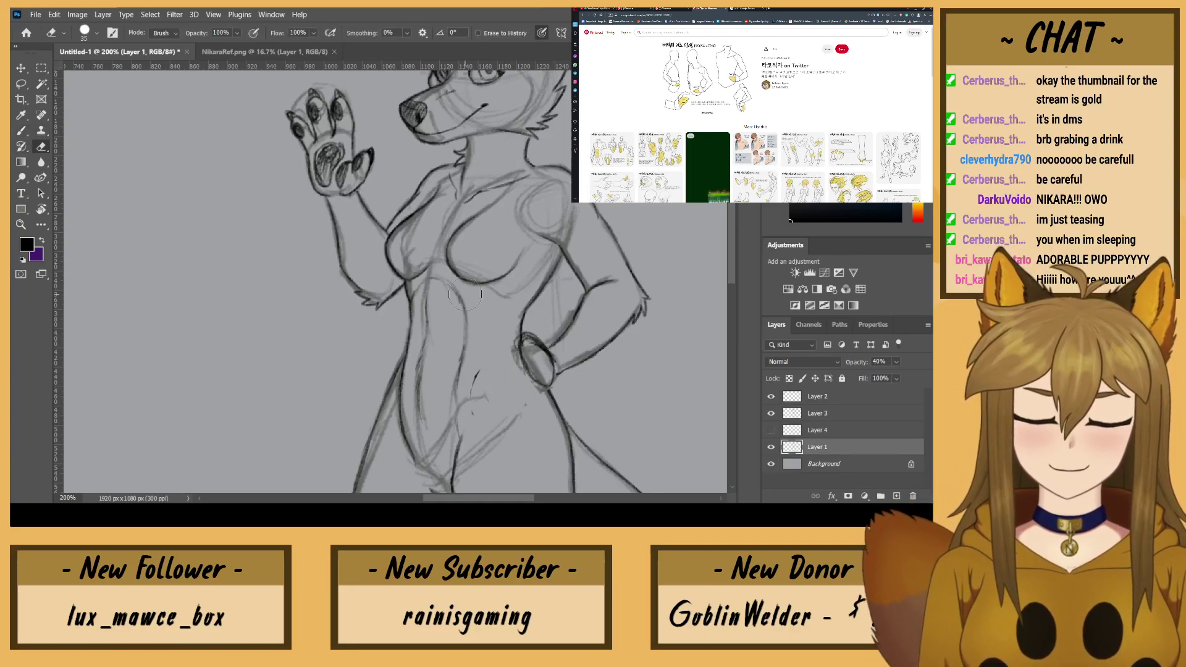
left_click(22, 131)
left_click(20, 130)
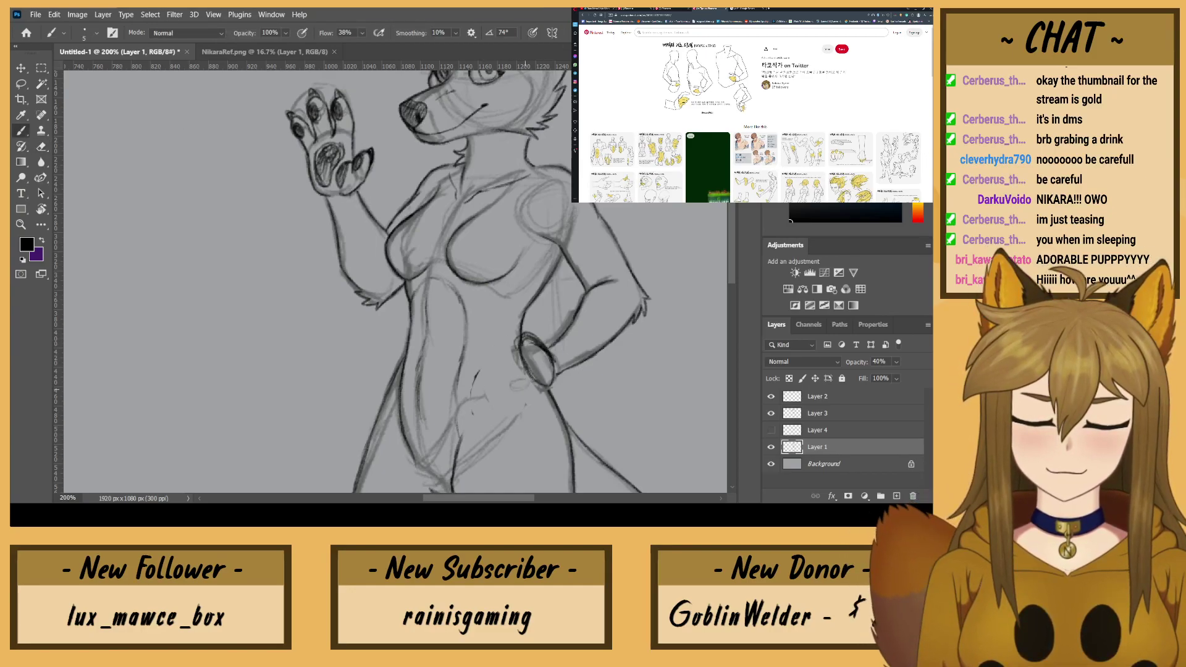
mouse_move(523, 375)
left_mouse_down()
mouse_move(518, 336)
mouse_move(498, 354)
left_mouse_up()
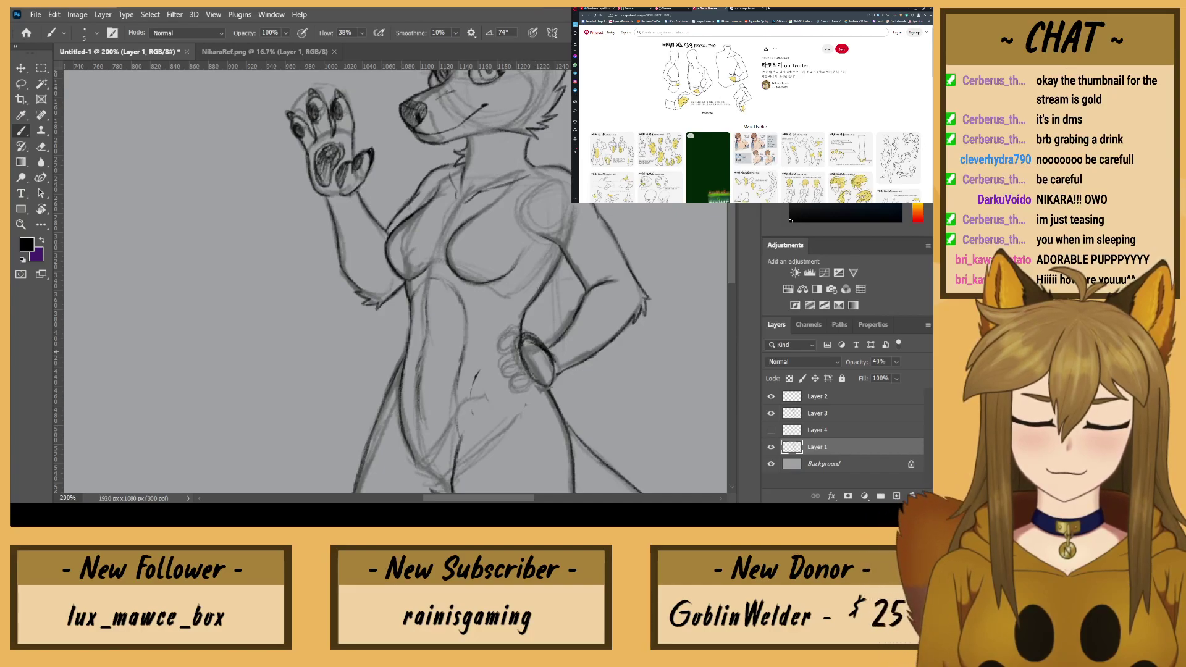
Step: Draw the hip hand's finger outlines on Layer 3 over the rough finger shapes
left_click(837, 430)
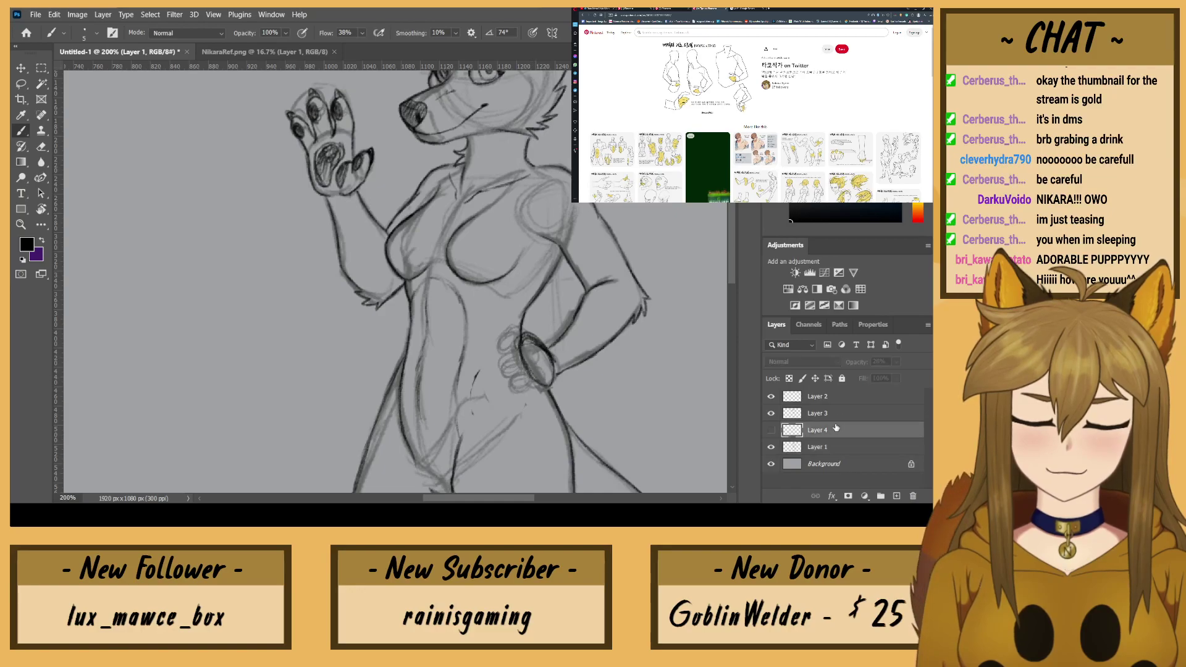
left_click(803, 400)
left_click(808, 415)
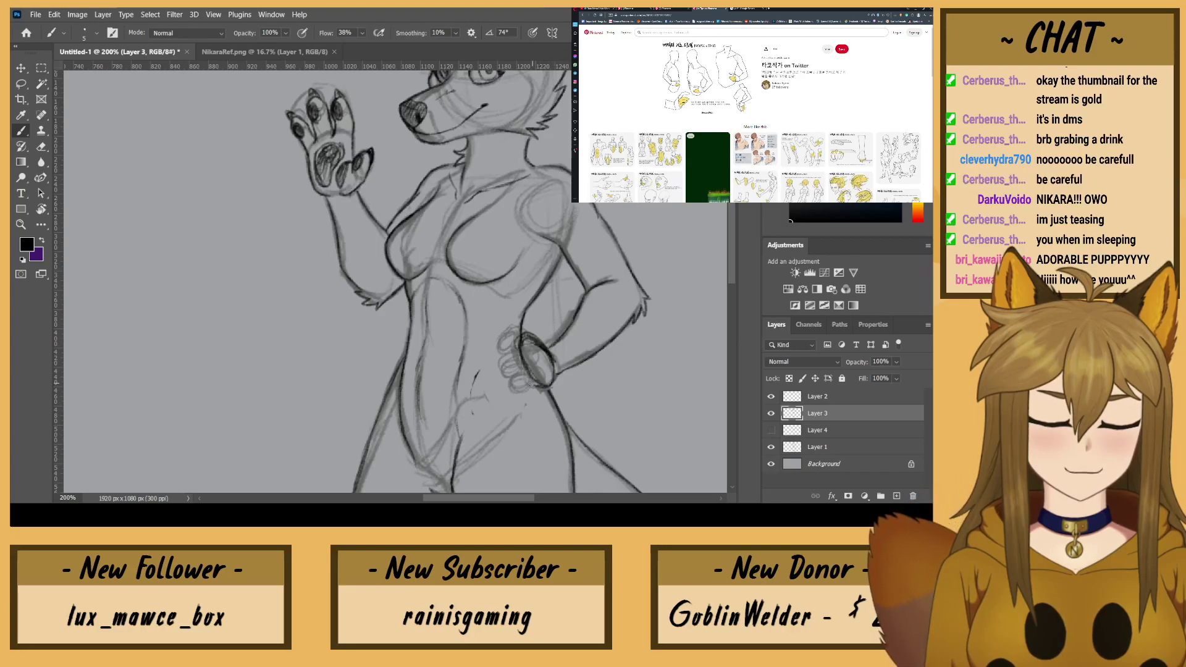
mouse_move(531, 388)
left_mouse_down()
mouse_move(513, 392)
mouse_move(509, 379)
left_mouse_up()
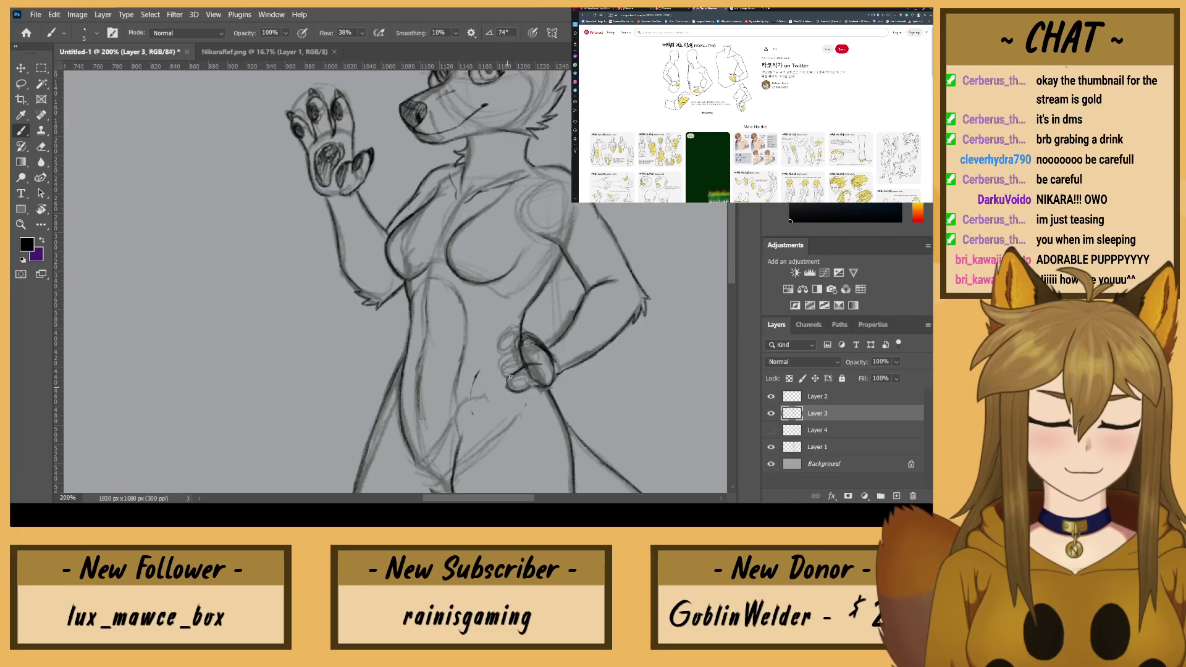
mouse_move(511, 376)
left_mouse_down()
mouse_move(494, 365)
mouse_move(528, 343)
mouse_move(497, 344)
mouse_move(494, 360)
mouse_move(493, 348)
mouse_move(517, 325)
left_mouse_up()
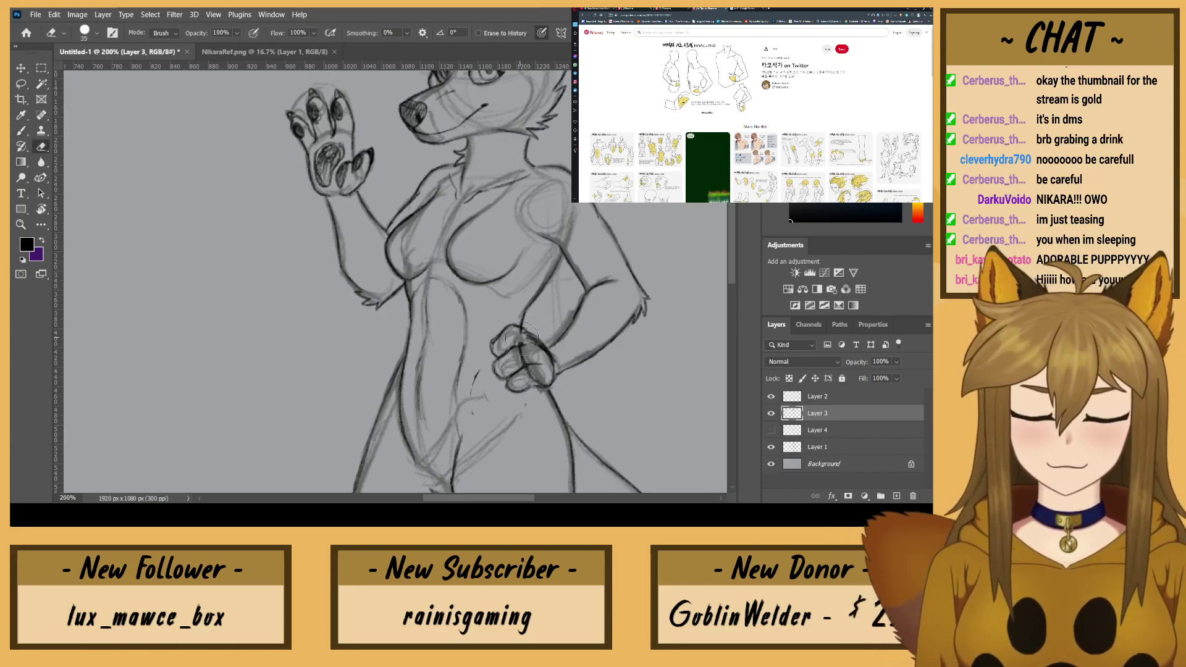
Step: Erase the oval's overlapping lines at the knuckles and wrist, and redraw the forearm line running into the hip hand
key("e")
mouse_move(523, 337)
left_mouse_down()
mouse_move(527, 359)
mouse_move(535, 343)
left_mouse_up()
left_click(22, 131)
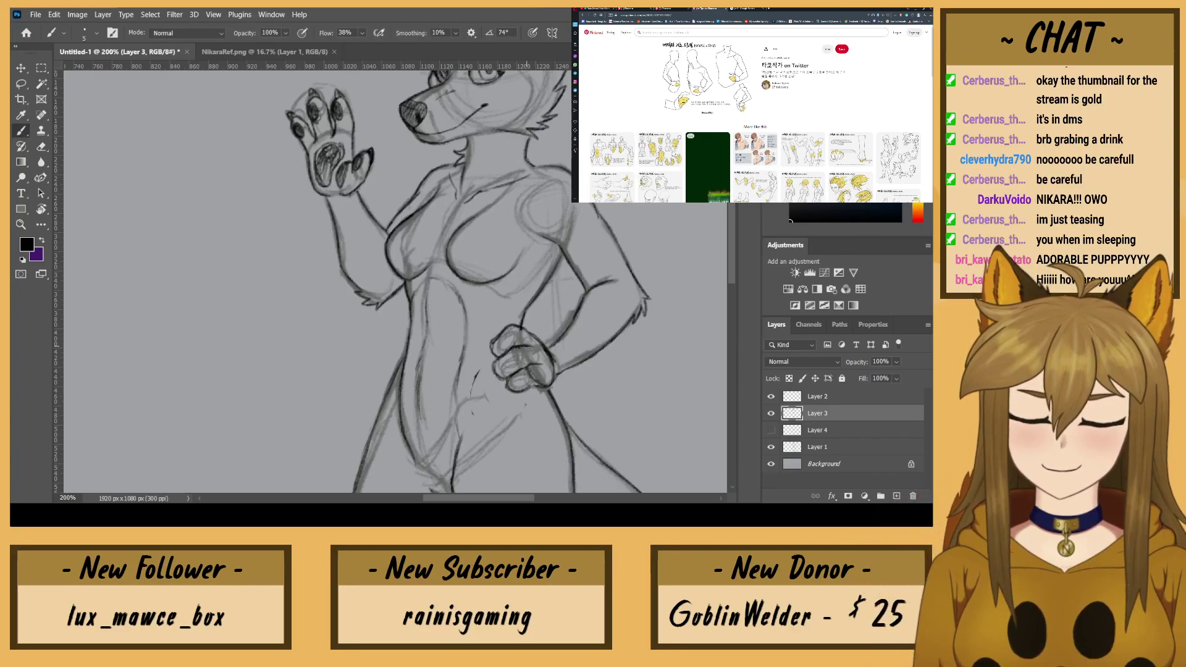
left_click(41, 147)
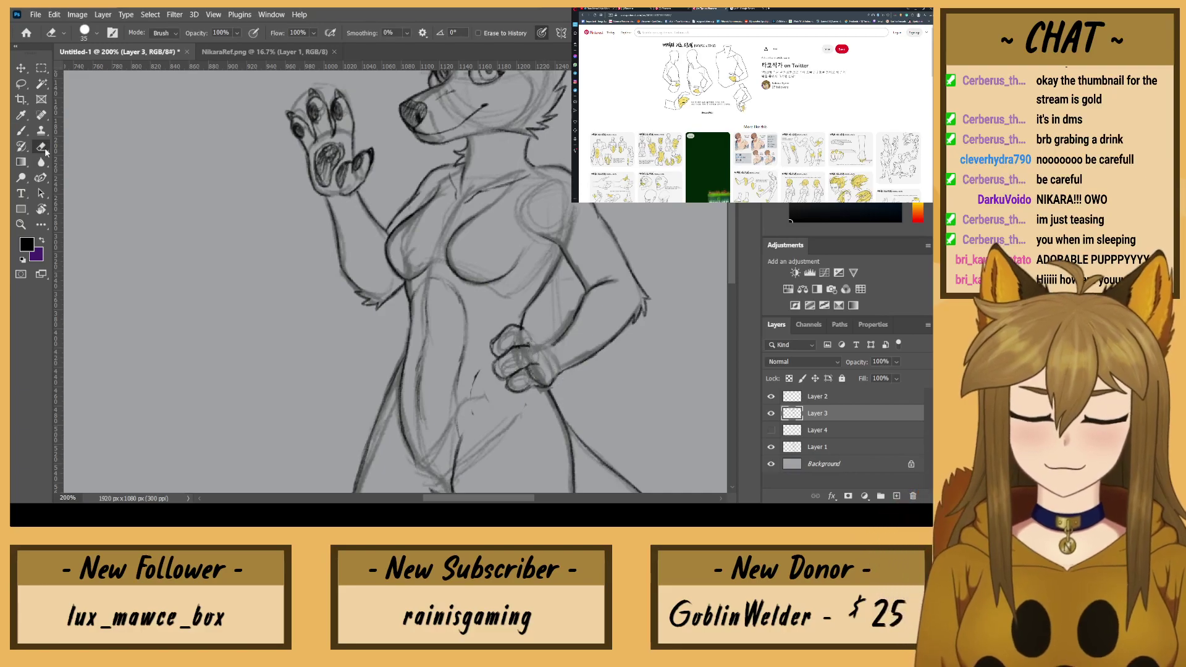
left_click(21, 130)
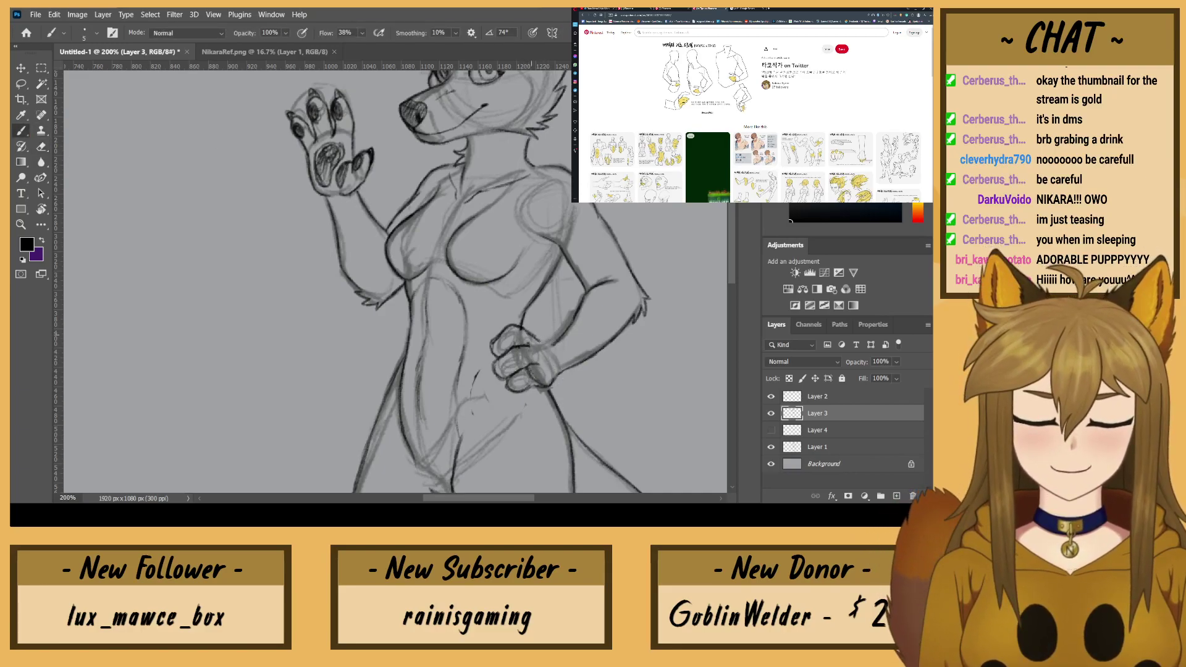
left_click_drag(546, 345, 579, 308)
Step: Erase and redraw the uppermost finger's outline, and touch up the outer edge of the hip hand near the wrist
left_click(49, 147)
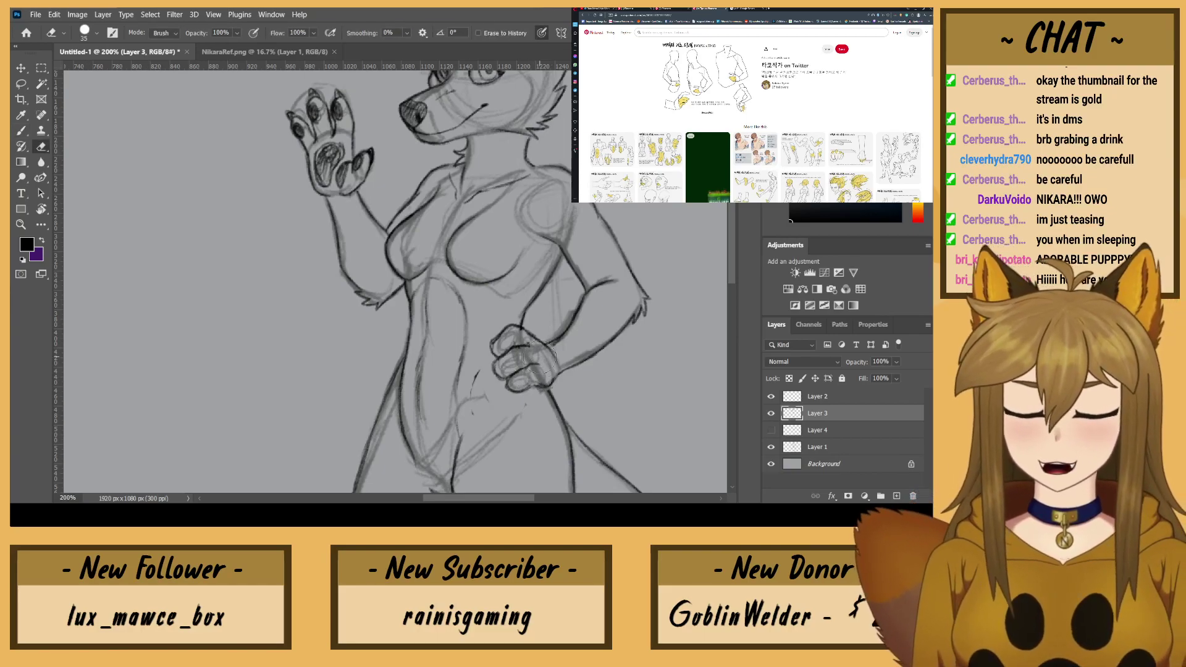
left_click_drag(483, 349, 499, 333)
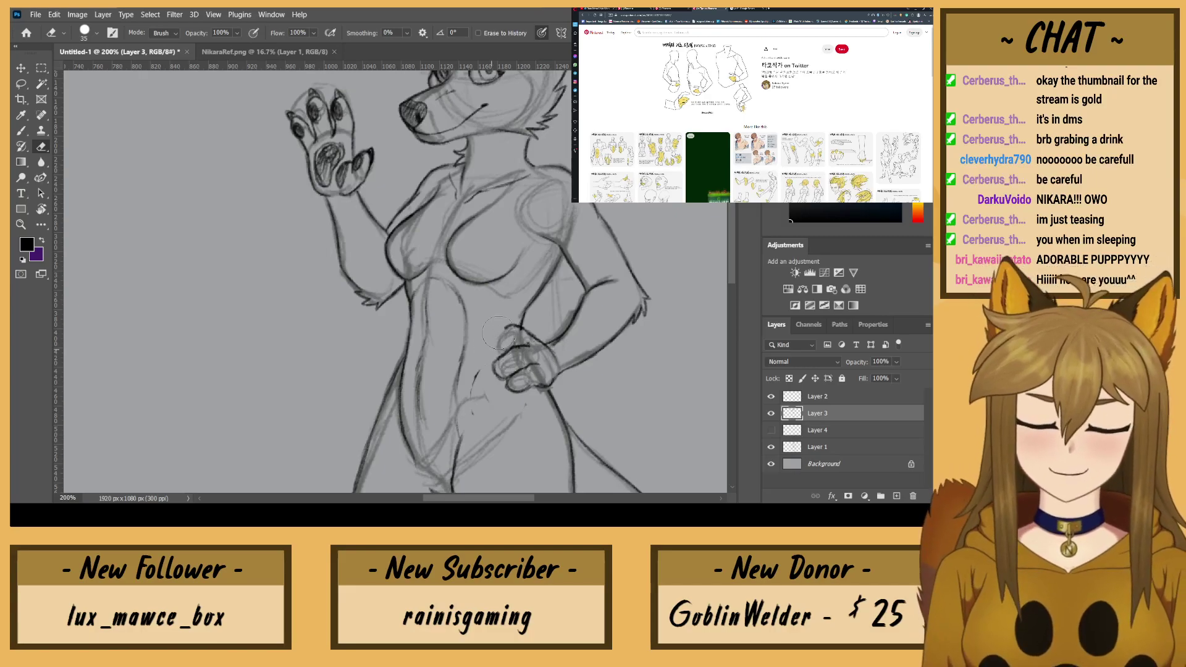
key("b")
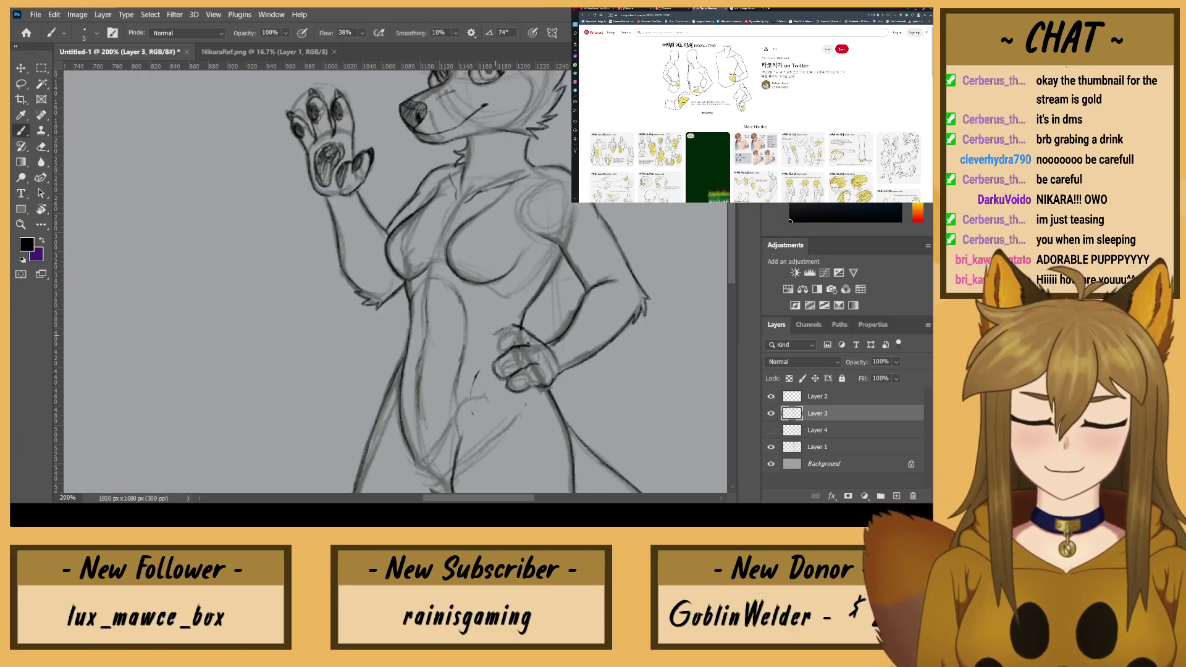
mouse_move(506, 349)
left_mouse_down()
mouse_move(487, 344)
mouse_move(519, 325)
mouse_move(488, 343)
mouse_move(509, 331)
left_mouse_up()
left_click_drag(544, 388, 555, 379)
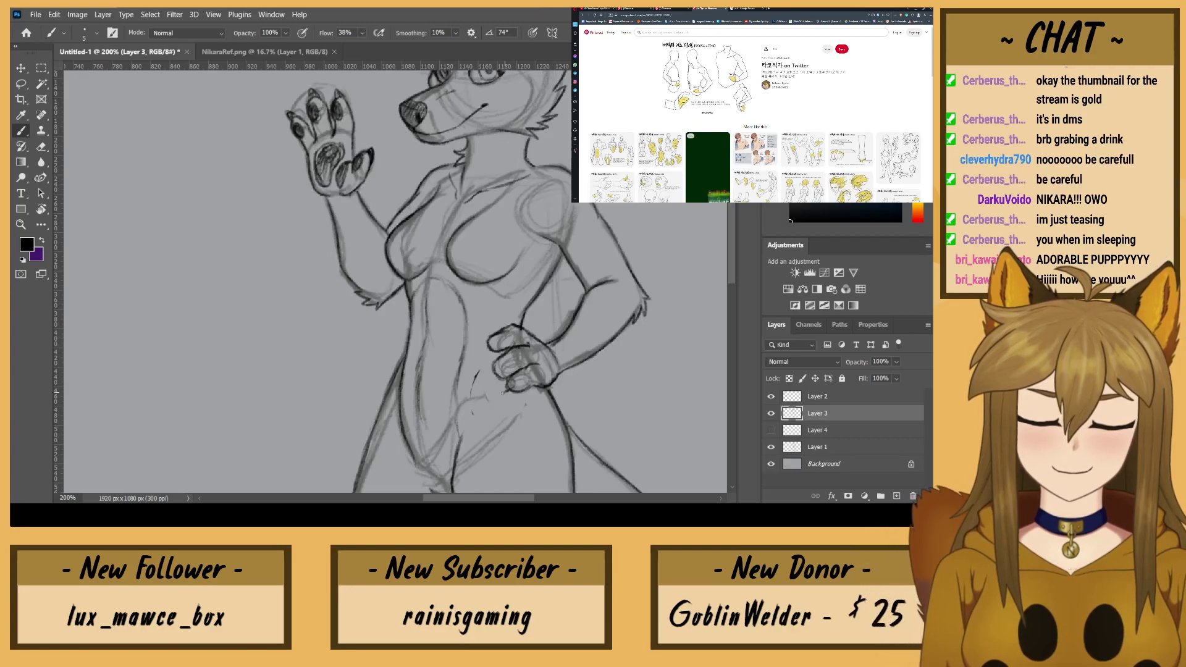
Step: Add pointed claws to the hip hand's fingertips and refine the lines of the lower fingers
mouse_move(502, 393)
left_mouse_down()
mouse_move(513, 382)
mouse_move(495, 364)
mouse_move(494, 376)
mouse_move(494, 344)
mouse_move(485, 346)
left_mouse_up()
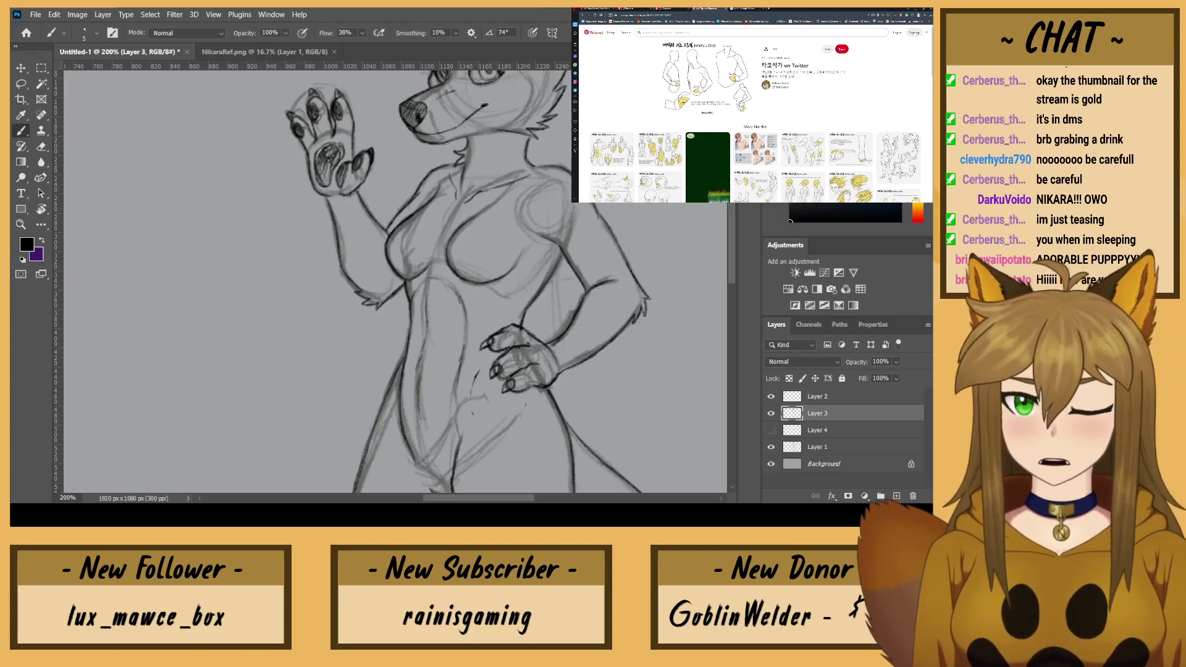
key("e")
key("b")
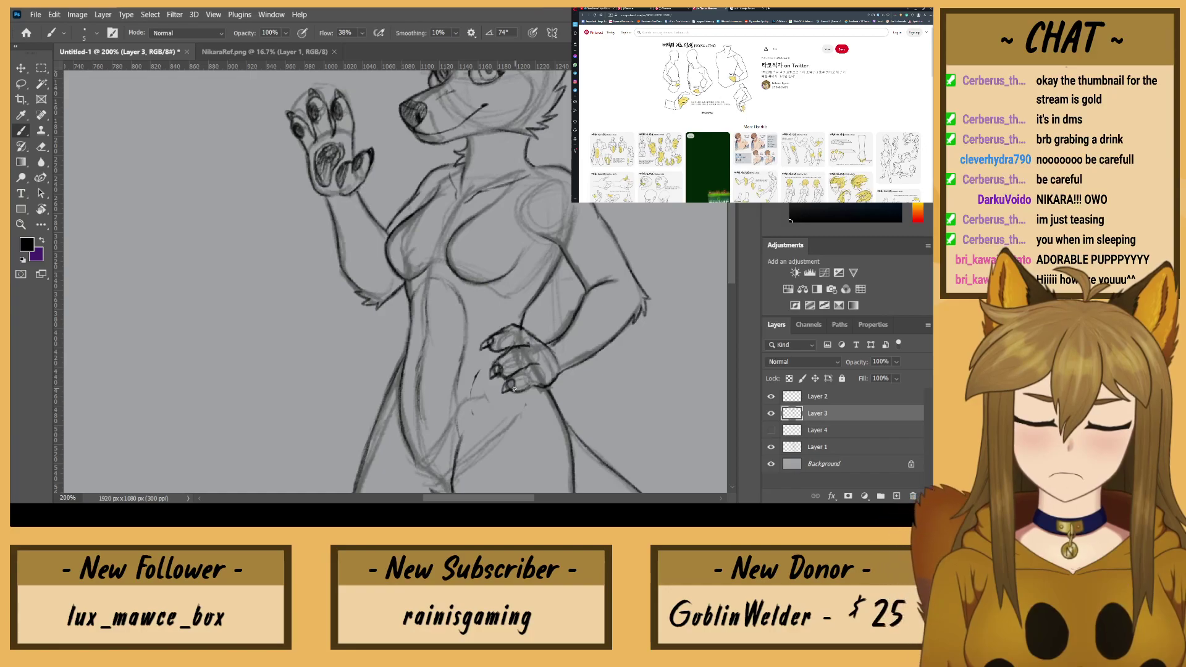
mouse_move(514, 391)
left_mouse_down()
mouse_move(534, 384)
mouse_move(524, 368)
left_mouse_up()
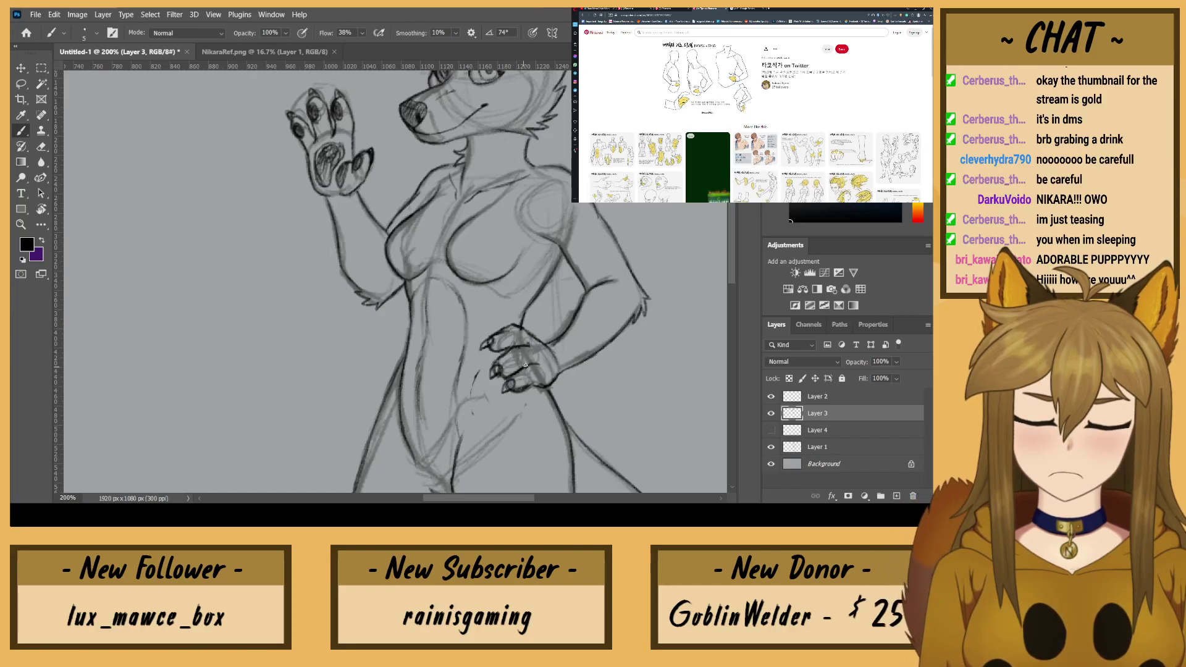
Step: Erase and redraw the contour over the uppermost finger's knuckle on the hip hand
key("e")
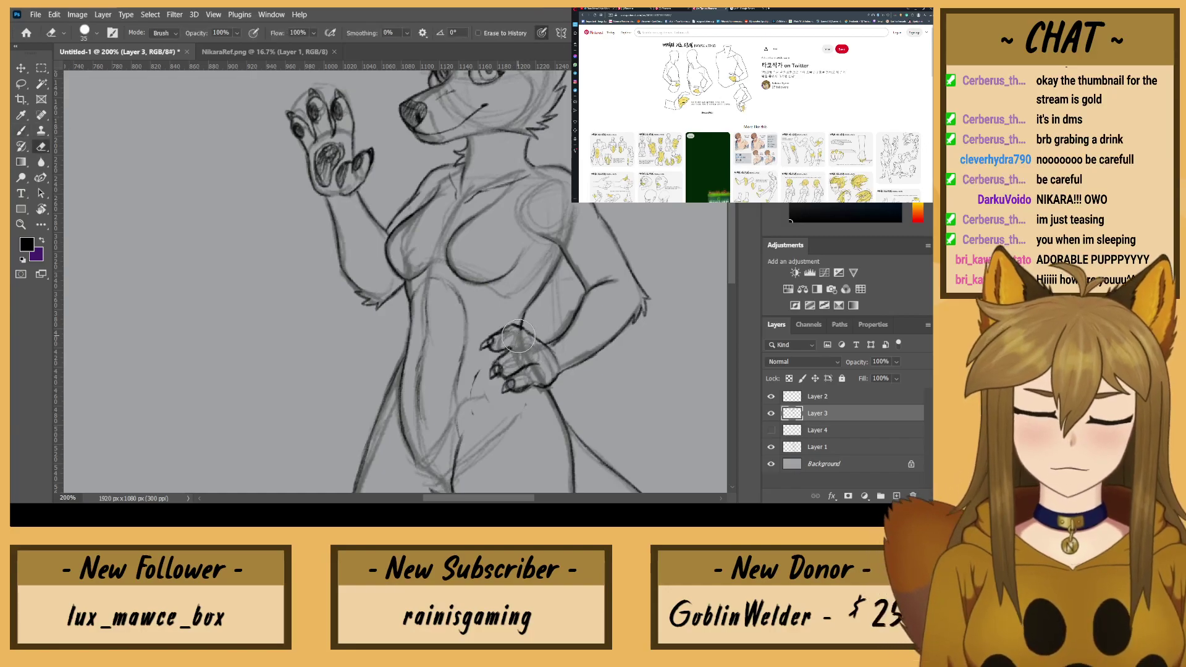
left_click_drag(498, 332, 506, 328)
left_click(23, 131)
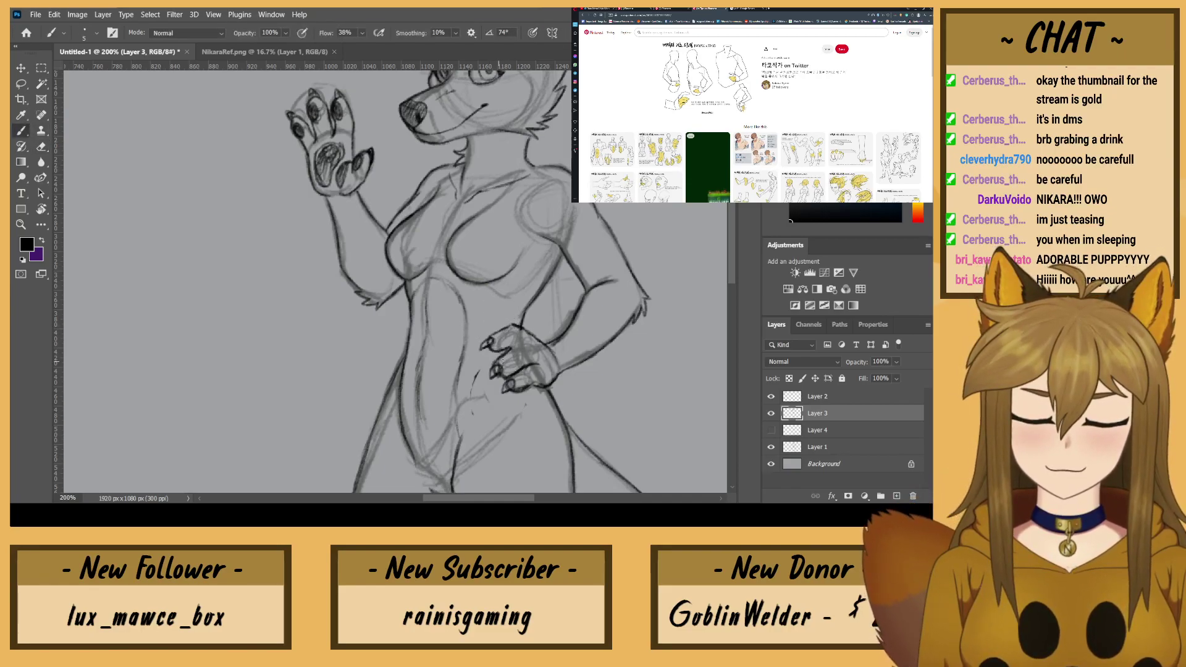
key("e")
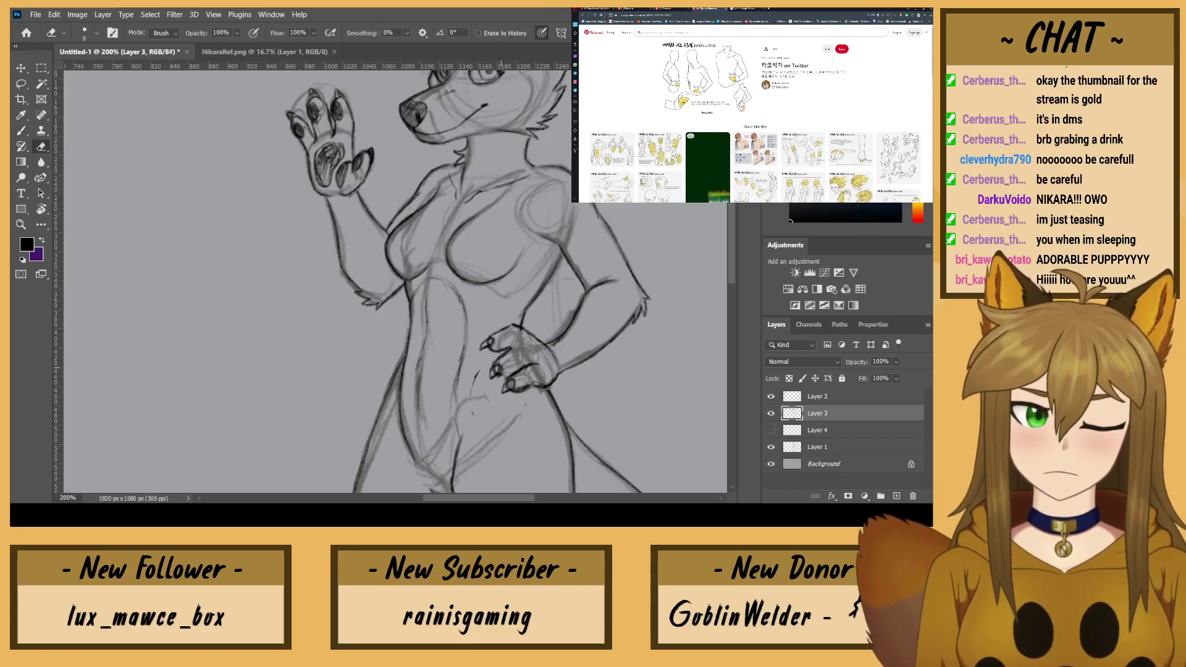
key("b")
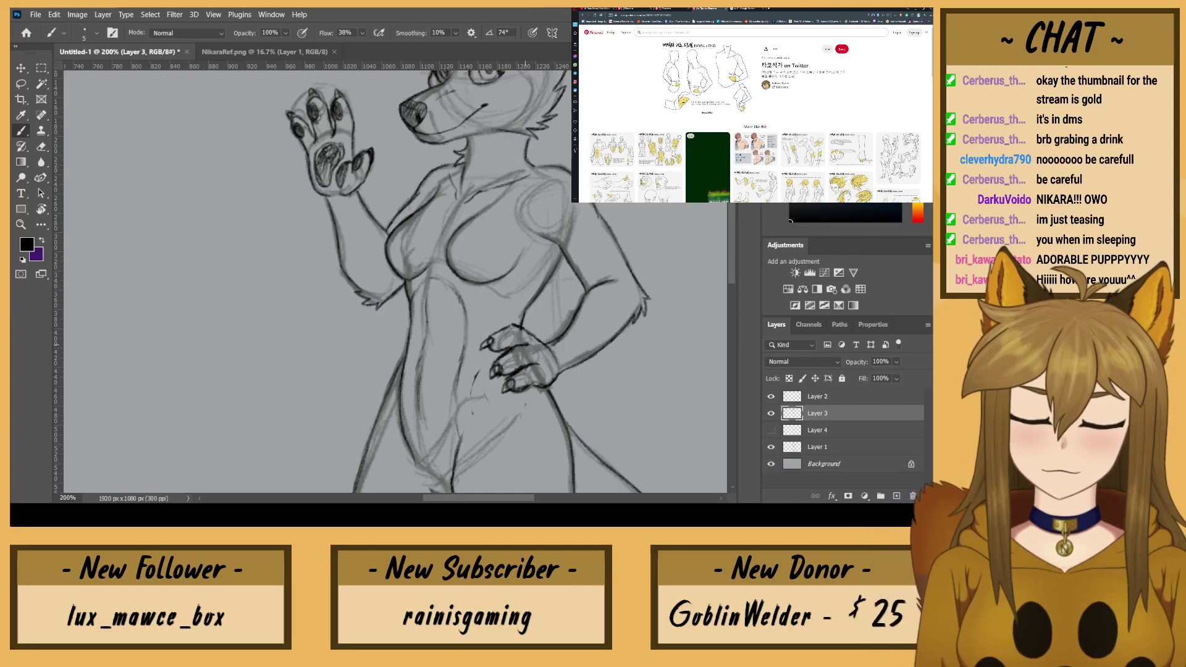
Step: Tidy the top of the hip hand, cleaning stray marks and redrawing the line from the uppermost finger toward the wrist
left_click(43, 147)
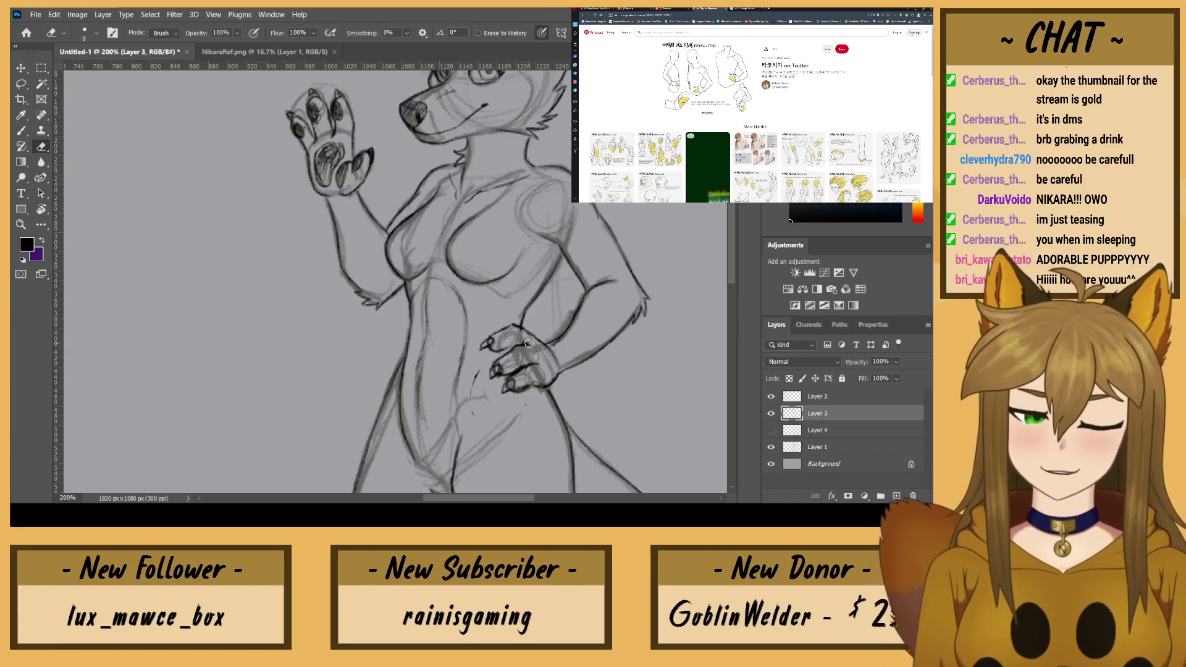
key("b")
mouse_move(491, 351)
left_mouse_down()
mouse_move(515, 323)
mouse_move(525, 335)
left_mouse_up()
key("e")
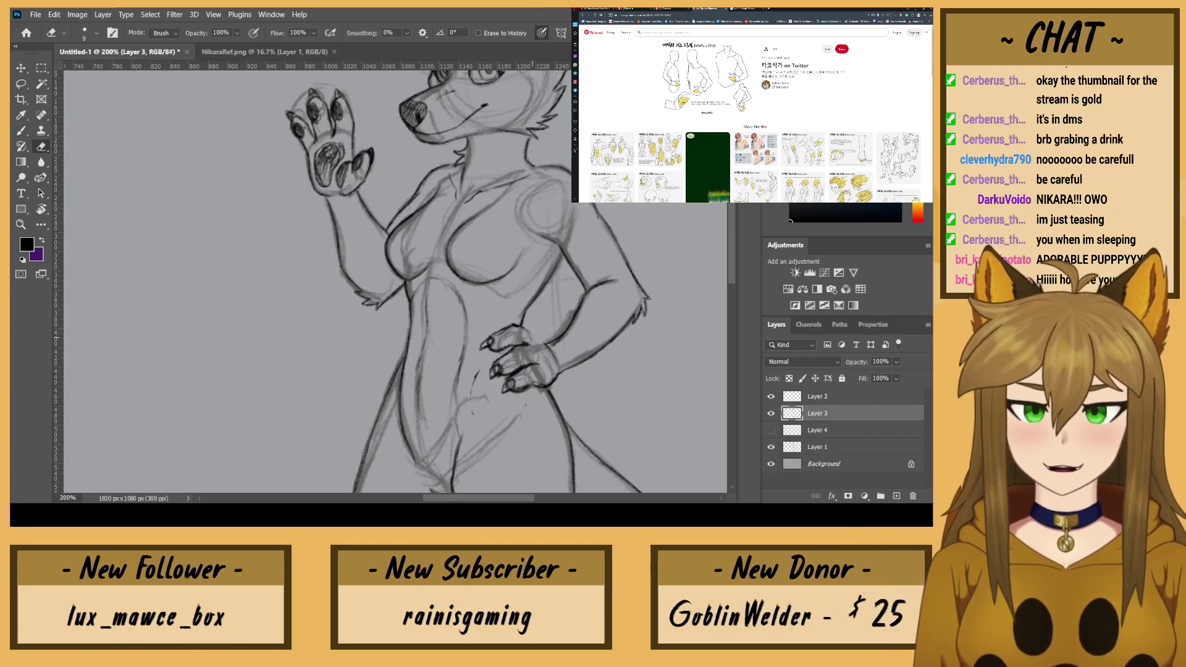
key("b")
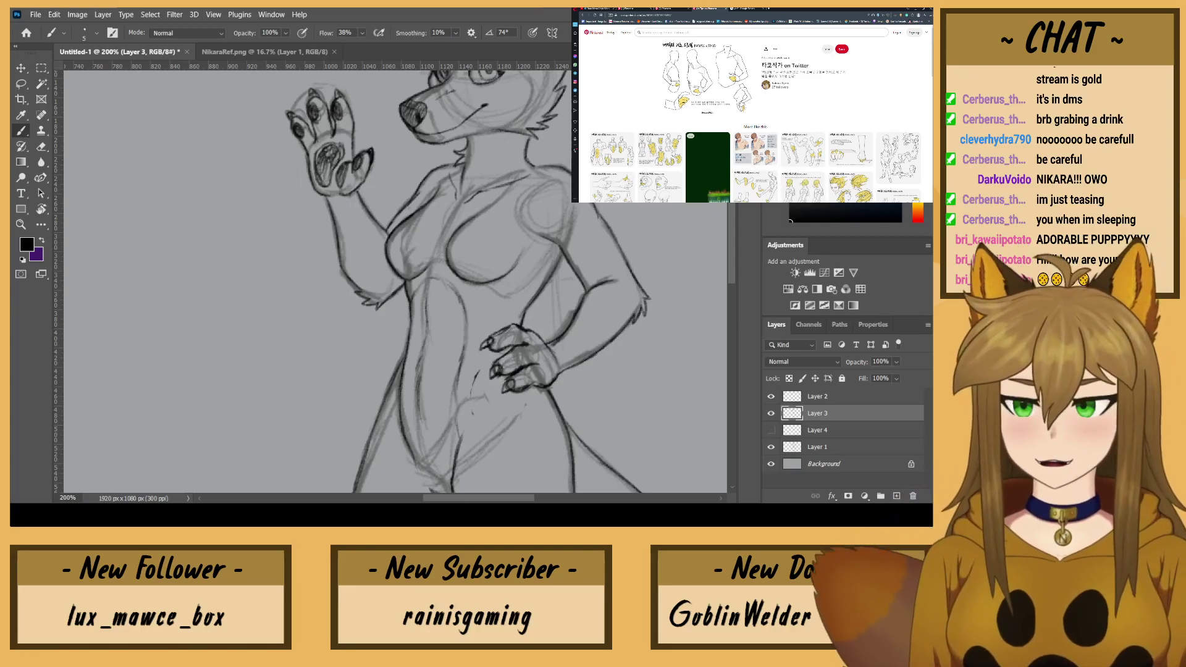
key("e")
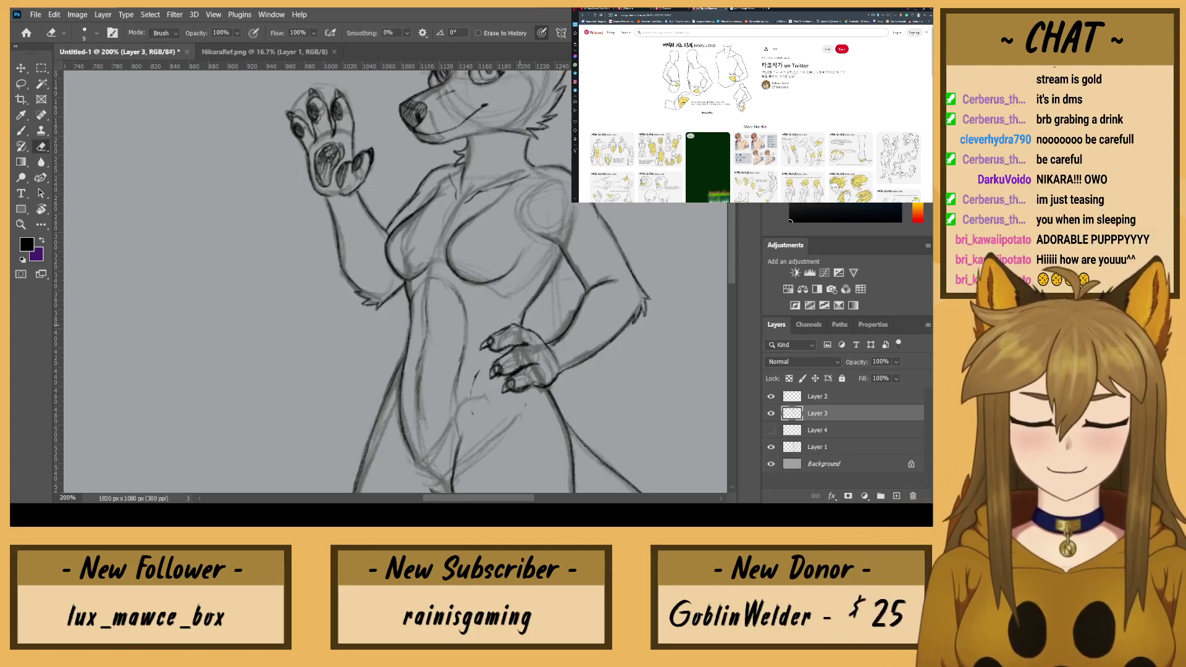
key("b")
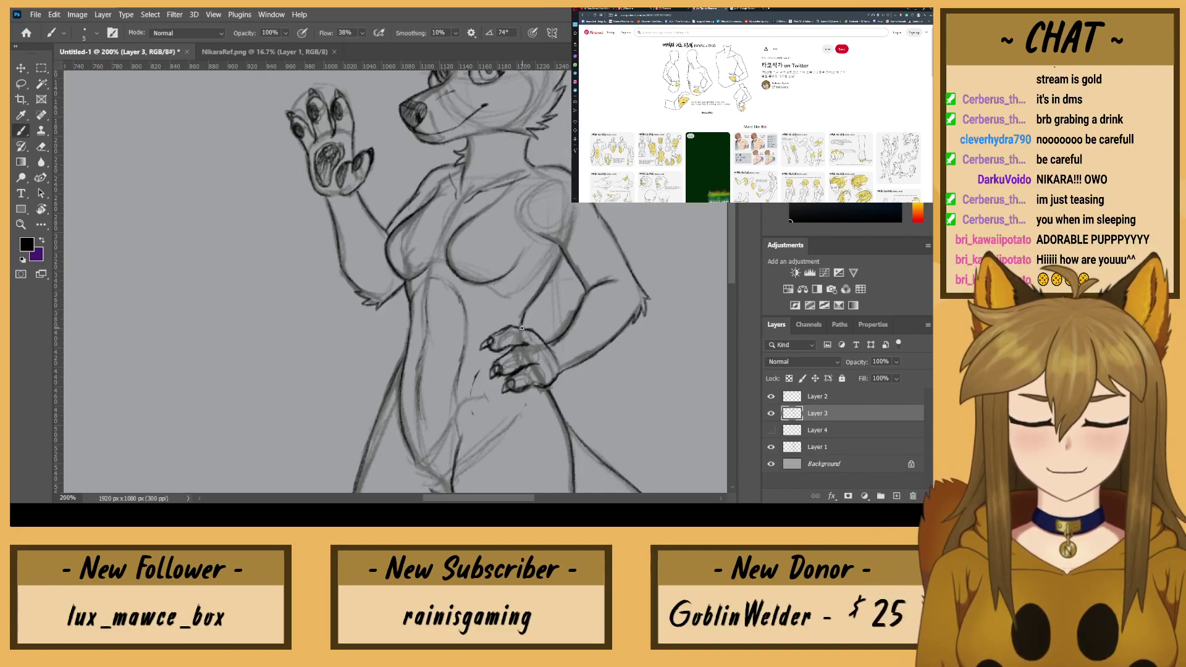
Step: Extend the waist line down to the hip hand, shade the claws dark, and tidy the hand's outer edge
left_click_drag(522, 329, 525, 313)
mouse_move(483, 346)
left_mouse_down()
mouse_move(492, 341)
mouse_move(505, 389)
left_mouse_up()
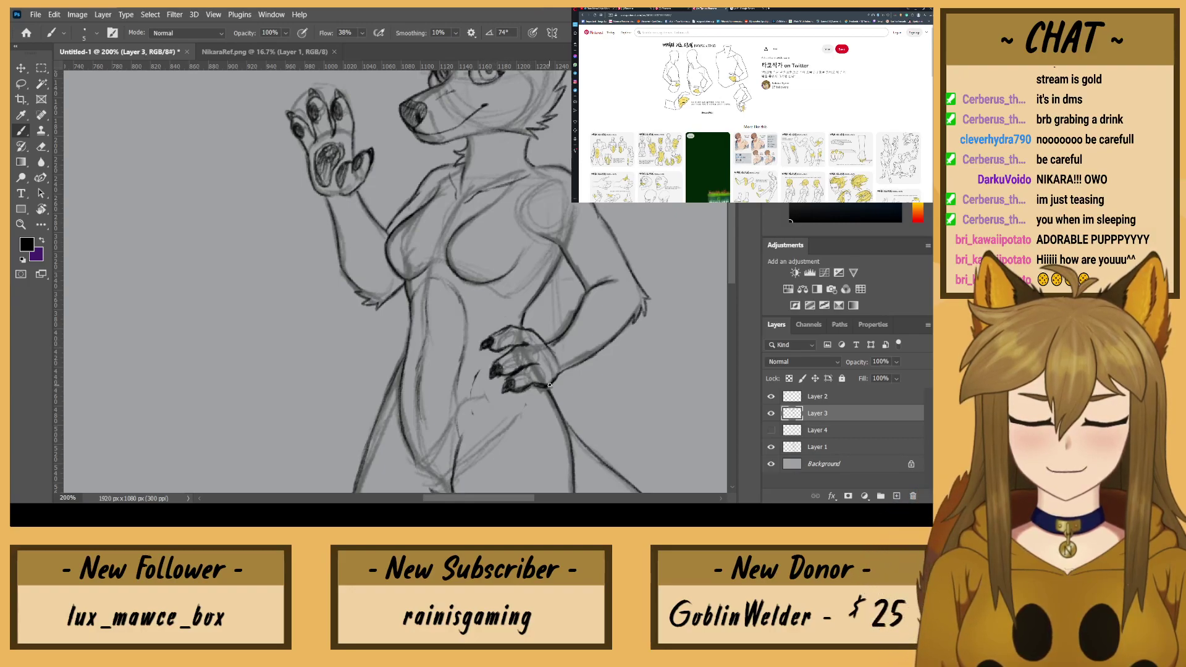
key("e")
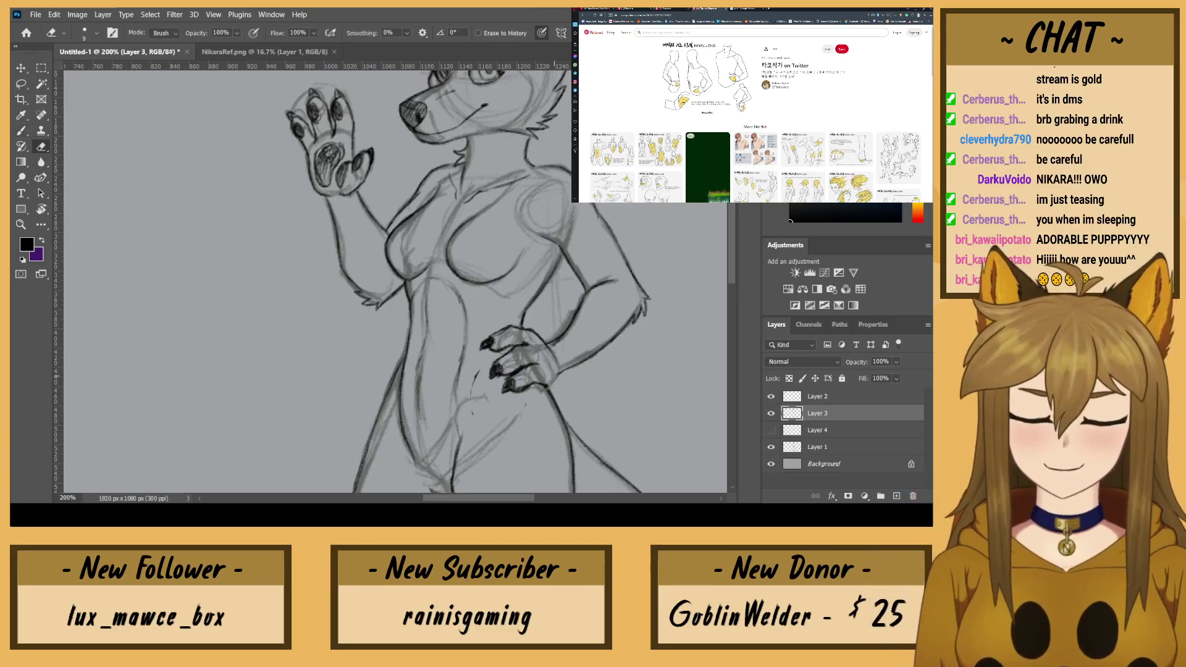
left_click(21, 131)
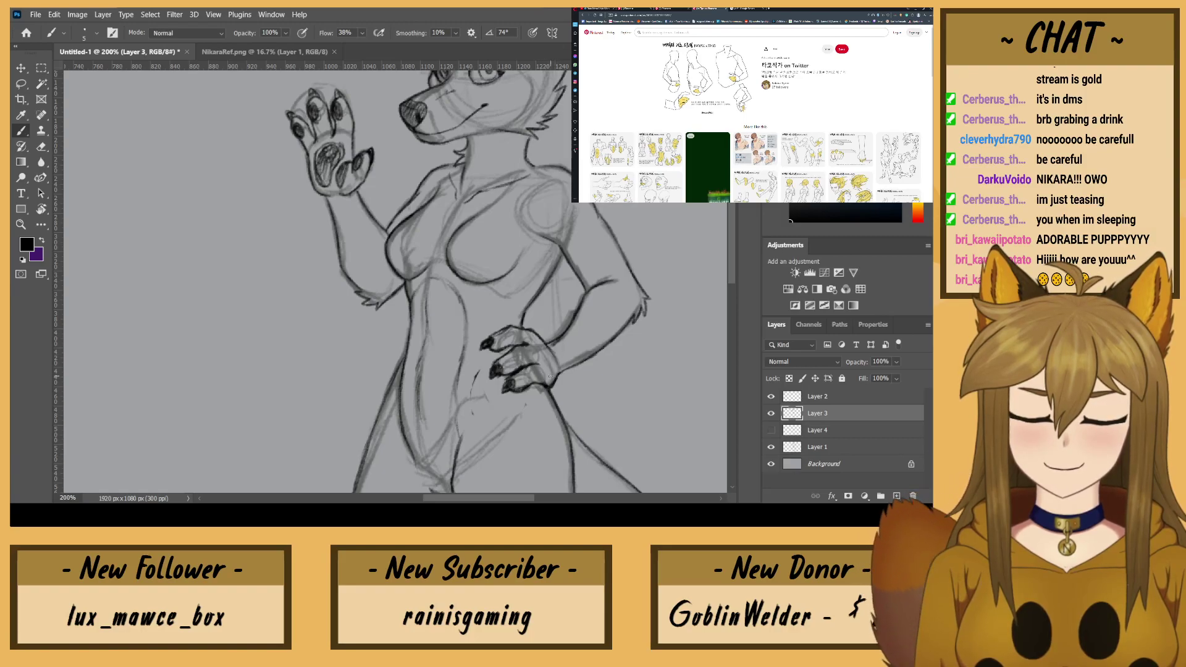
Step: Touch up the outer edge of the hip hand near the wrist and hide the Layer 1 sketch
key("e")
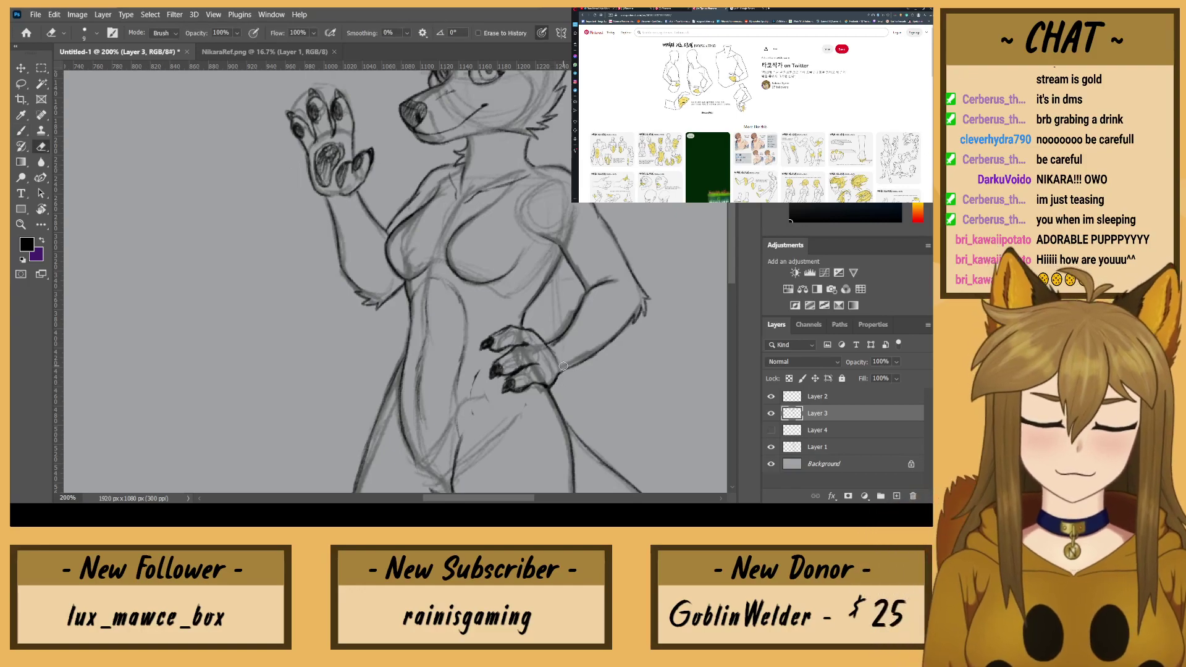
key("s")
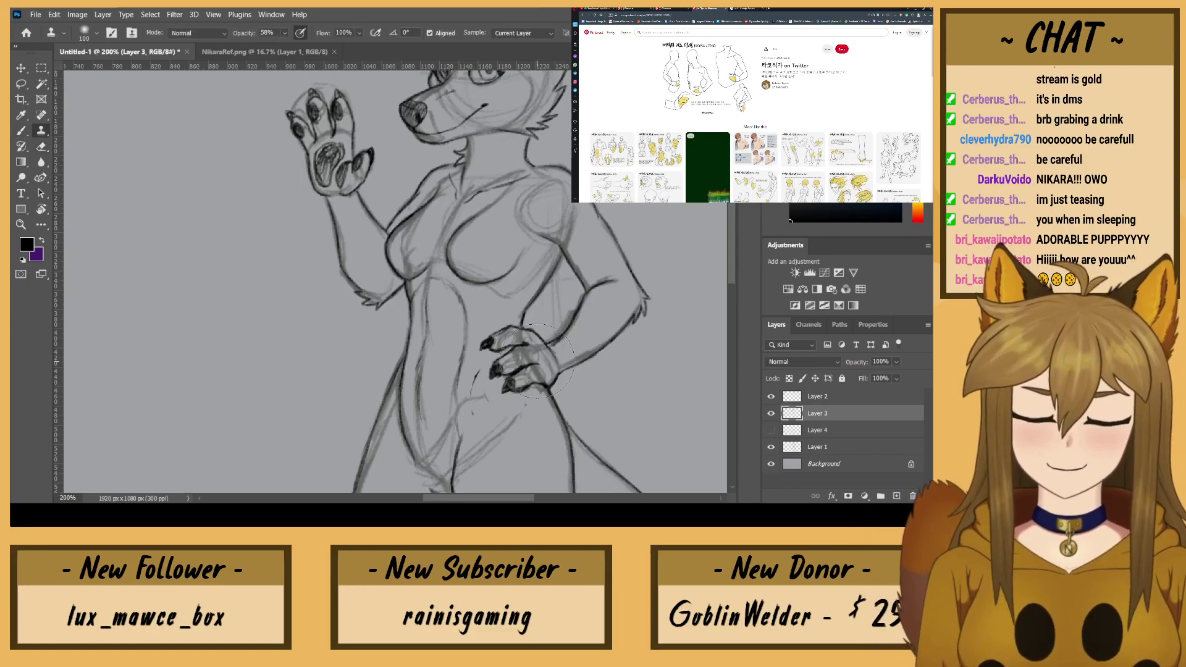
key("b")
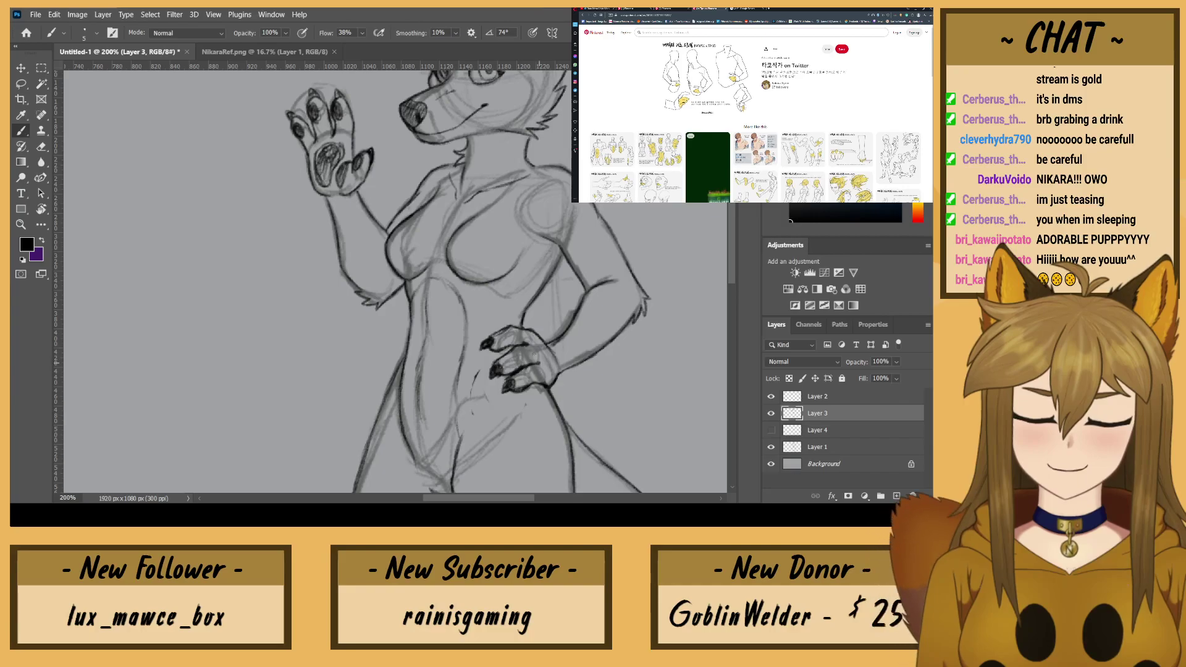
key("ctrl+minus")
key("ctrl+minus")
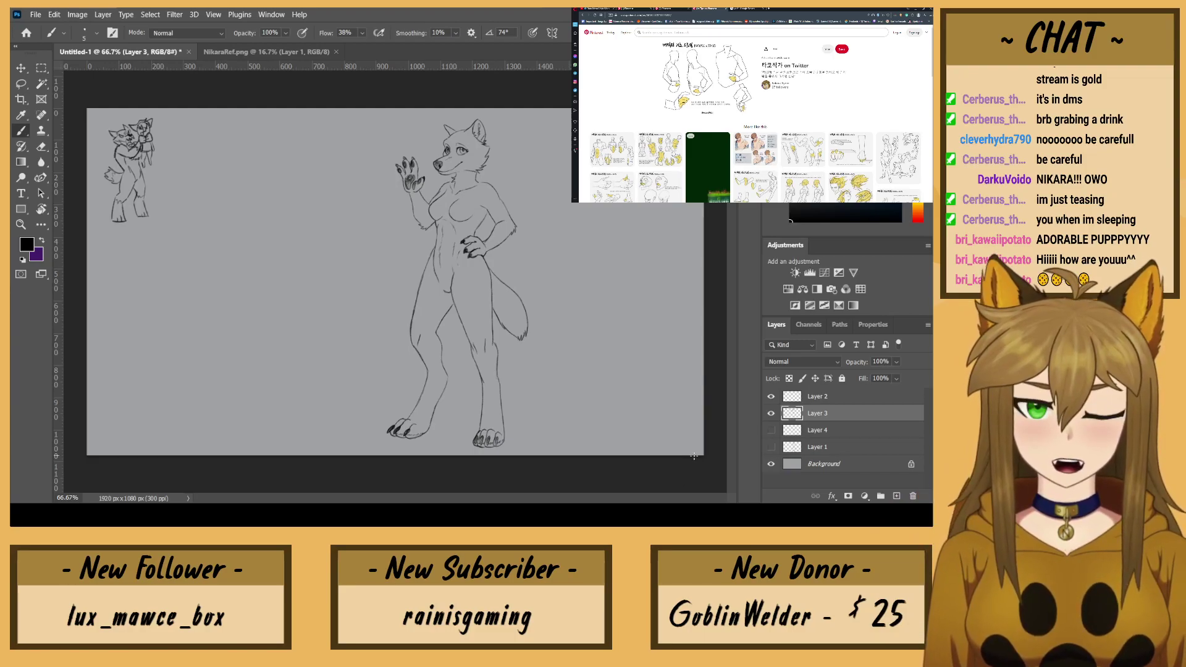
Step: Erase and redraw the waist line where it meets the top of the hip hand, and tidy the lines around the hand
key("ctrl+plus")
key("ctrl+plus")
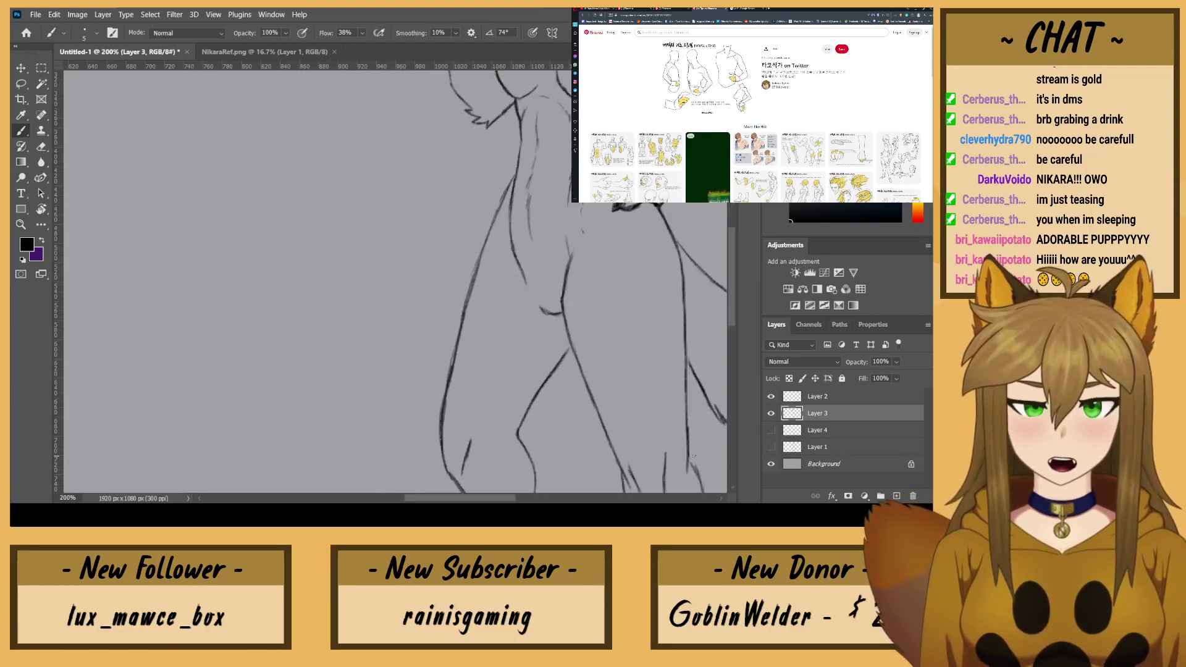
key("e")
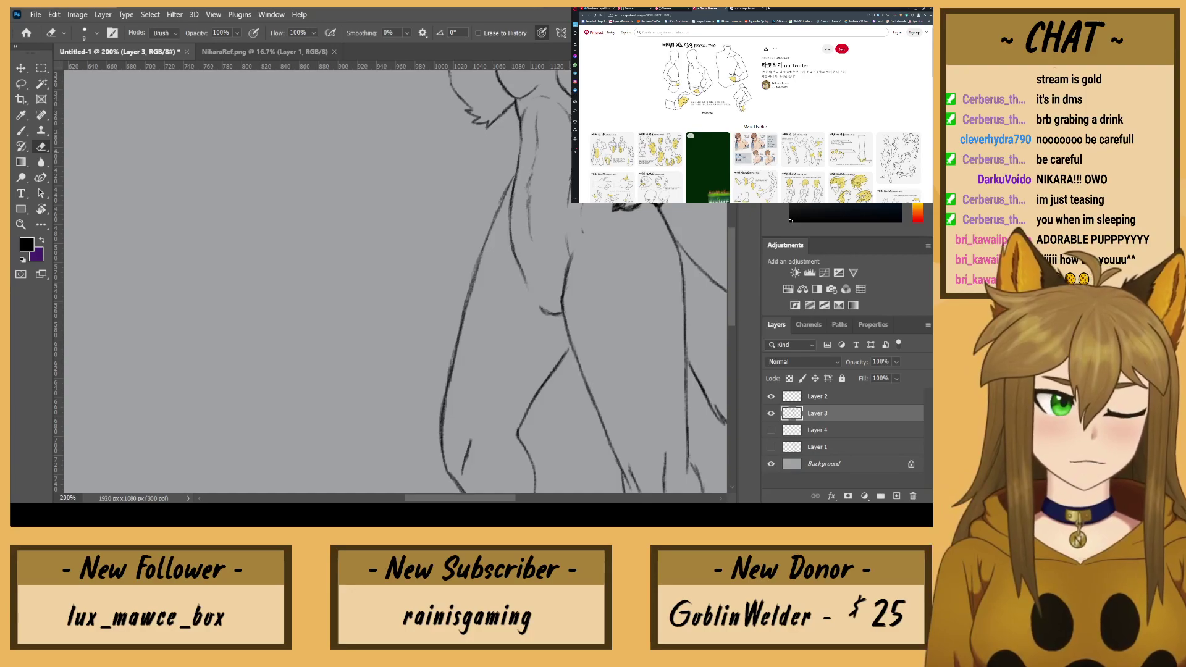
key("b")
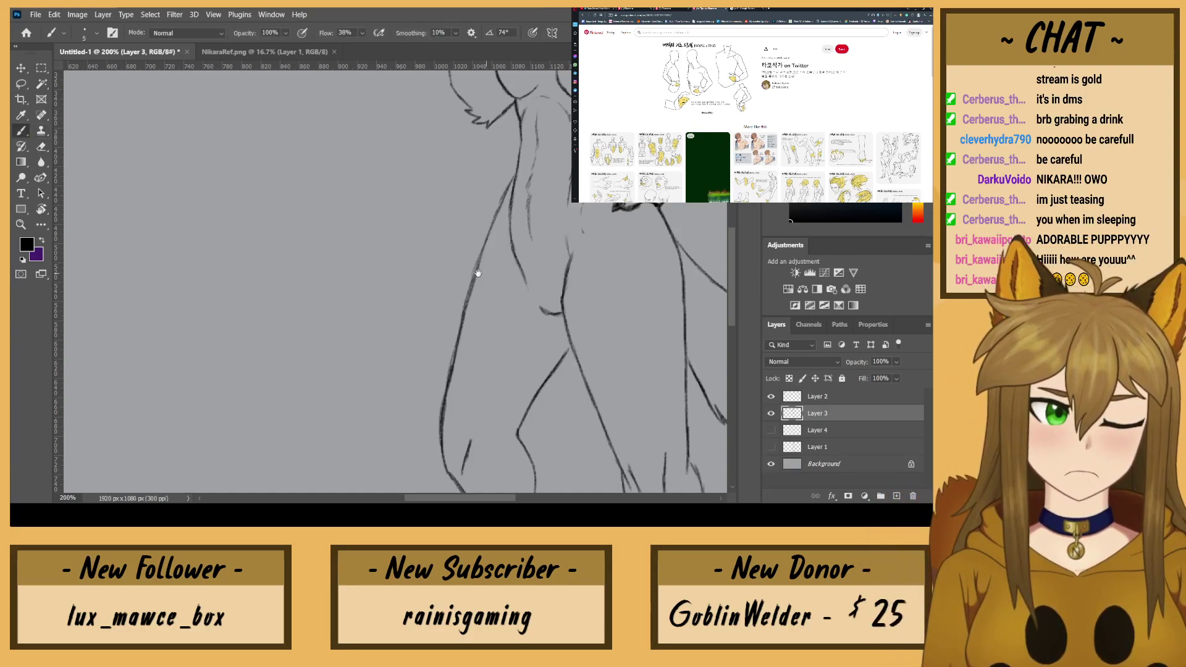
left_click_drag(478, 273, 304, 427)
key("e")
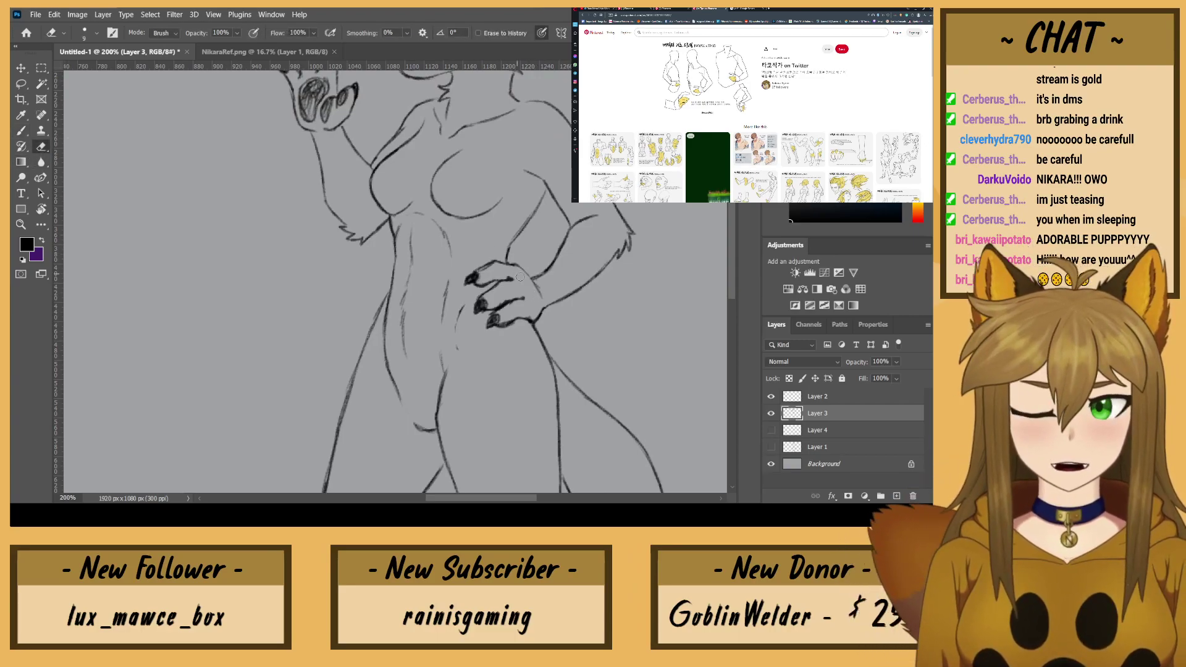
key("b")
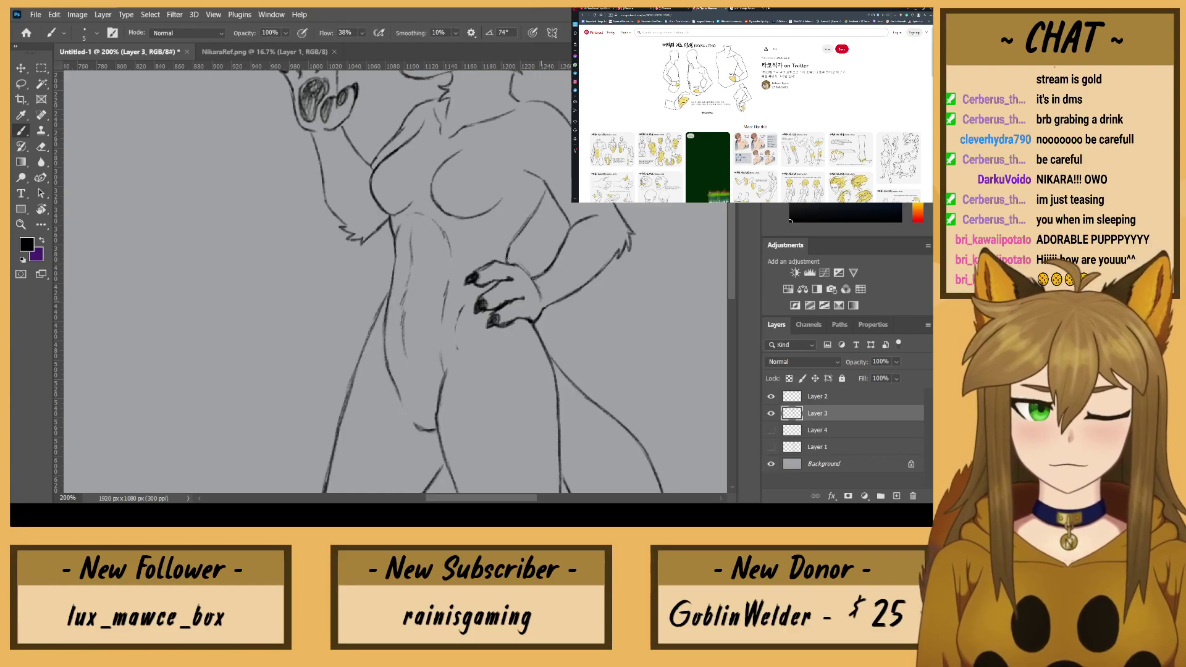
key("e")
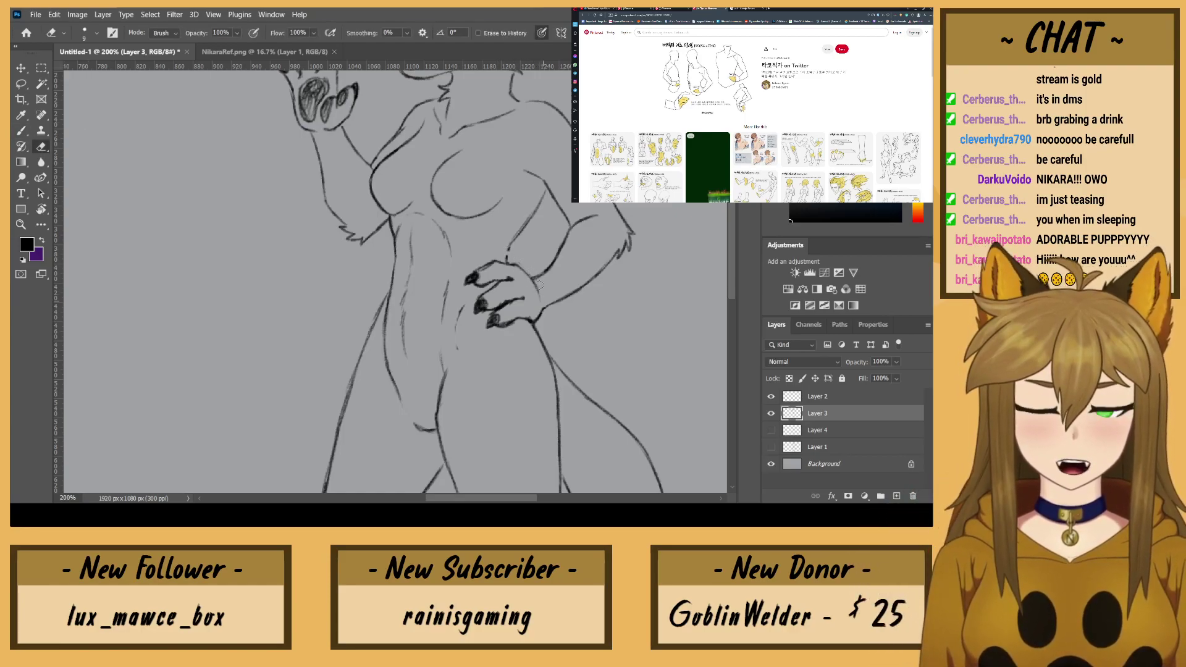
left_click(30, 128)
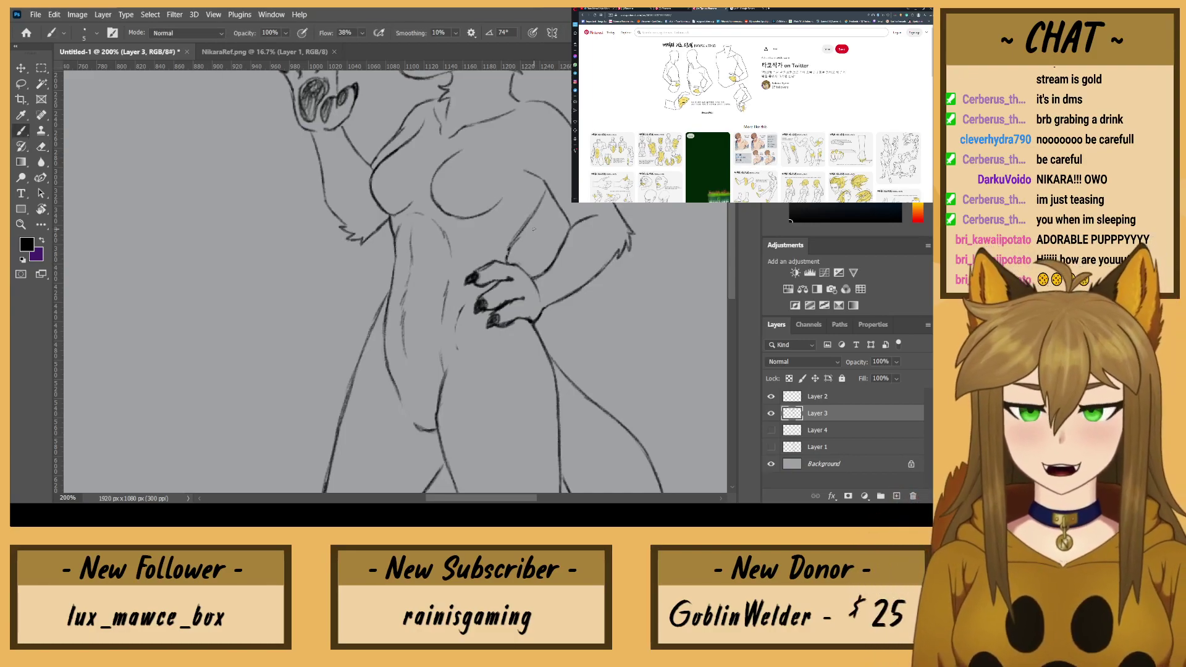
left_click(41, 146)
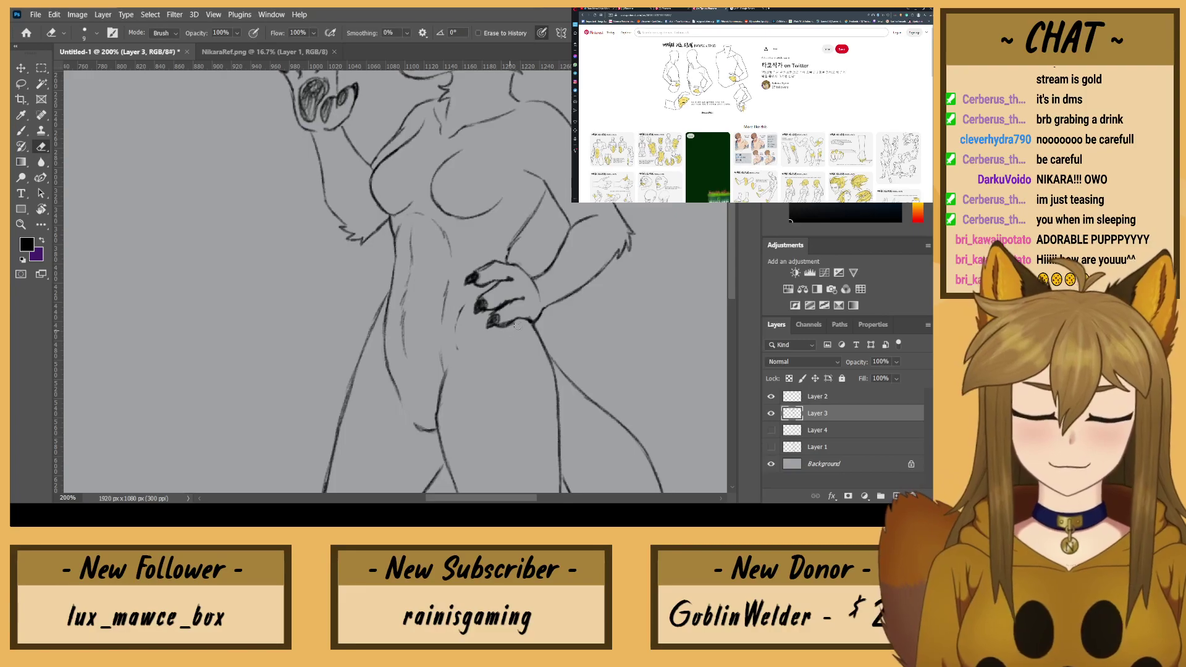
Step: Touch up the upper chest with the Layer 1 sketch shown as a guide, hide it again, and add contour lines on the neck
left_click_drag(362, 182, 314, 375)
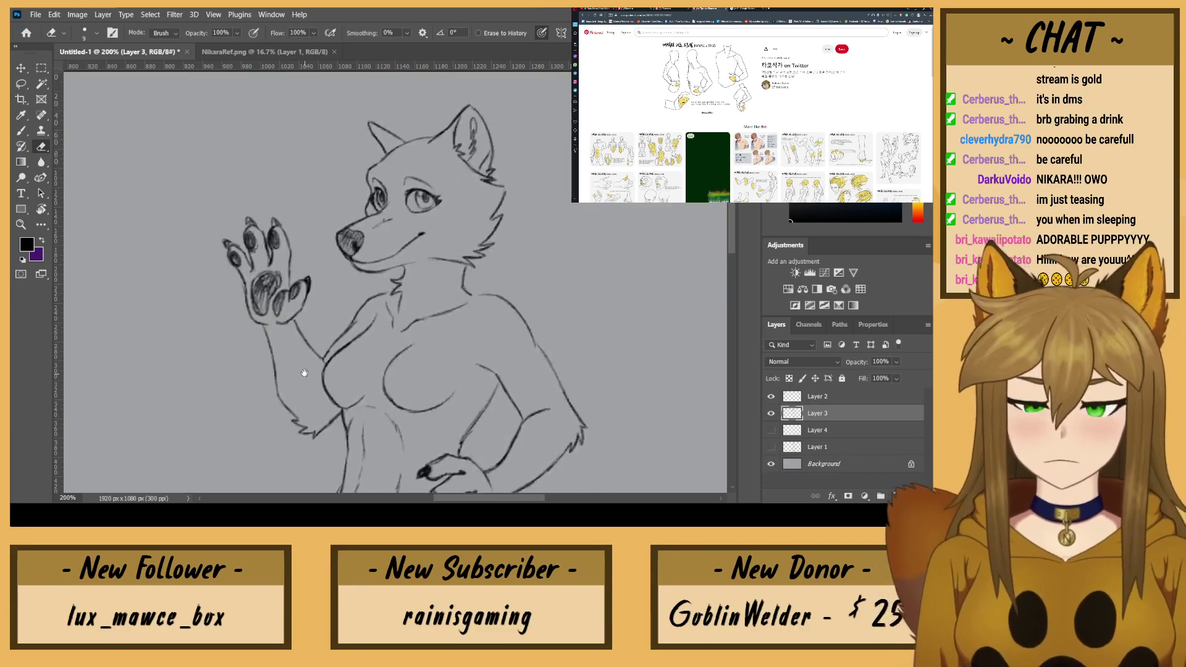
left_click(21, 131)
left_click(771, 446)
left_click_drag(407, 346, 429, 333)
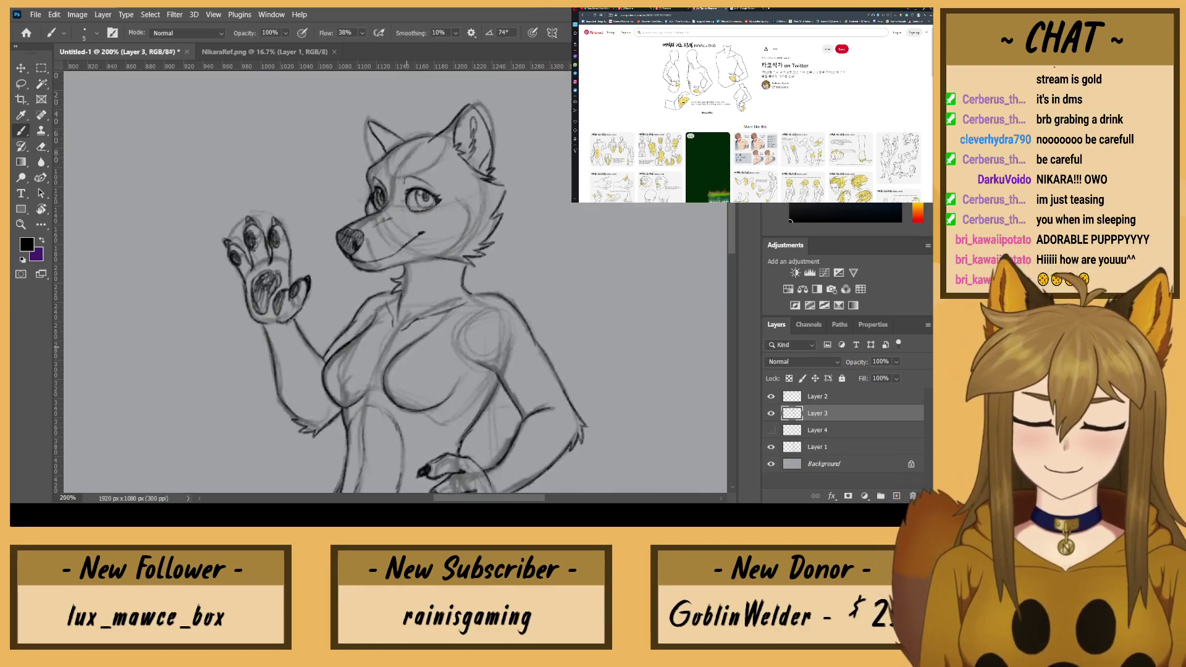
left_click(771, 446)
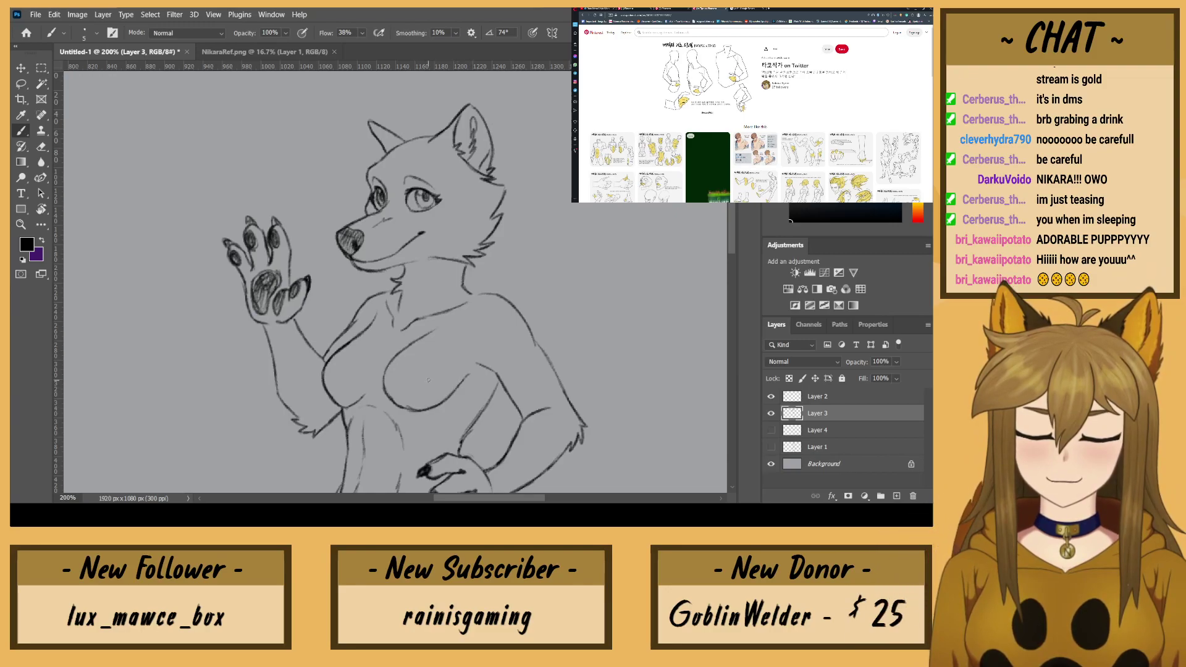
left_click(45, 147)
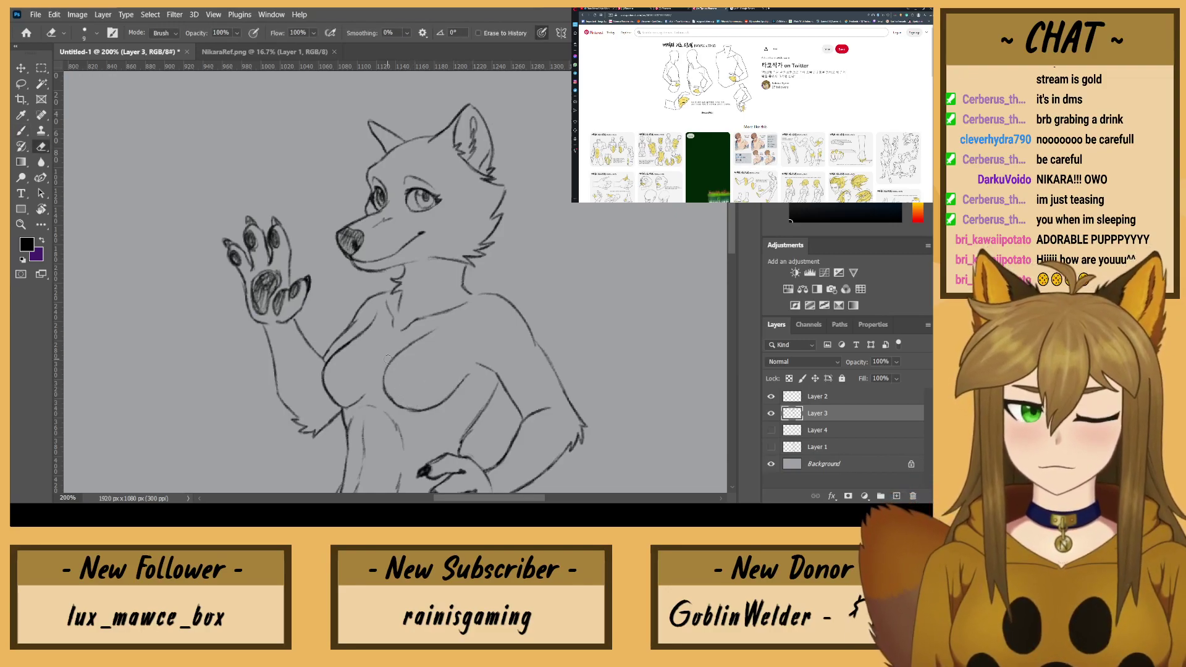
left_click(22, 131)
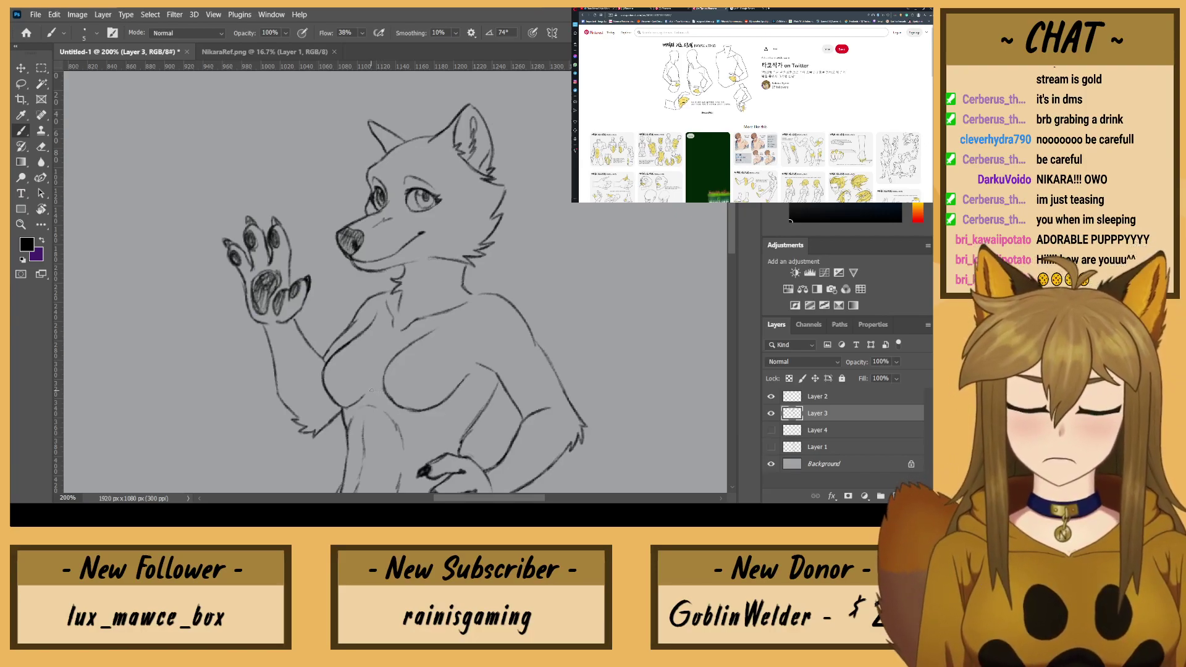
left_click_drag(441, 308, 446, 264)
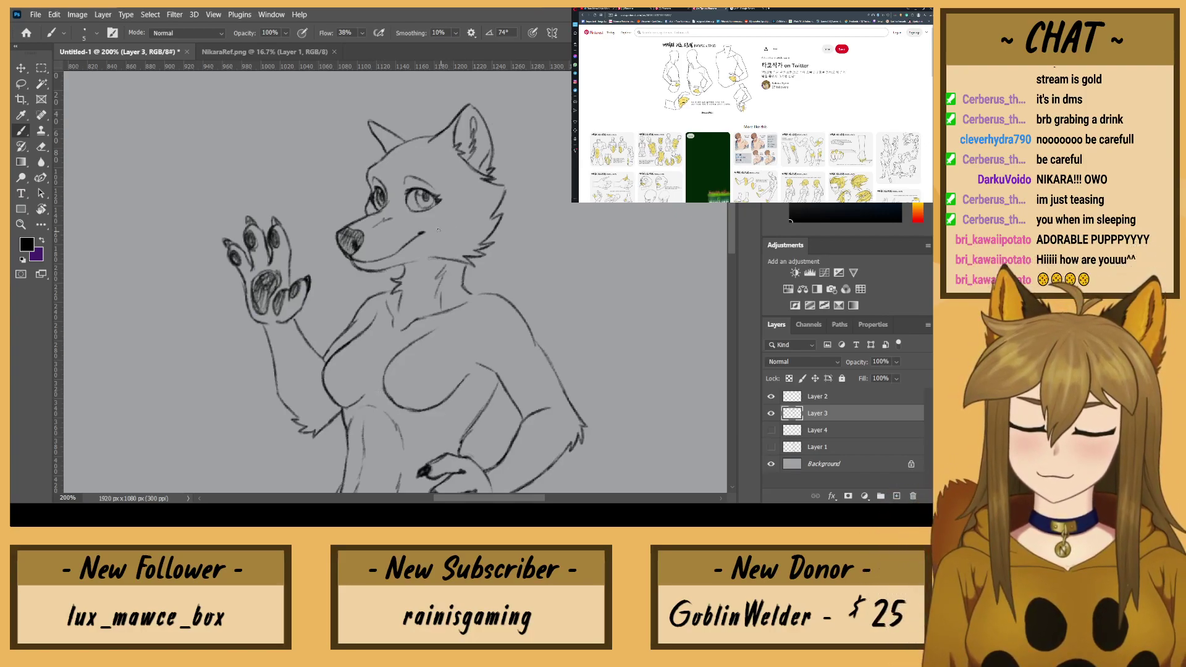
left_click_drag(460, 204, 442, 222)
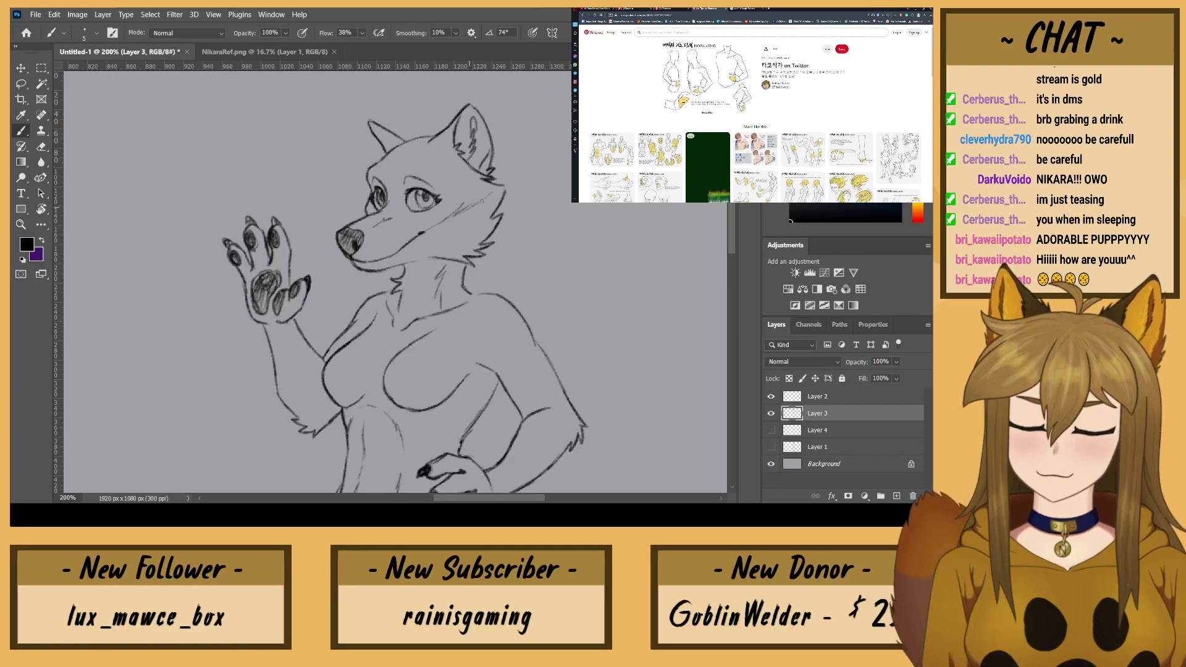
left_click_drag(494, 192, 475, 222)
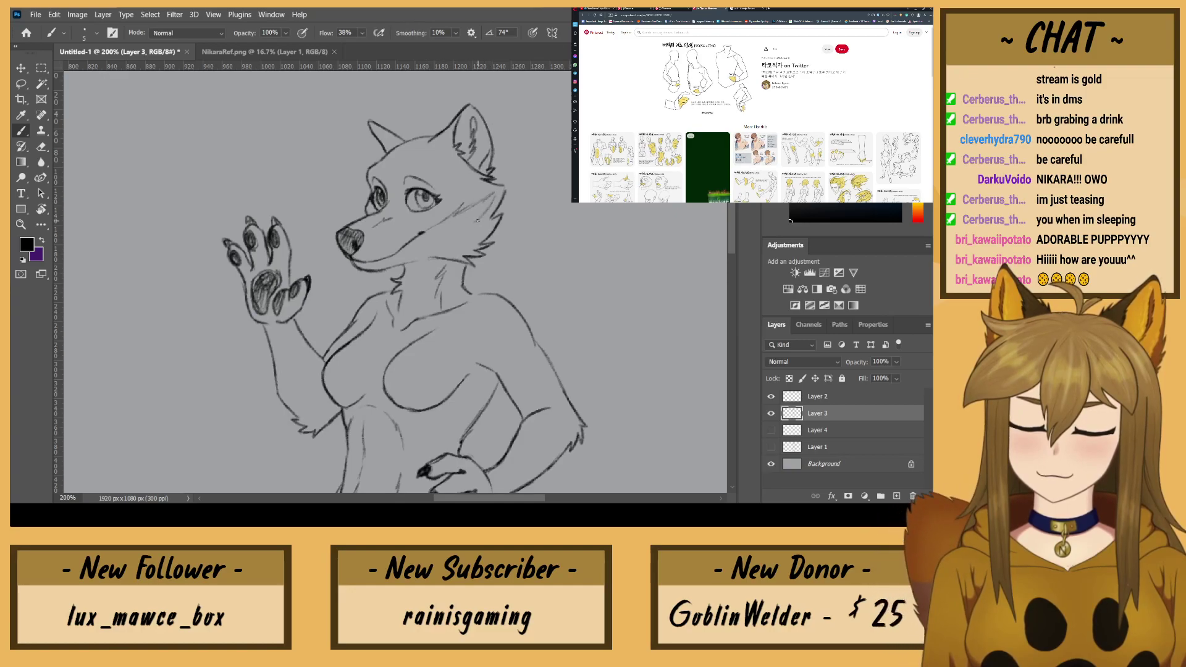
key("ctrl+z")
key("ctrl+z")
Step: Draw a fur marking line from the back of the cheek toward the mouth and add short fur strokes at the ear base
left_click_drag(496, 193, 440, 221)
left_click_drag(459, 159, 429, 141)
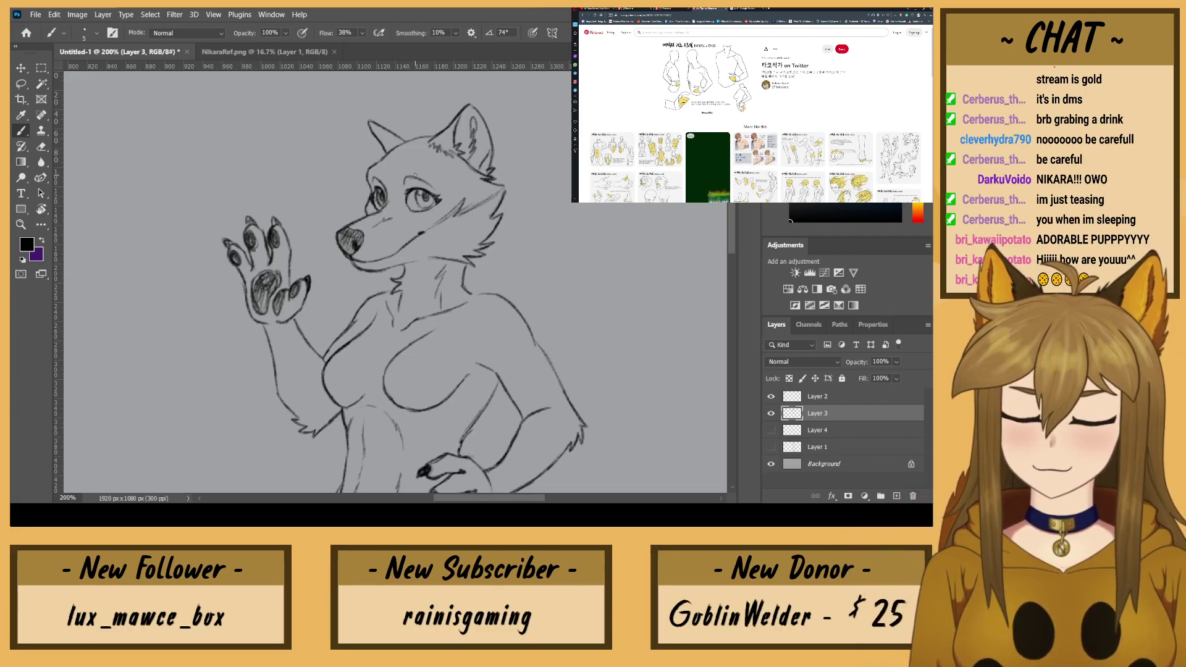
Step: Draw the edges of the belly fur marking along both sides of the abdomen down to the crotch
left_click_drag(382, 359, 421, 278)
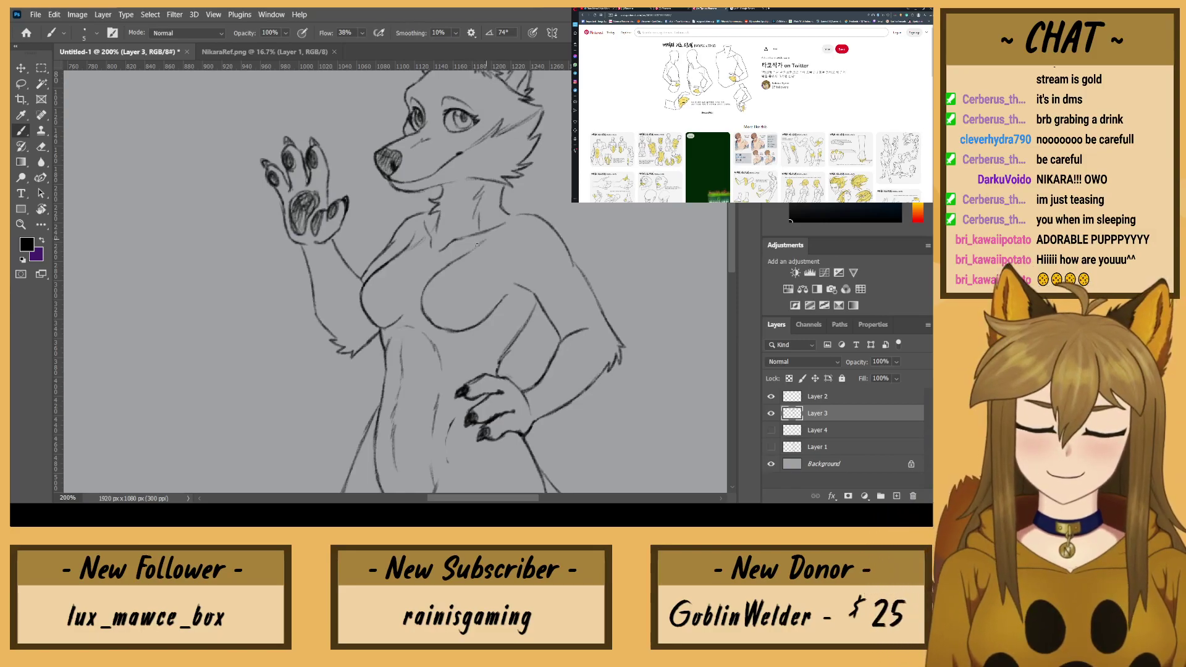
scroll(494, 237, "down", 5)
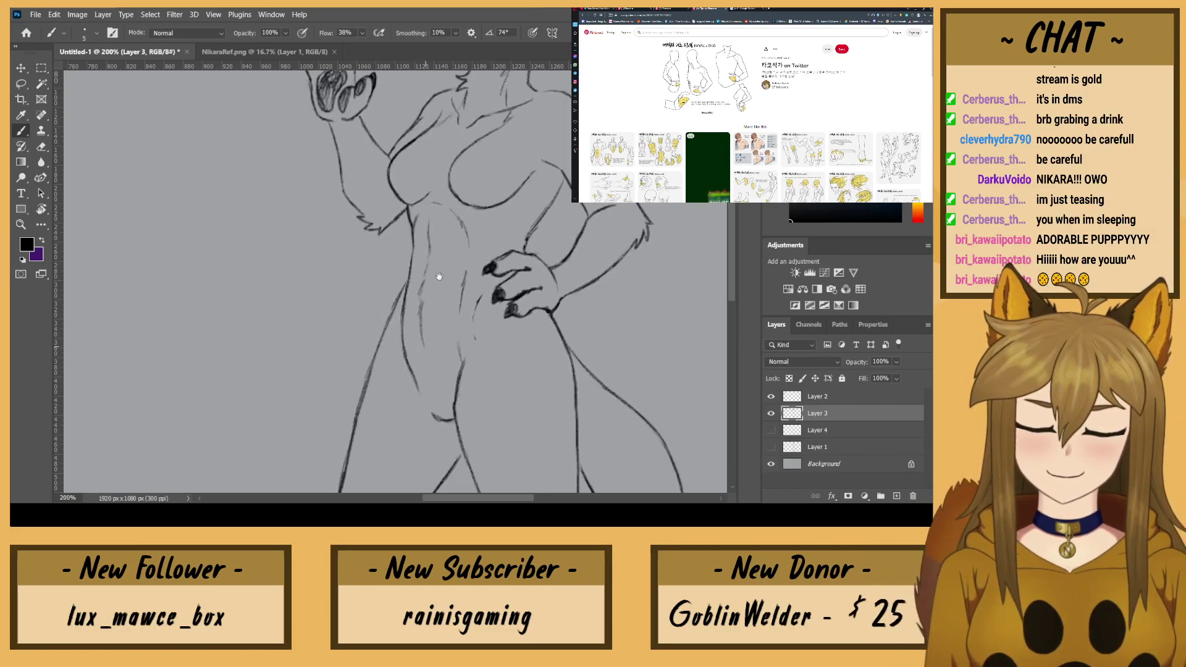
mouse_move(471, 344)
left_mouse_down()
mouse_move(465, 360)
mouse_move(481, 207)
left_mouse_up()
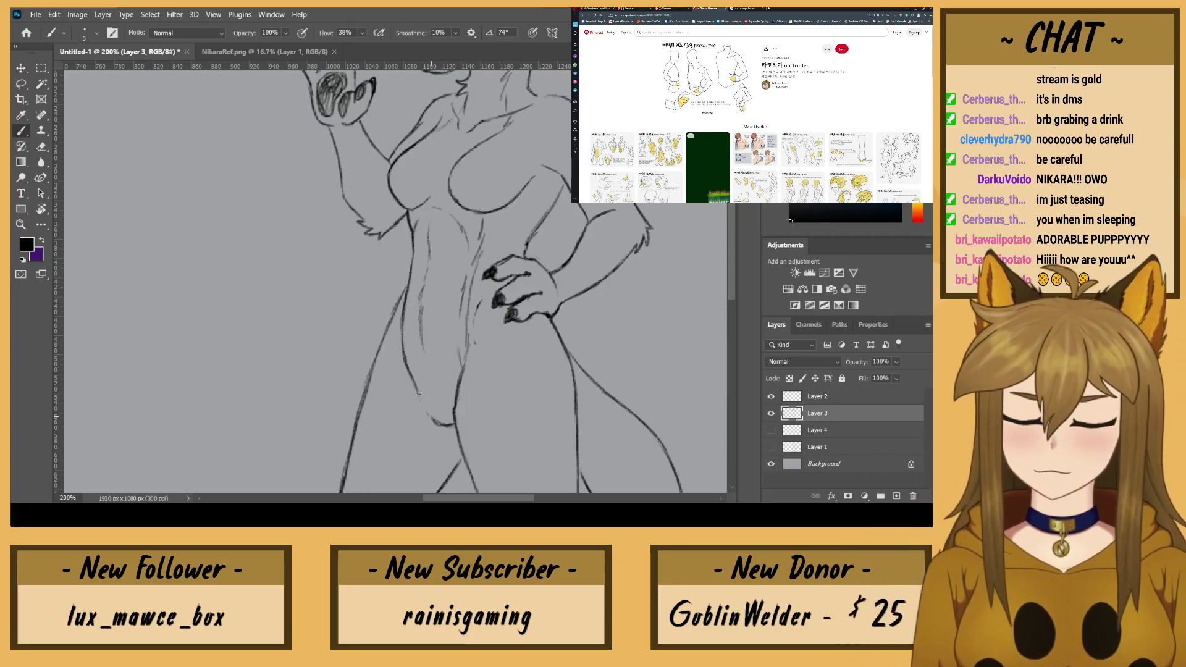
left_click_drag(419, 393, 429, 412)
Step: Draw the curved edge of the fur marking across the chest, continuing the belly marking upward
scroll(418, 375, "up", 5)
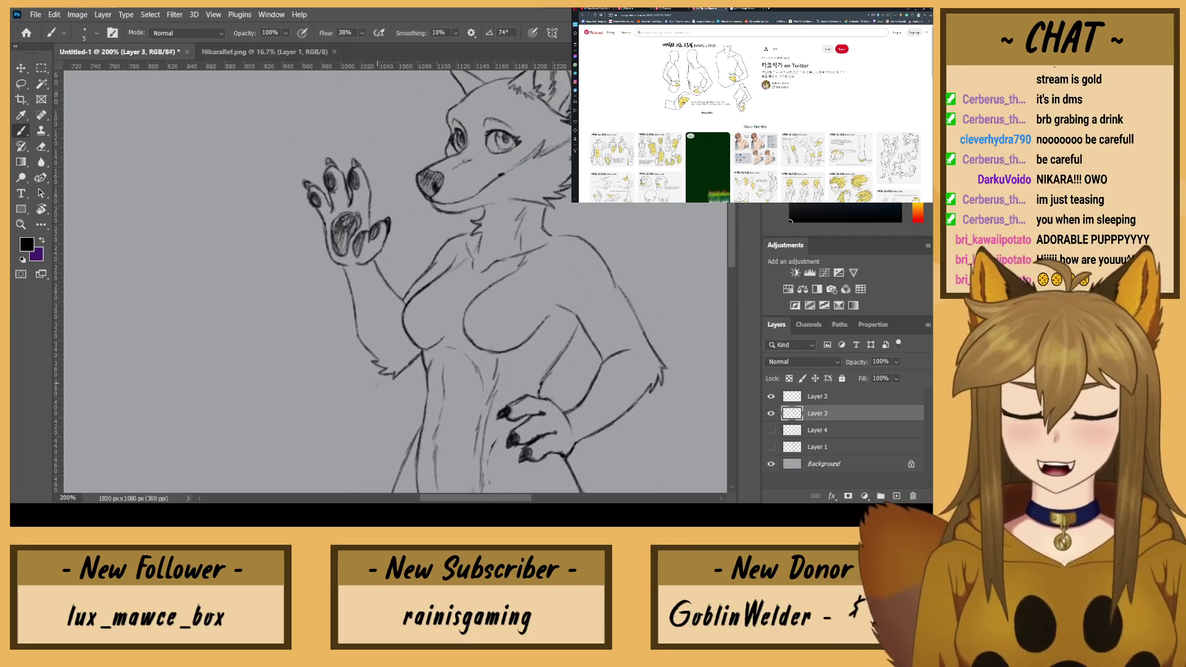
mouse_move(453, 268)
left_mouse_down()
mouse_move(440, 278)
mouse_move(454, 273)
left_mouse_up()
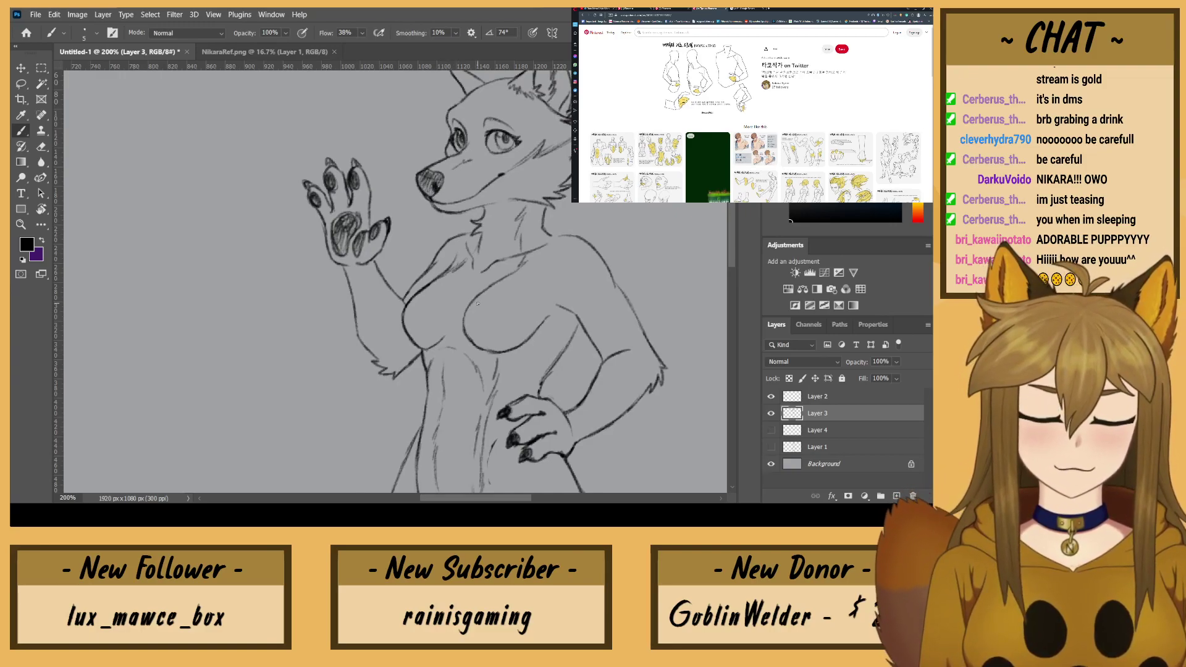
mouse_move(477, 330)
left_mouse_down()
mouse_move(479, 338)
mouse_move(496, 287)
left_mouse_up()
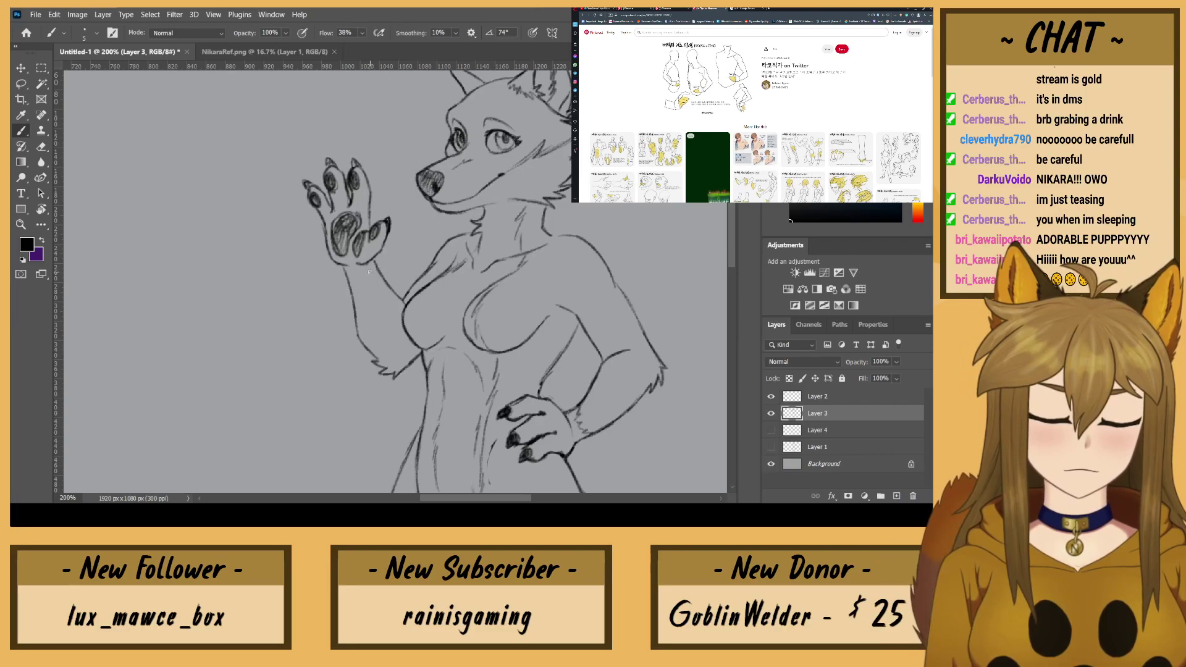
Step: Draw jagged fur marking lines across the raised wrist and the hip hand's wrist, erasing and redrawing the latter
left_click_drag(376, 269, 346, 279)
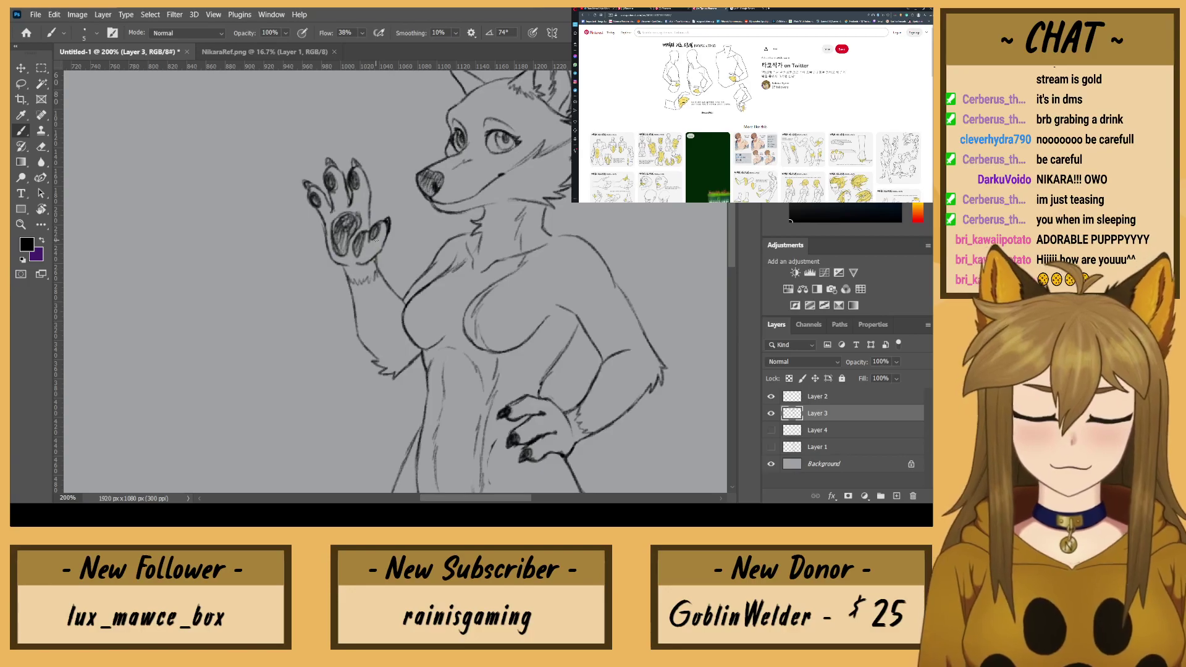
key("e")
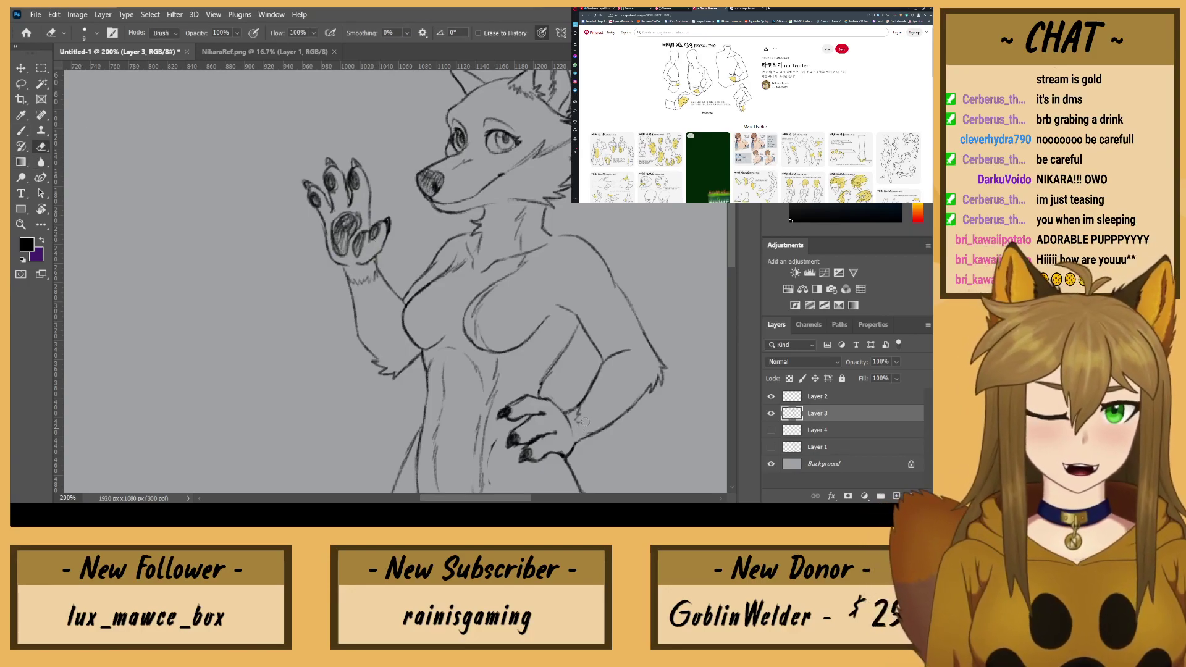
left_click(21, 130)
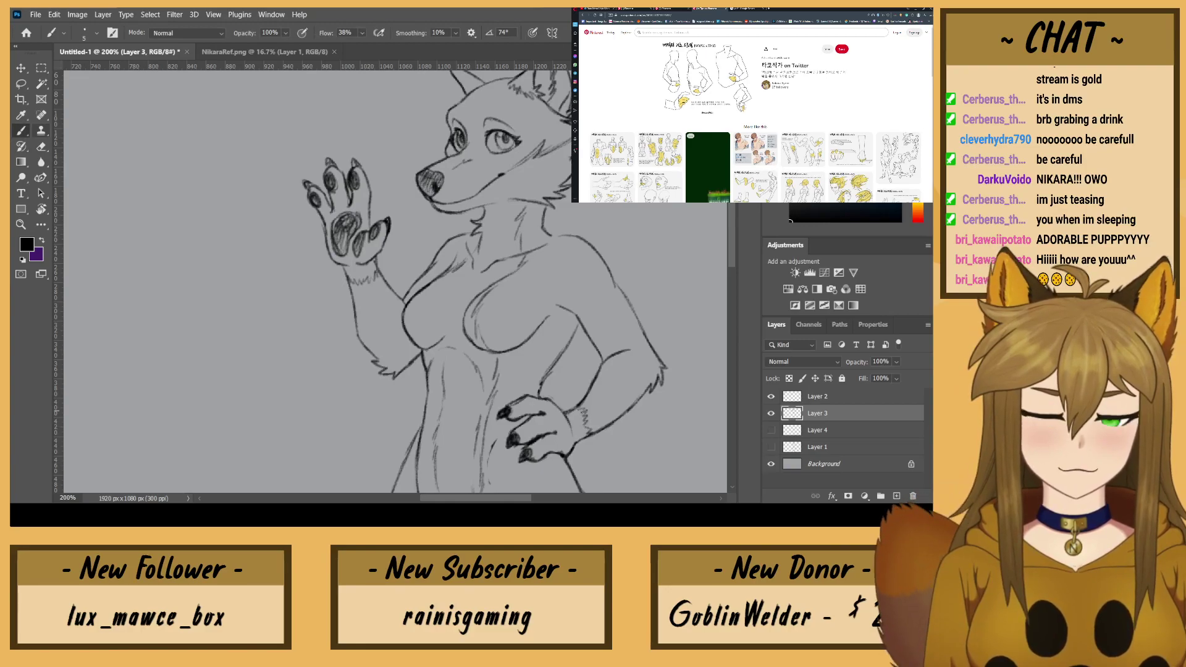
Step: Draw jagged fur marking lines across both lower legs, just below the hock joints
scroll(316, 176, "down", 8)
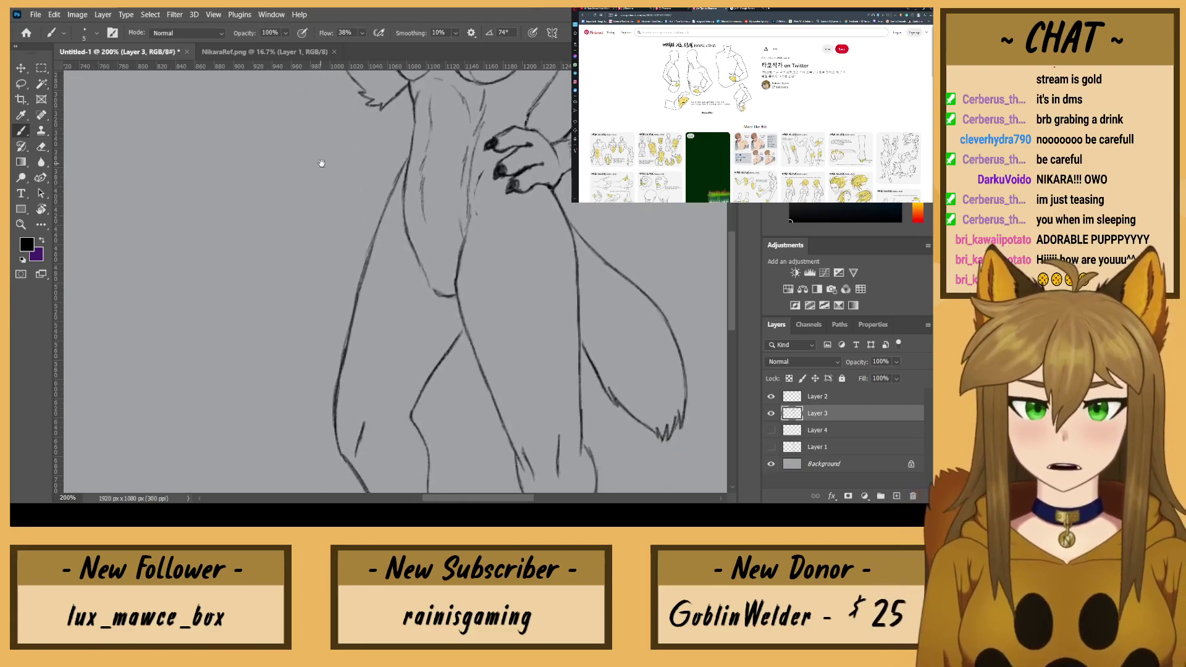
scroll(315, 171, "down", 5)
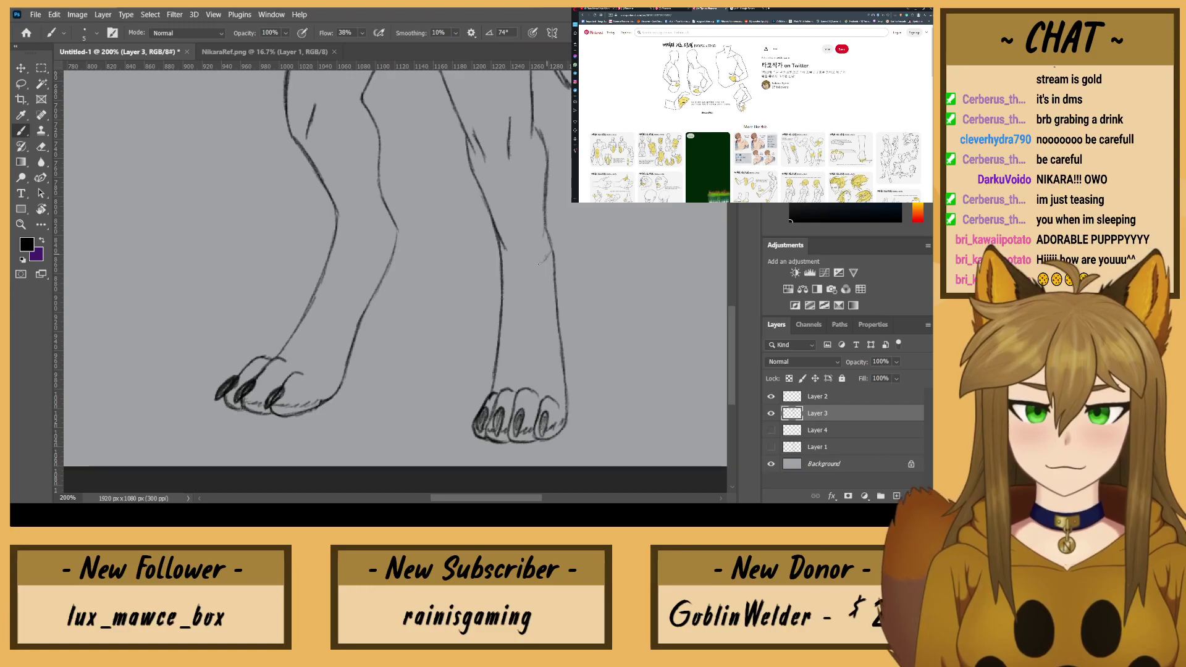
left_click_drag(517, 263, 502, 269)
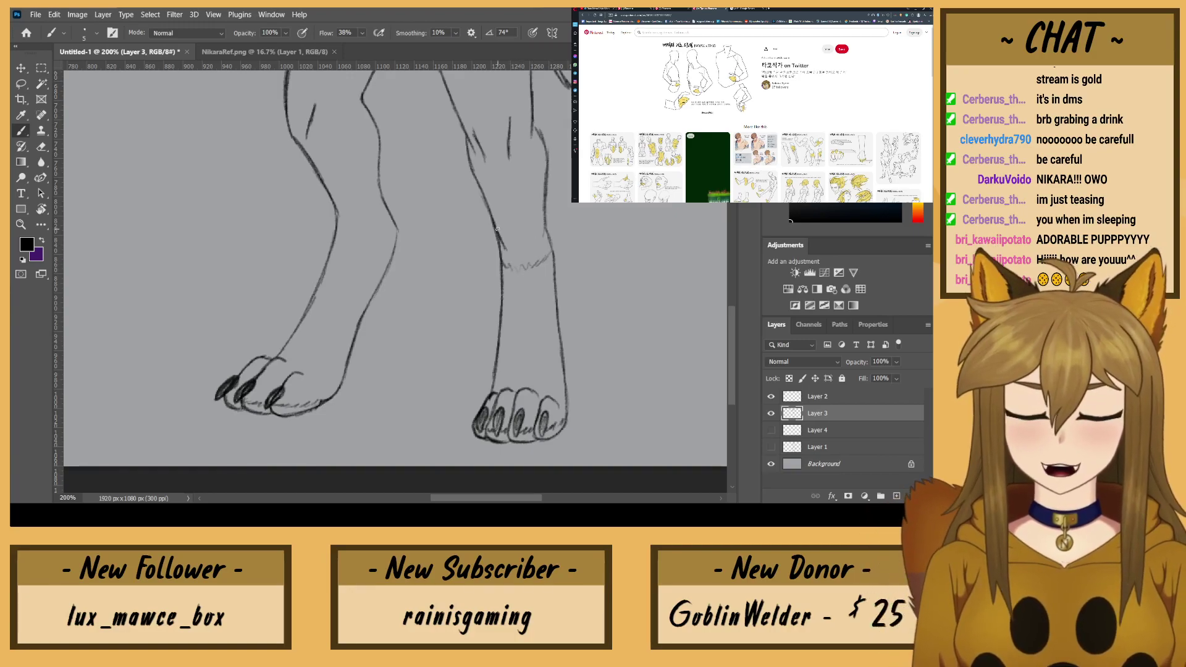
left_click_drag(381, 240, 347, 243)
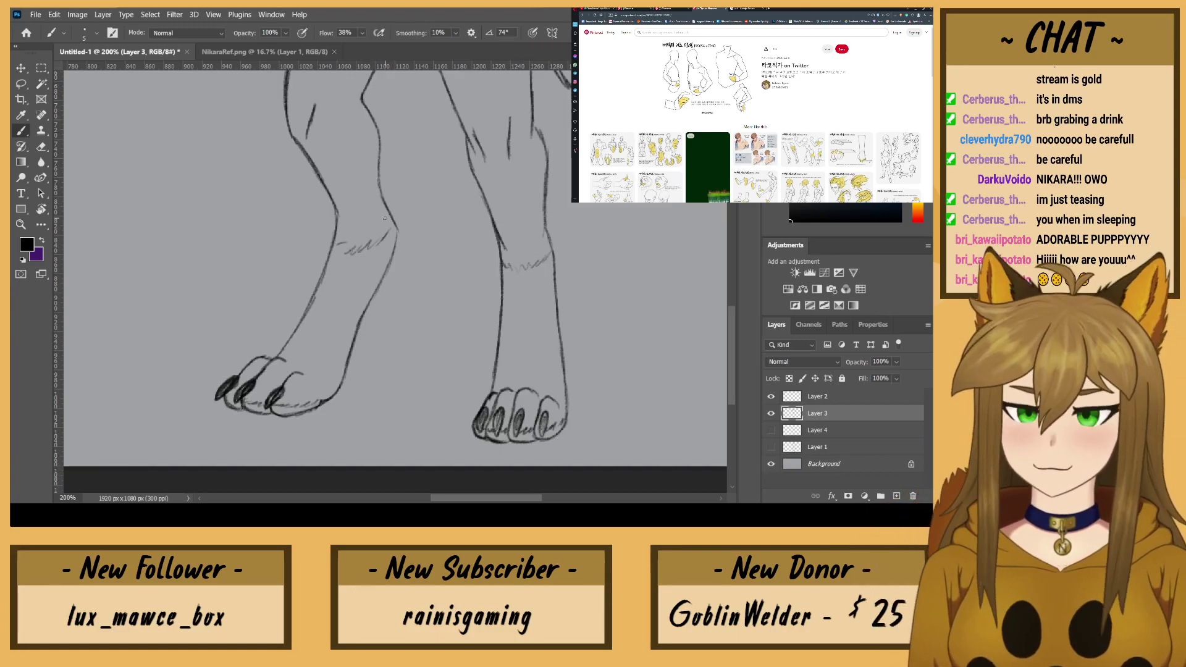
mouse_move(247, 193)
left_mouse_down()
mouse_move(251, 276)
mouse_move(233, 185)
mouse_move(222, 217)
mouse_move(235, 284)
mouse_move(223, 213)
mouse_move(212, 336)
left_mouse_up()
left_click_drag(407, 291, 344, 270)
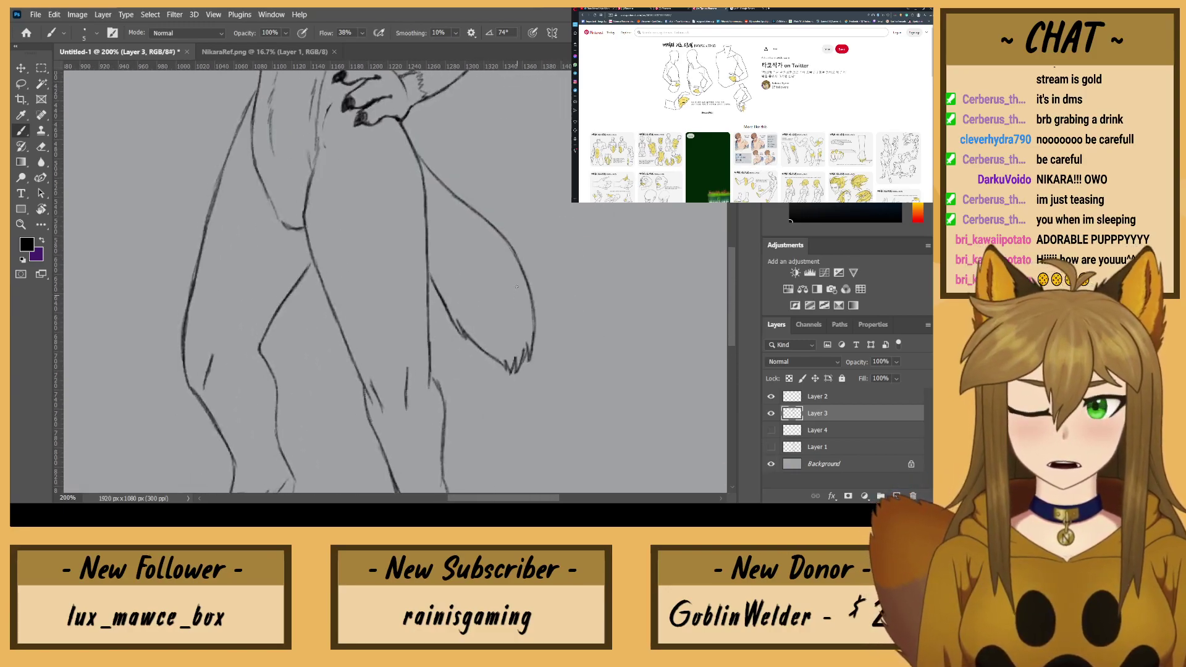
Step: Draw a fur marking line across the lower part of the tail
mouse_move(519, 273)
left_mouse_down()
mouse_move(490, 333)
mouse_move(498, 315)
mouse_move(491, 328)
mouse_move(463, 332)
left_mouse_up()
key("ctrl+0")
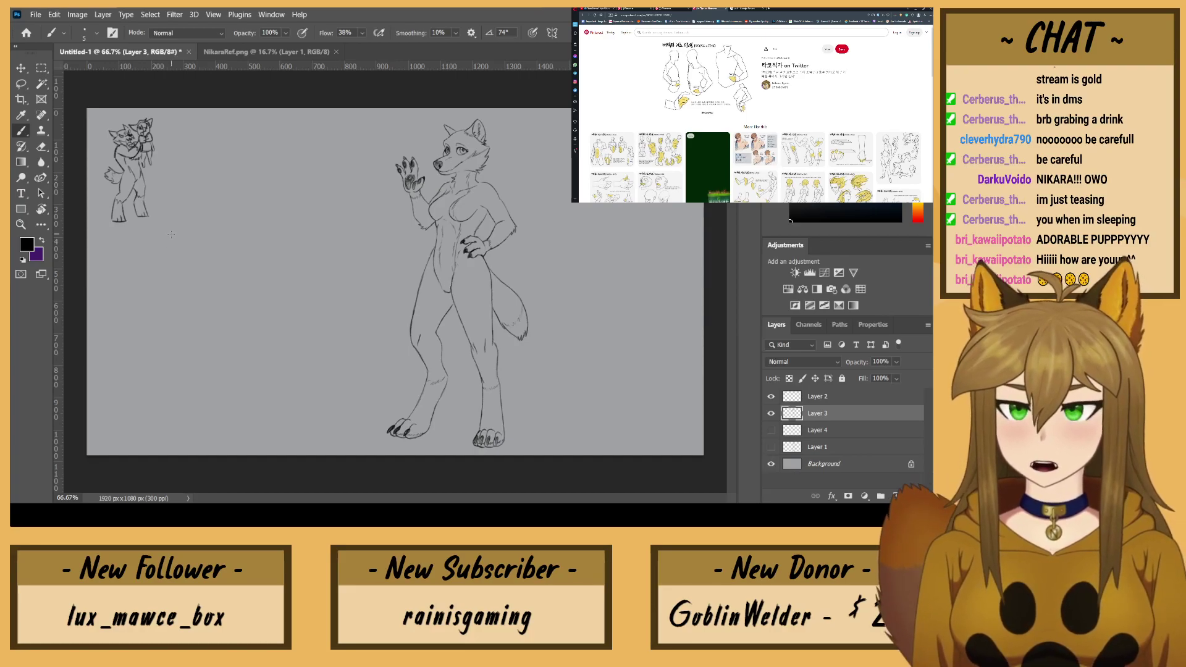
Step: Copy the front-view figure from NikaraRef.png with a freehand Lasso selection and paste it into the line art document
left_click(294, 53)
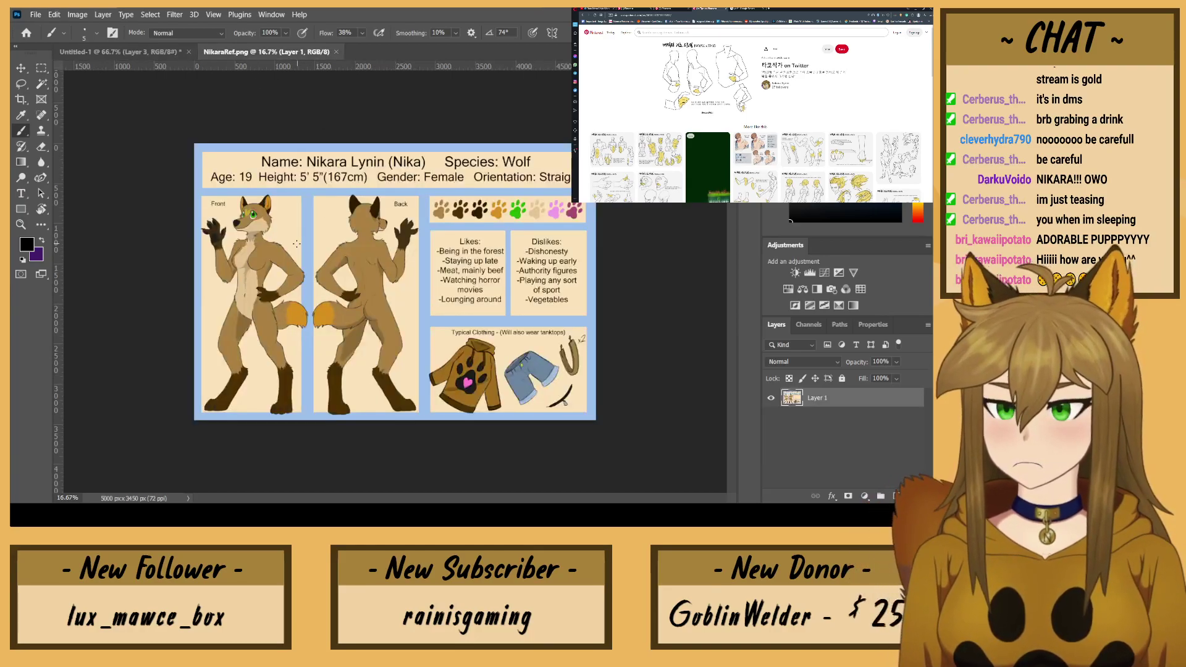
key("l")
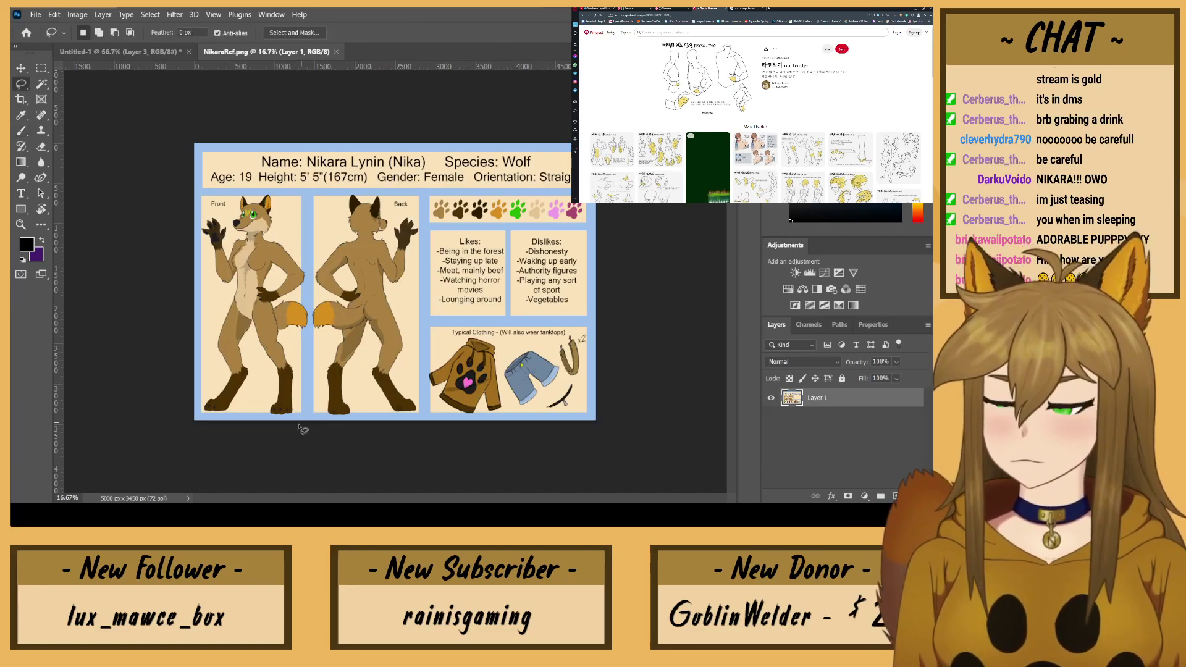
mouse_move(301, 427)
left_mouse_down()
mouse_move(313, 385)
mouse_move(300, 205)
mouse_move(275, 190)
mouse_move(206, 194)
mouse_move(186, 232)
mouse_move(198, 424)
mouse_move(293, 421)
left_mouse_up()
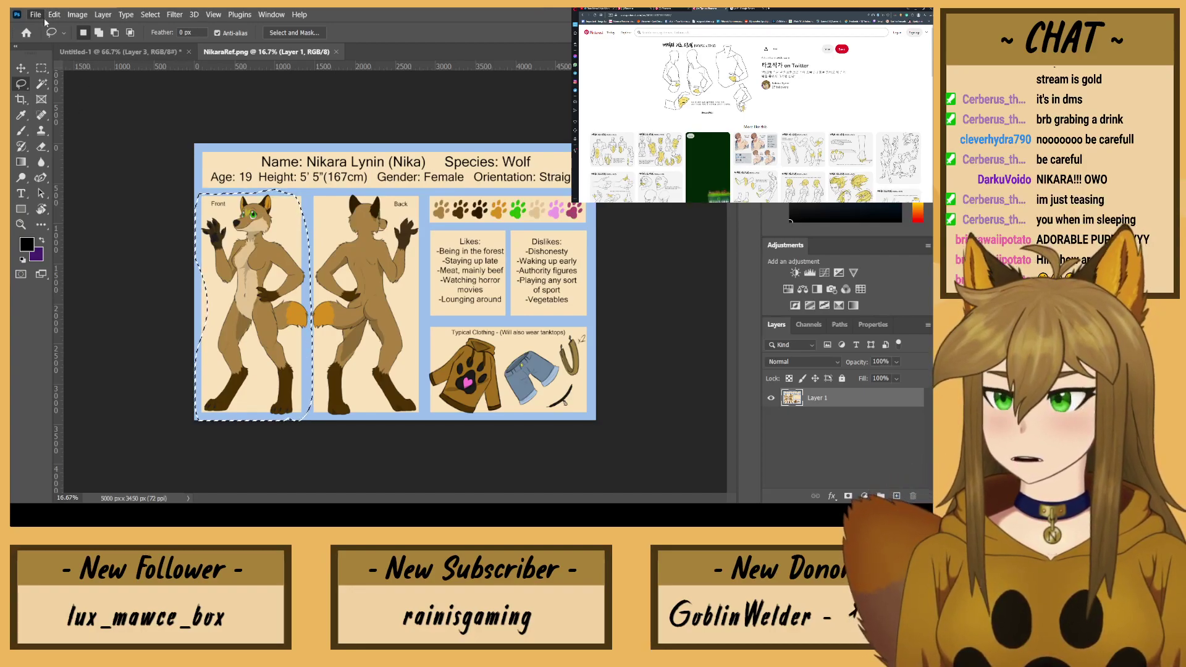
left_click(115, 51)
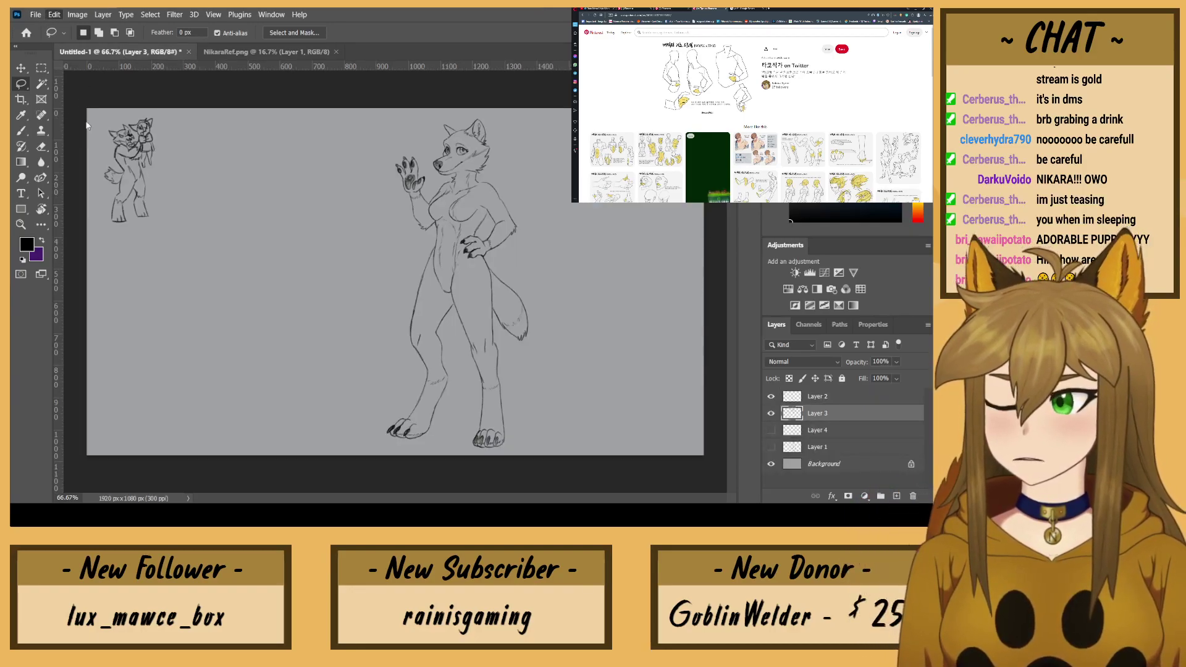
key("ctrl+v")
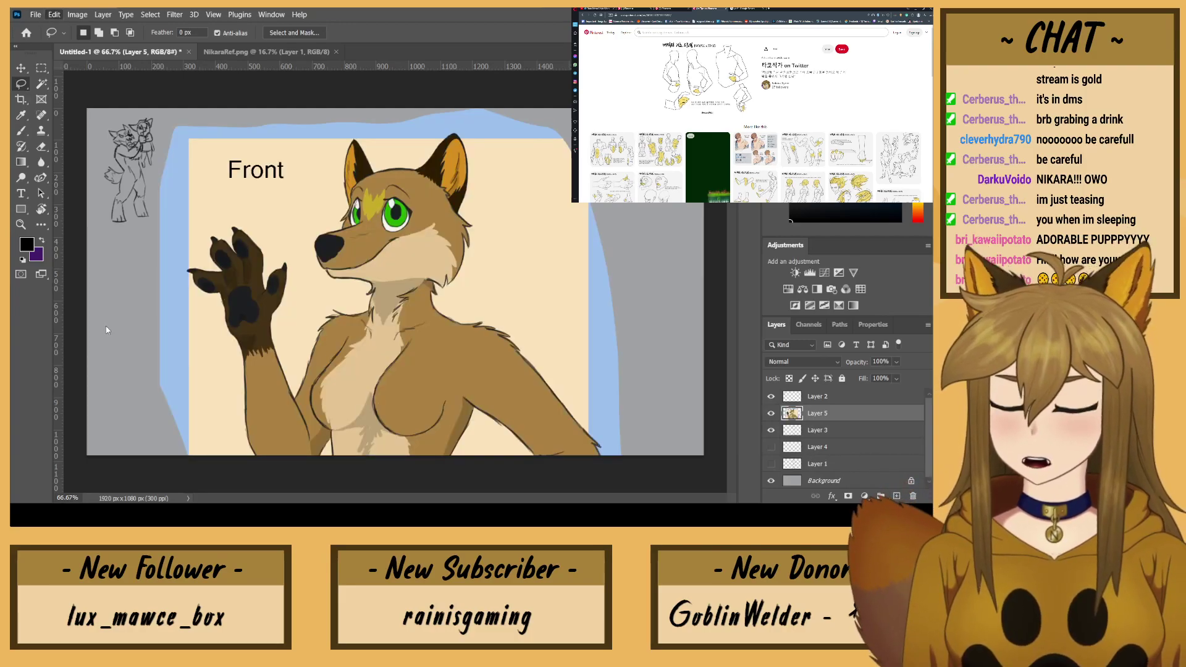
Step: Scale the pasted reference figure down to about 37% and place it beside the line art wolf at matching height
key("ctrl+t")
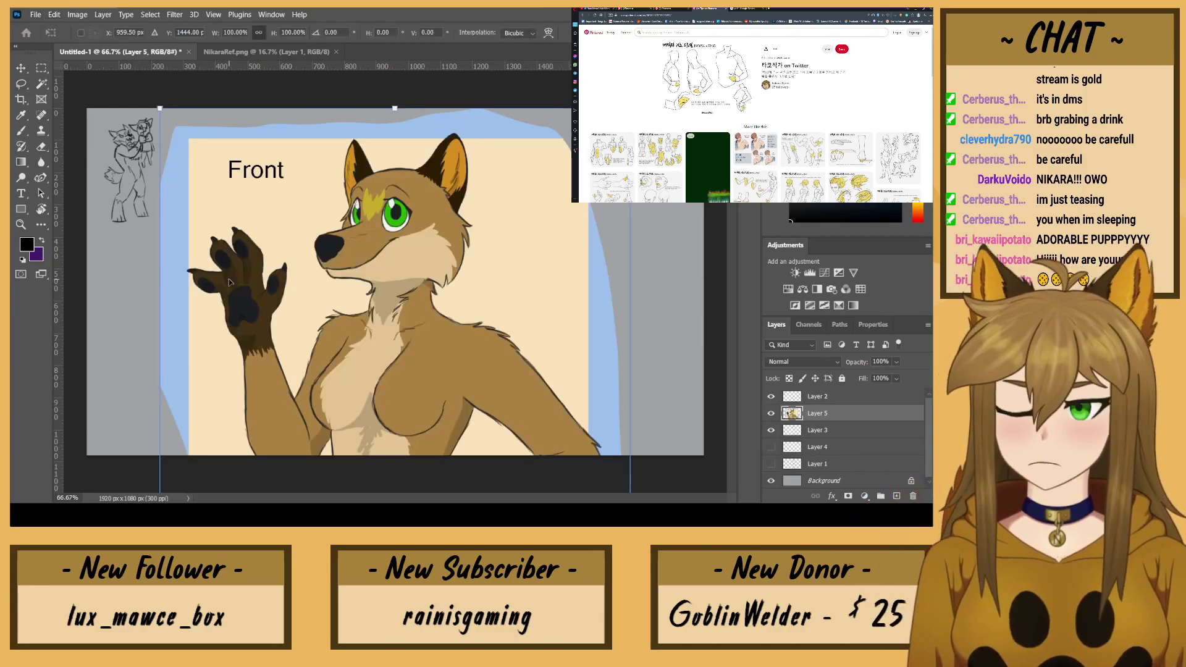
key("ctrl+minus")
key("ctrl+minus")
key("ctrl+minus")
key("ctrl+minus")
key("ctrl+minus")
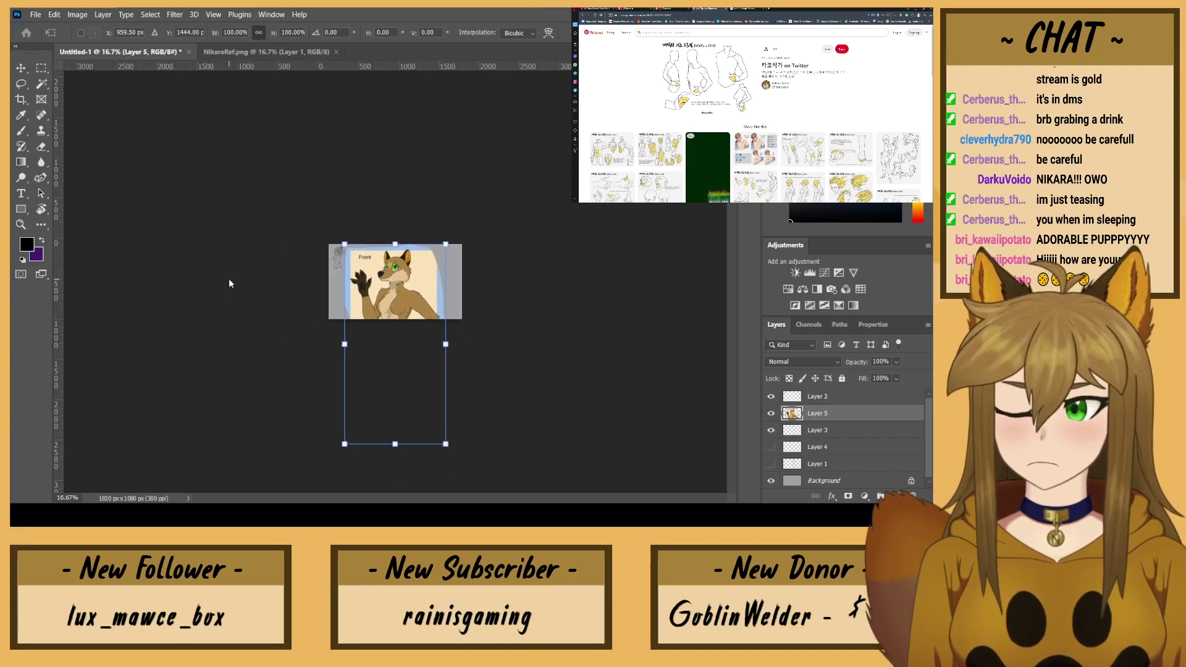
left_click_drag(352, 424, 410, 298)
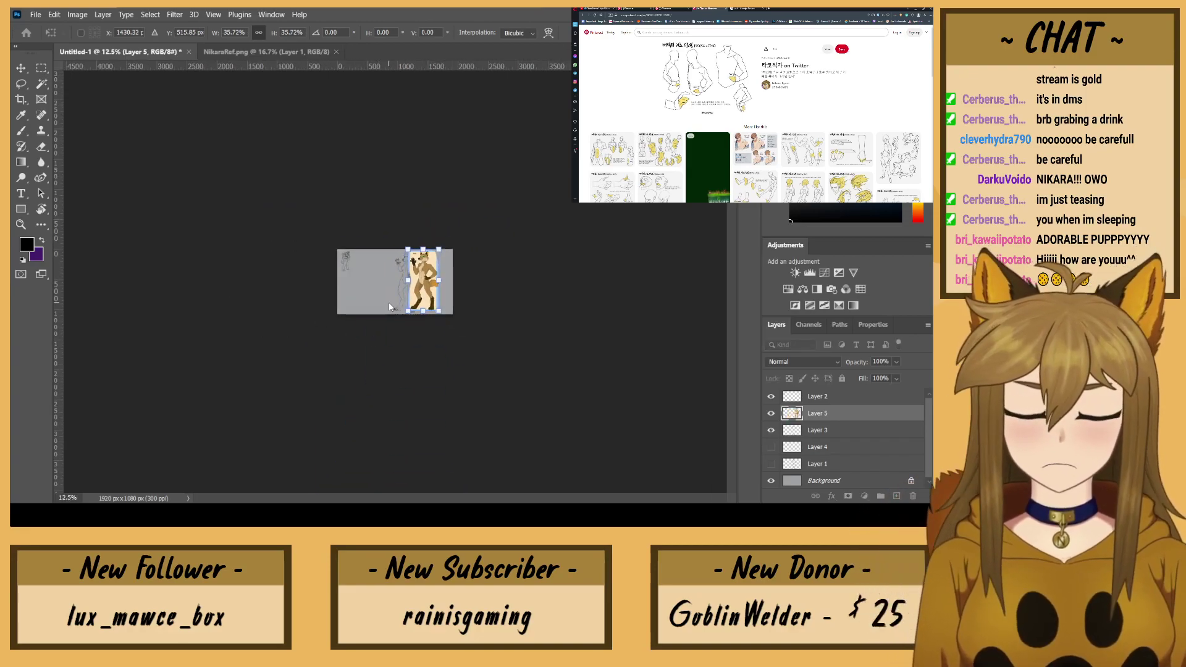
key("ctrl+plus")
key("ctrl+plus")
key("ctrl+plus")
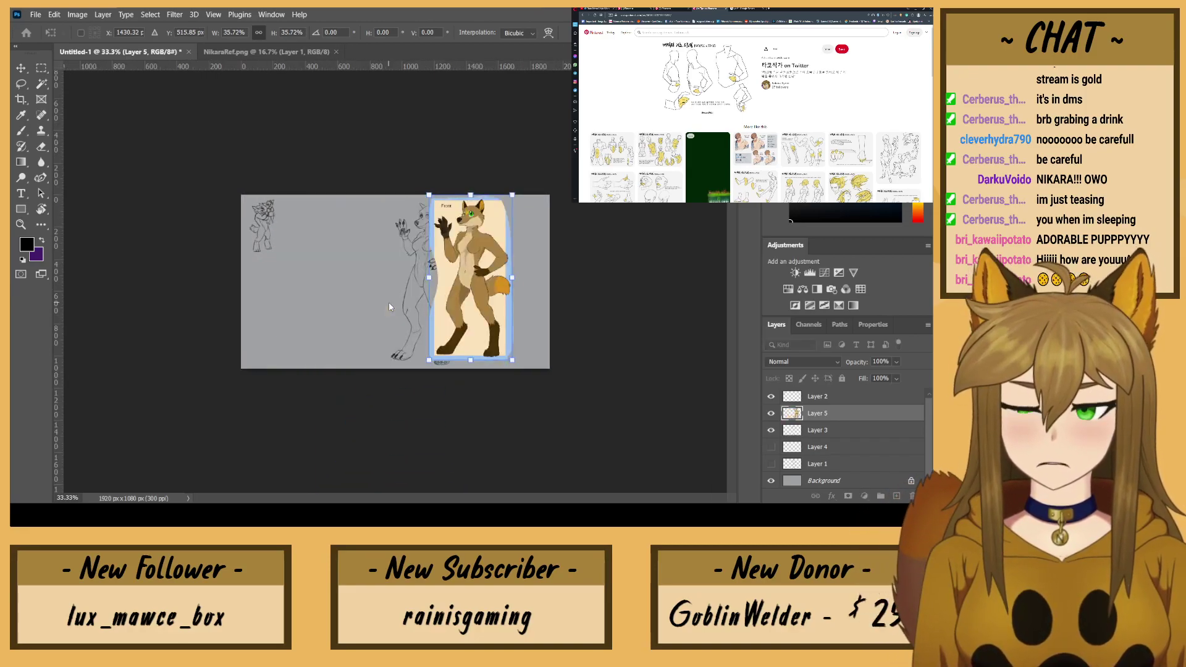
left_click_drag(463, 261, 339, 266)
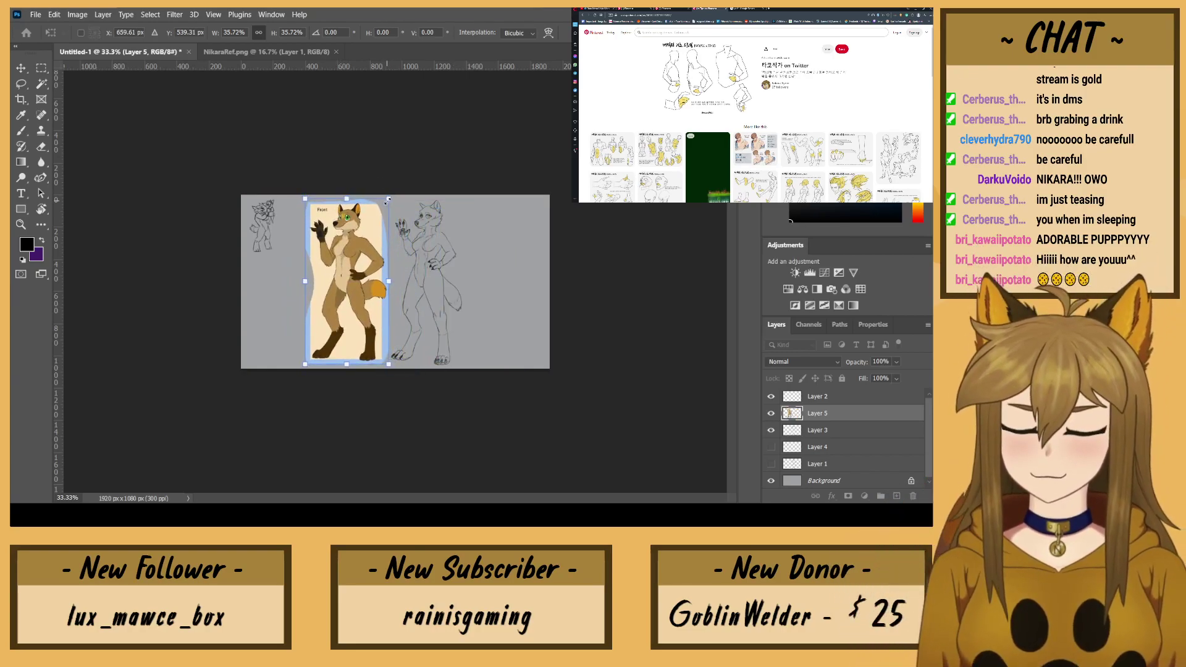
left_click_drag(388, 199, 391, 194)
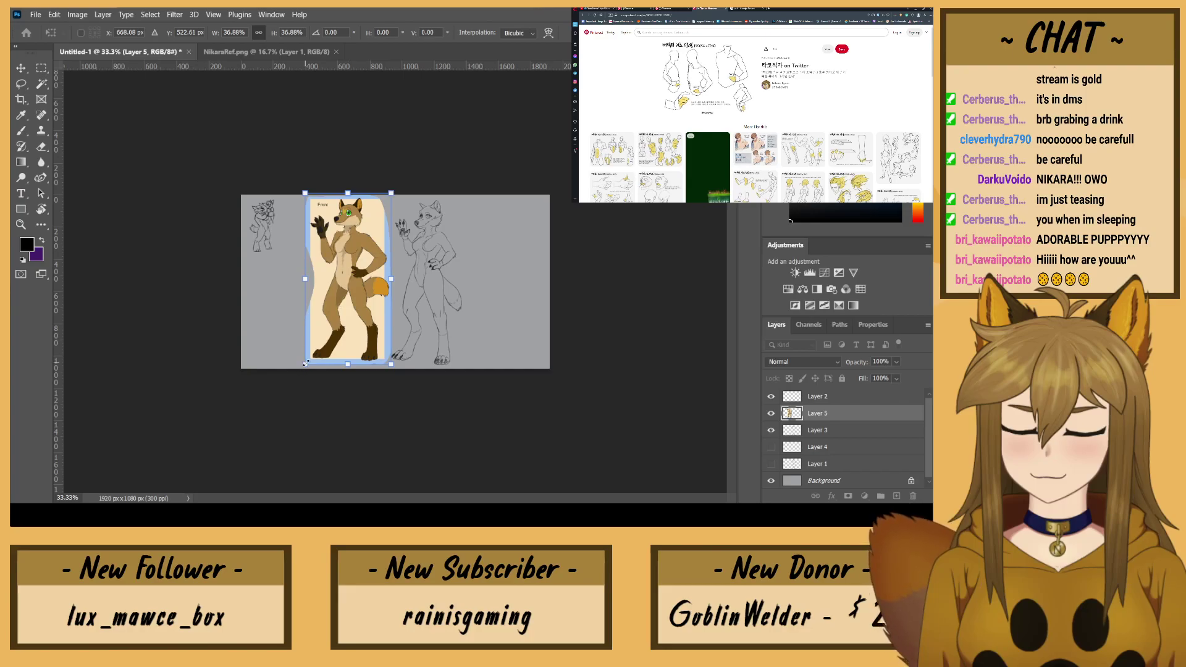
key("Return")
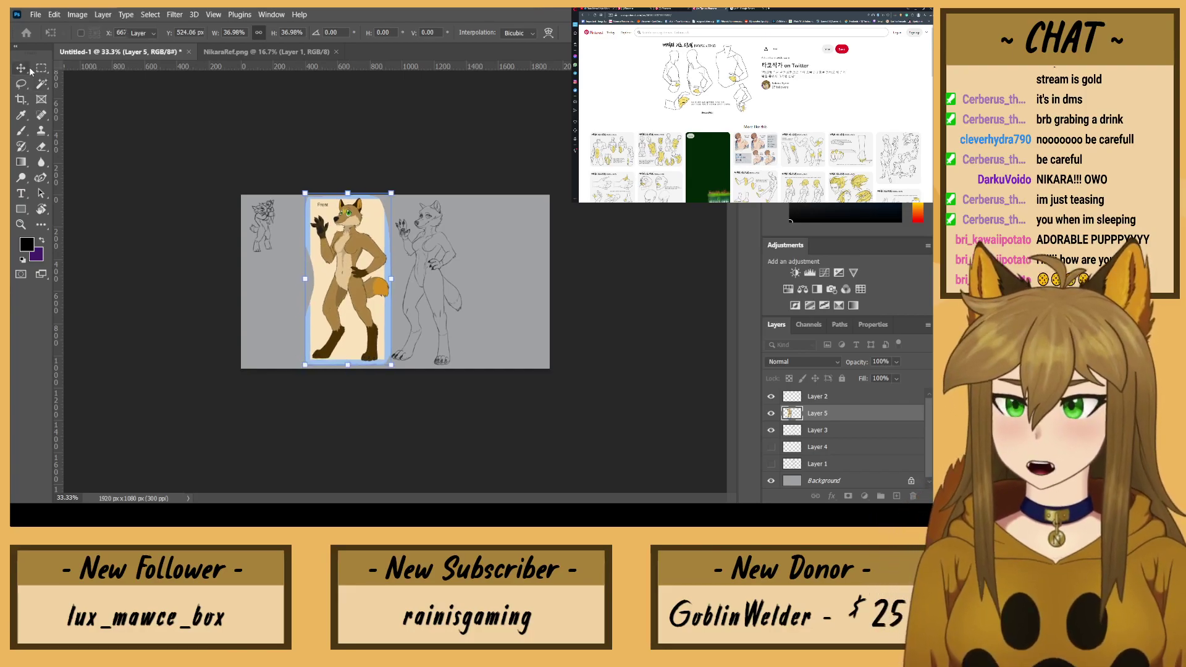
key("ctrl+plus")
key("ctrl+plus")
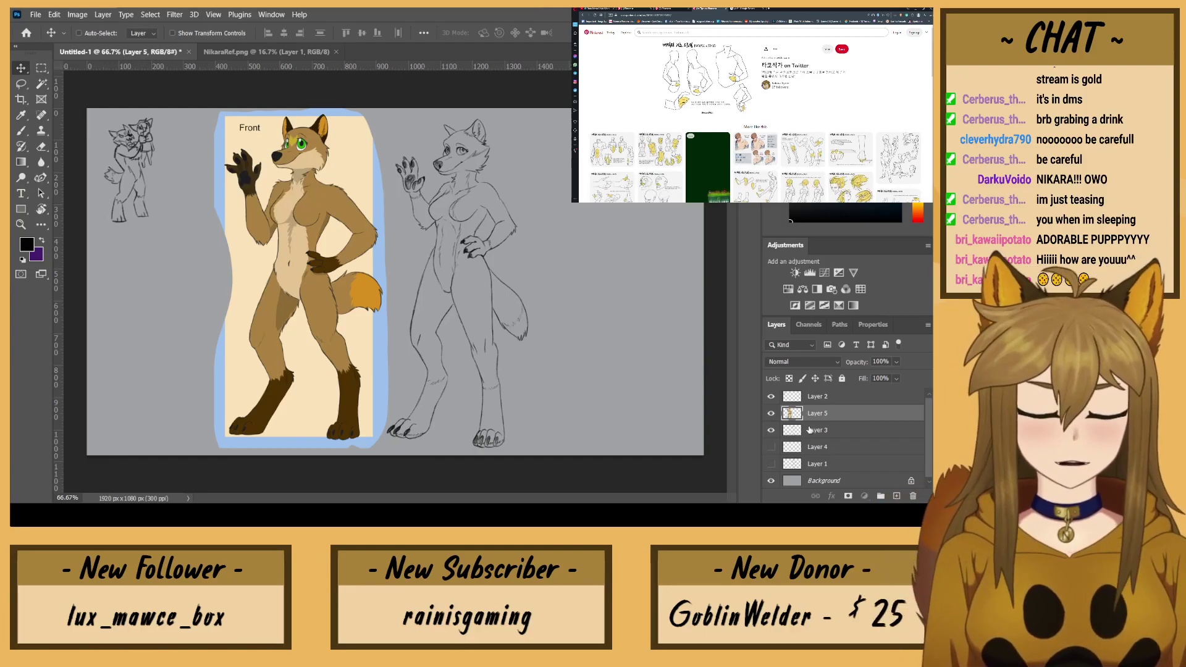
Step: Lasso the raised hand on the line art layer and enlarge it slightly with Free Transform
left_click(810, 430)
key("ctrl+plus")
mouse_move(388, 181)
left_mouse_down()
mouse_move(402, 270)
mouse_move(456, 230)
mouse_move(421, 170)
mouse_move(416, 235)
mouse_move(443, 244)
left_mouse_up()
left_click(22, 85)
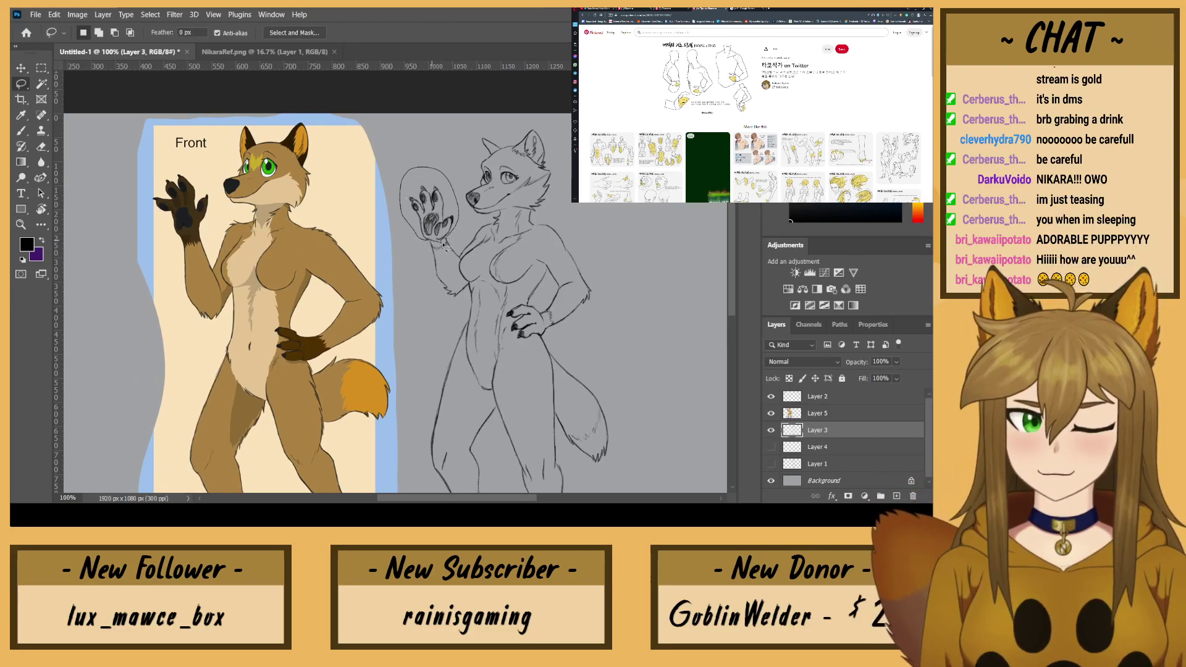
key("ctrl+c")
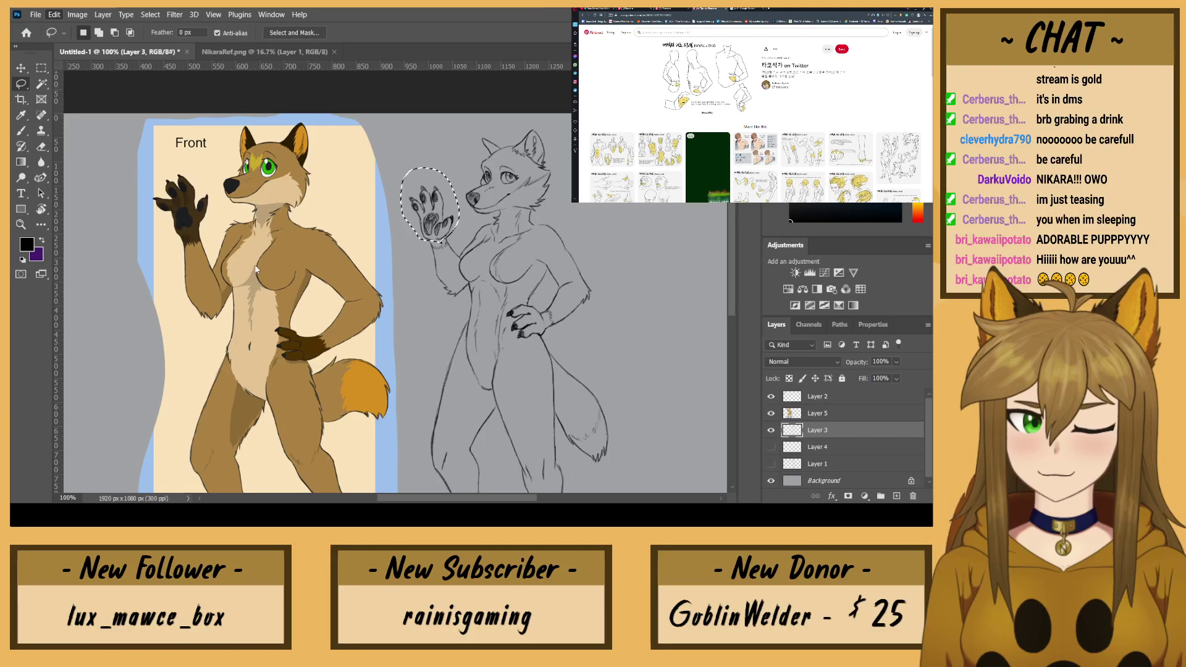
key("ctrl+t")
left_click_drag(428, 167, 428, 159)
key("Return")
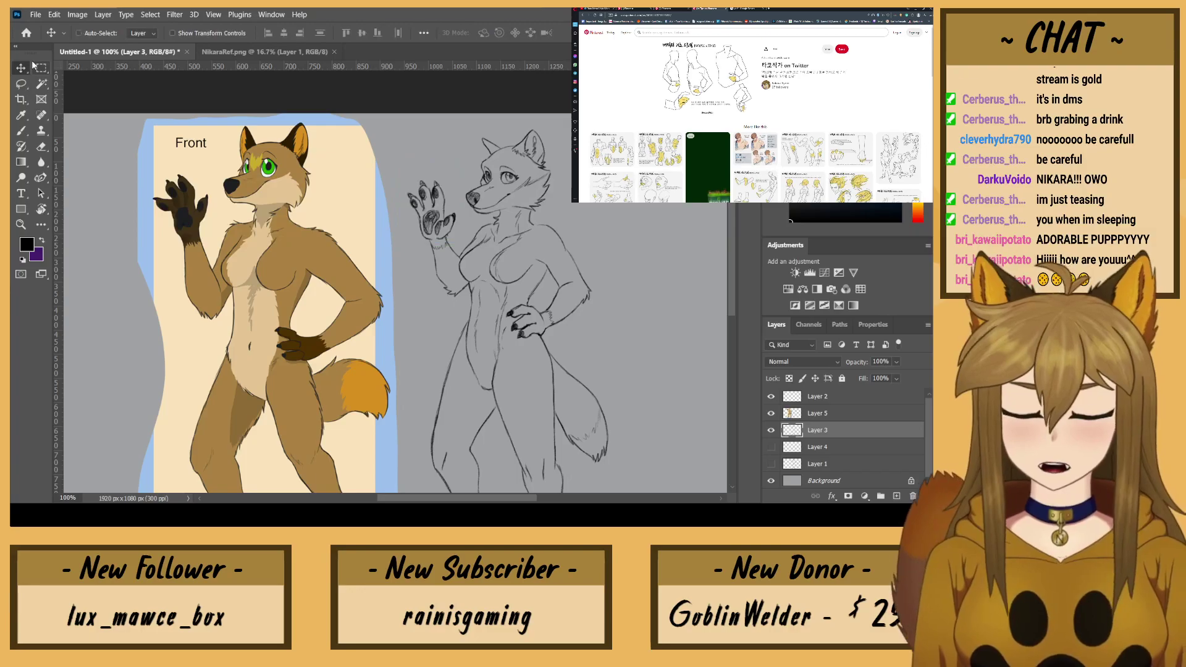
key("ctrl+minus")
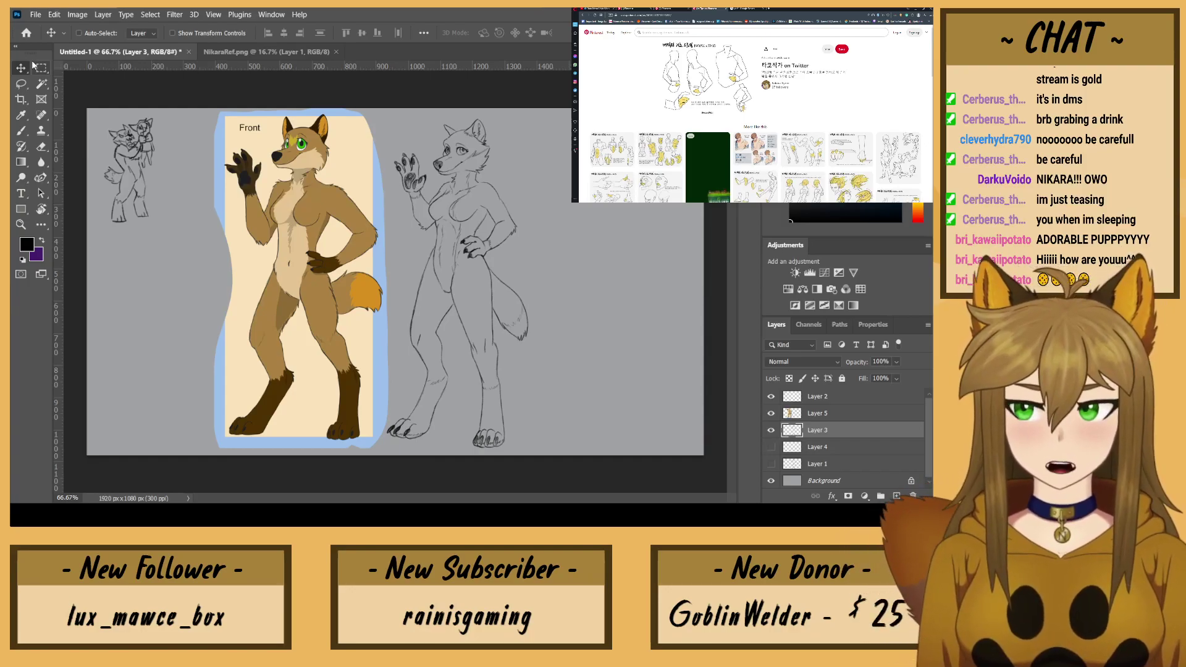
Step: Save the document as NikaraNewRef.psd
left_click(73, 155)
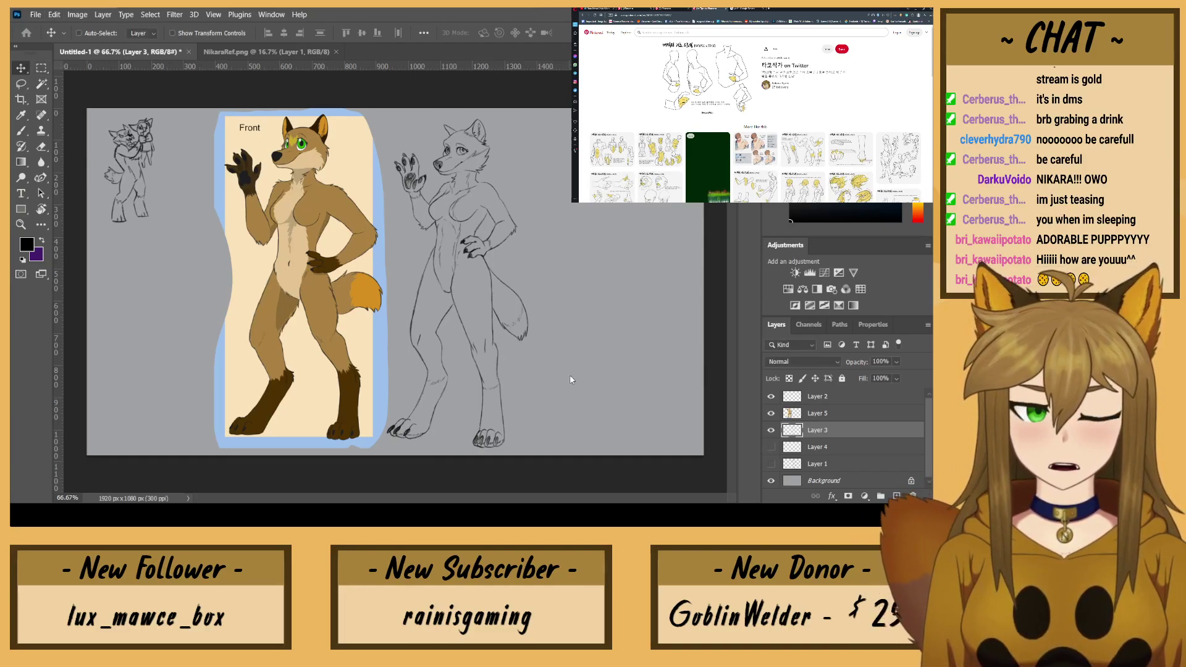
key("space")
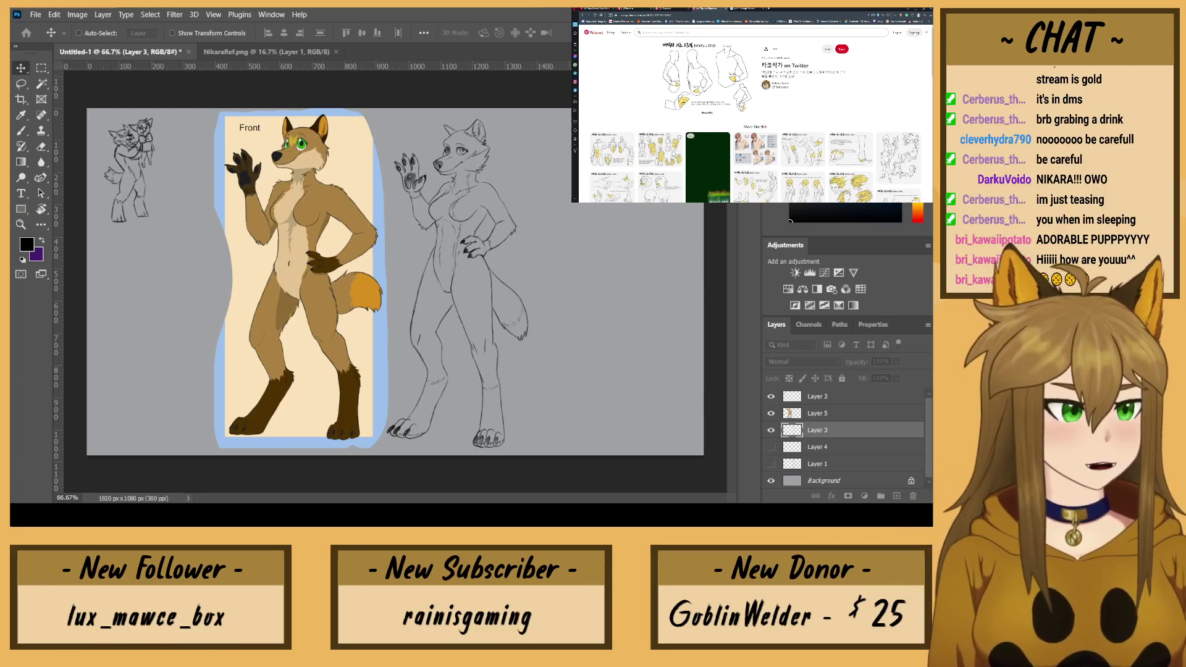
key("Return")
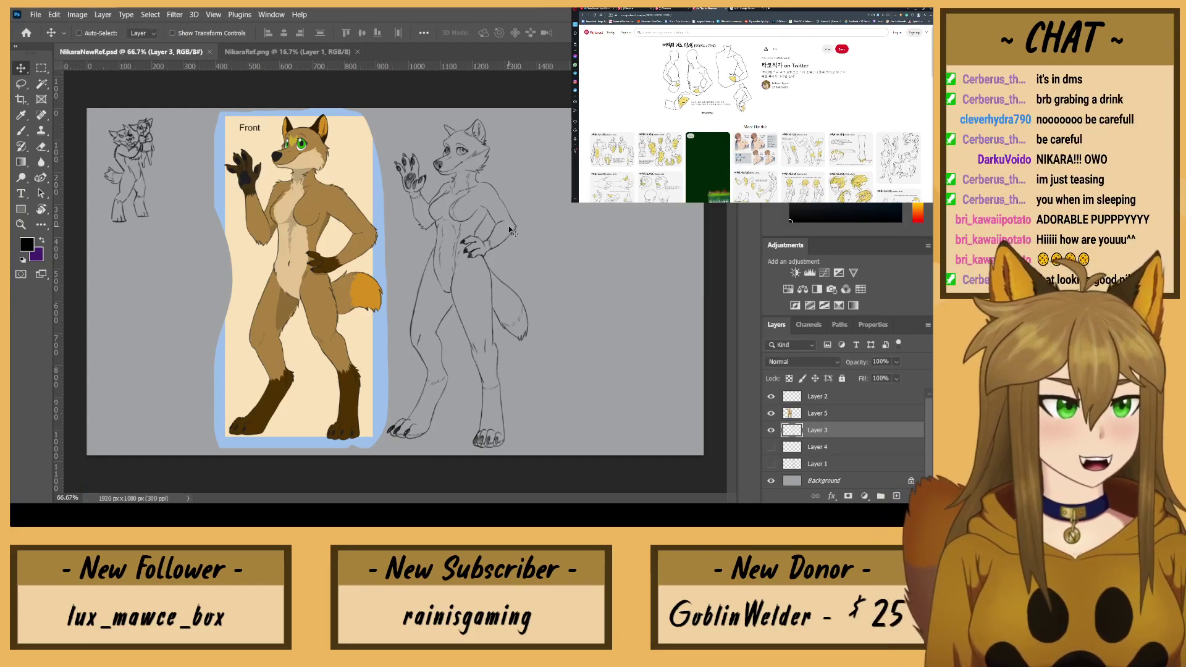
Step: Nudge the wolf line art slightly away from the reference figure
left_click_drag(284, 217, 286, 214)
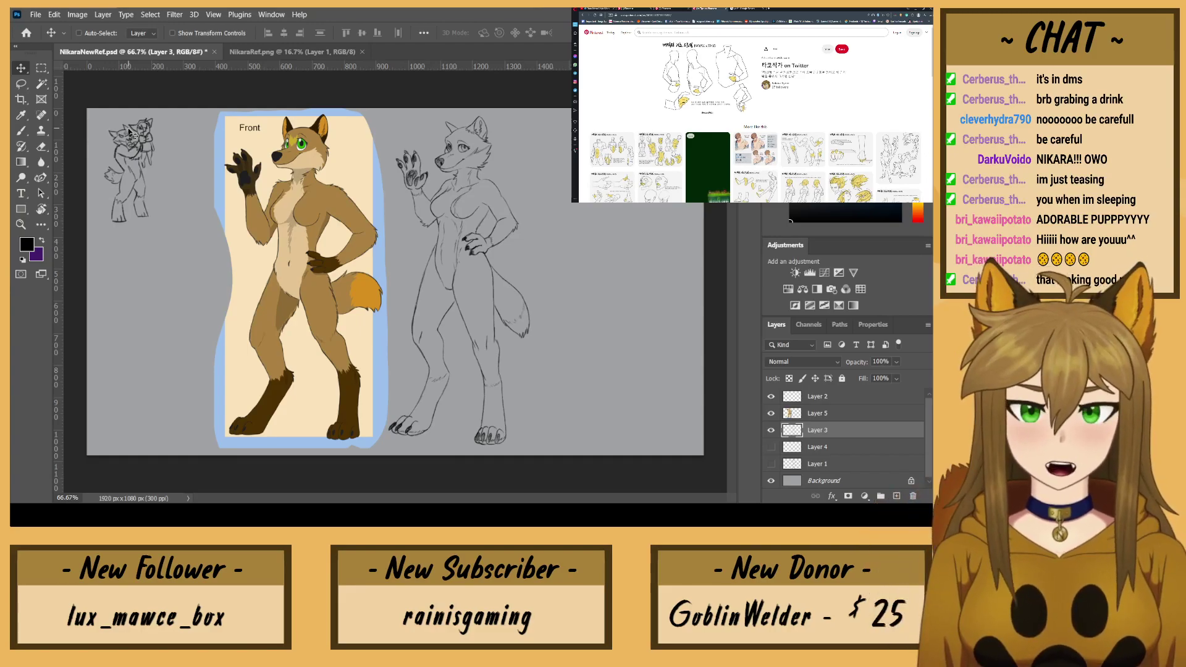
Step: Select the cream background and blue border around the figure on the pasted reference layer with the Magic Wand
key("w")
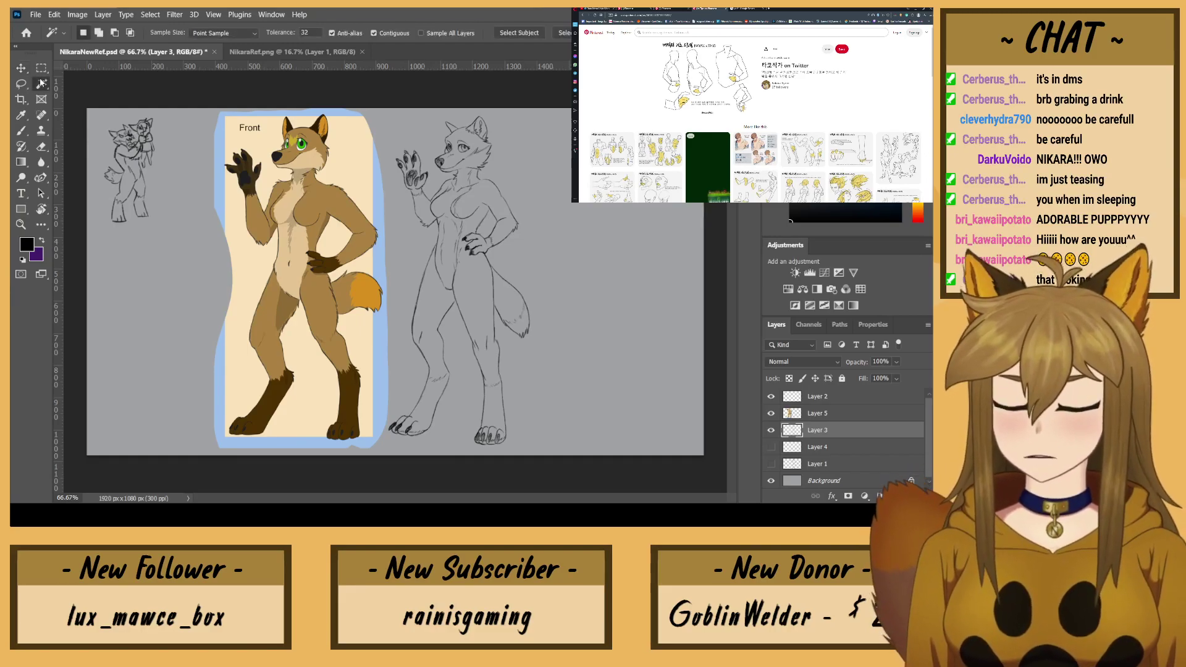
left_click(246, 240)
key("ctrl+d")
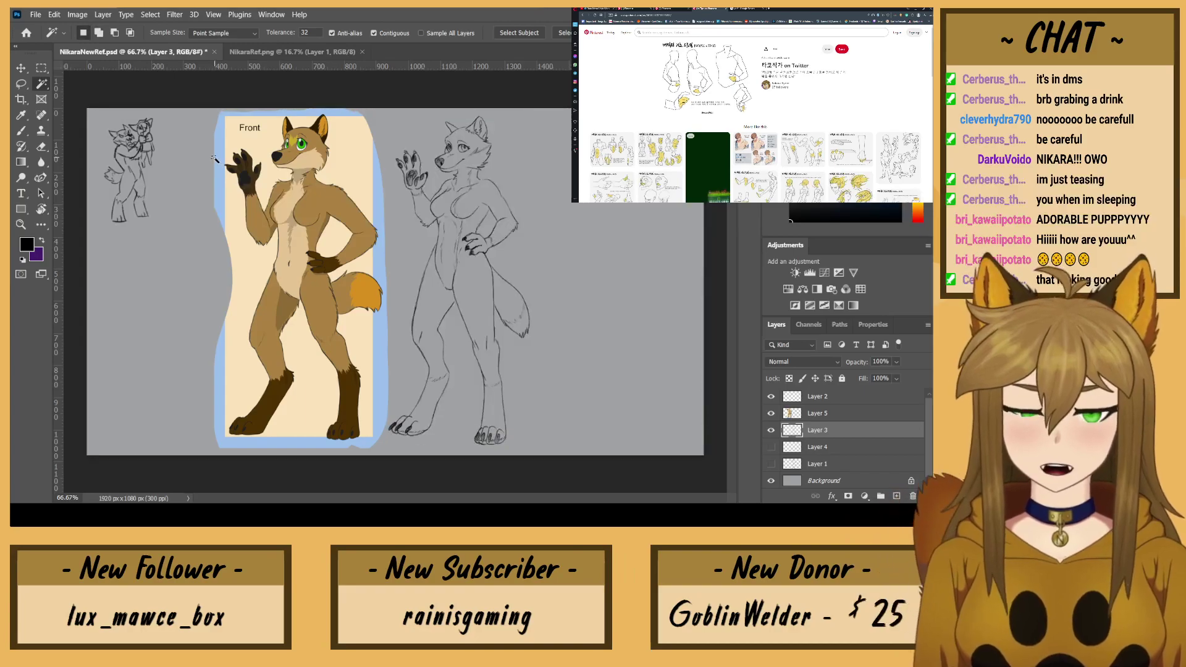
left_click(816, 411)
left_click(243, 246, "shift")
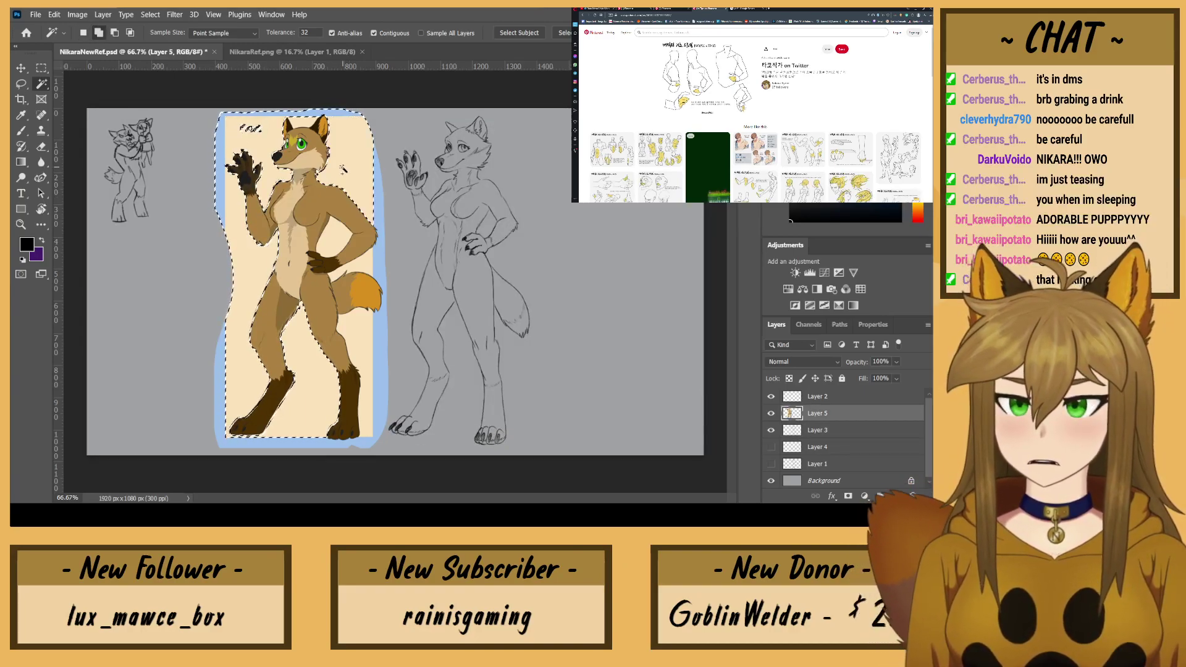
left_click(370, 261)
left_click(379, 267)
left_click(362, 324)
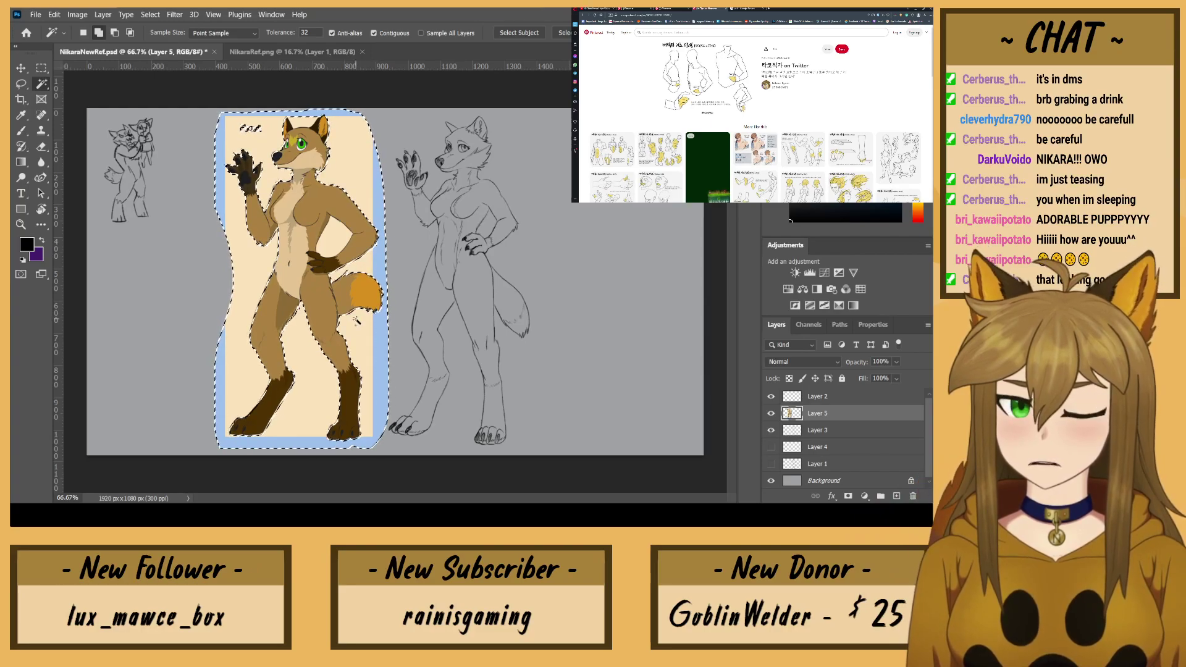
Step: Erase the selected background around the reference figure with a greatly enlarged eraser and clear the selection
key("e")
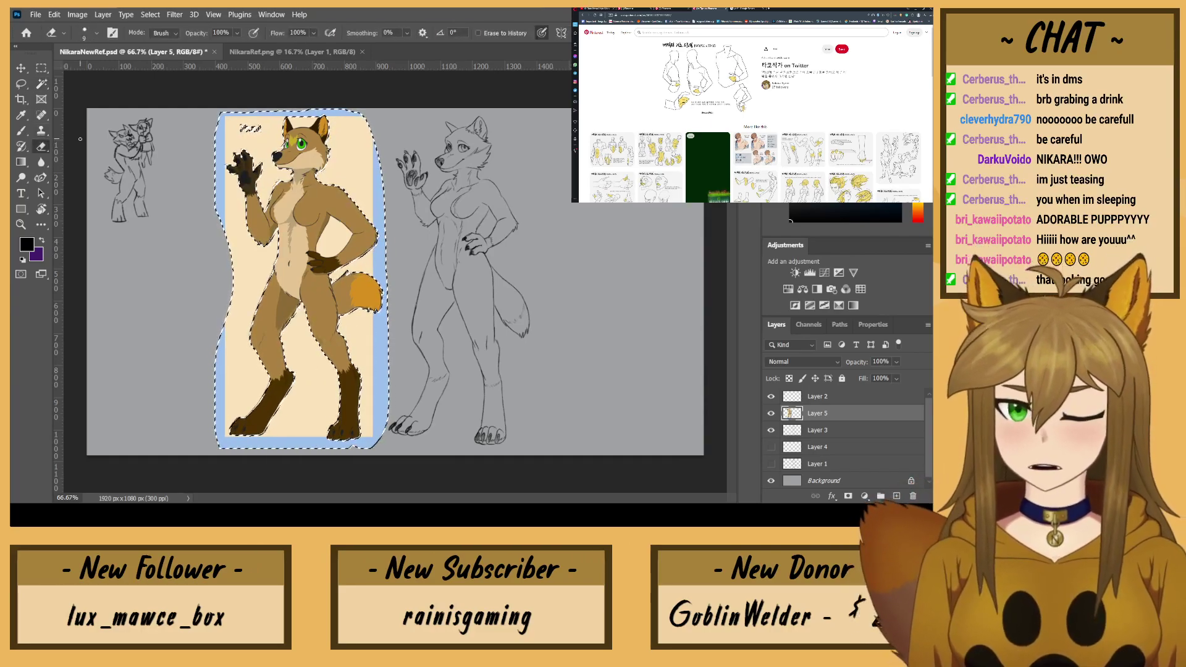
key("bracketright")
key("bracketright")
key("bracketright")
key("bracketright")
key("bracketright")
key("bracketright")
key("bracketright")
key("bracketright")
key("bracketright")
key("bracketright")
key("bracketright")
key("bracketright")
key("bracketright")
key("bracketright")
key("bracketright")
key("bracketright")
key("bracketright")
key("bracketright")
key("bracketright")
mouse_move(406, 348)
left_mouse_down()
mouse_move(274, 226)
mouse_move(296, 146)
mouse_move(377, 161)
mouse_move(304, 138)
mouse_move(316, 214)
mouse_move(281, 301)
mouse_move(316, 421)
mouse_move(278, 454)
left_mouse_up()
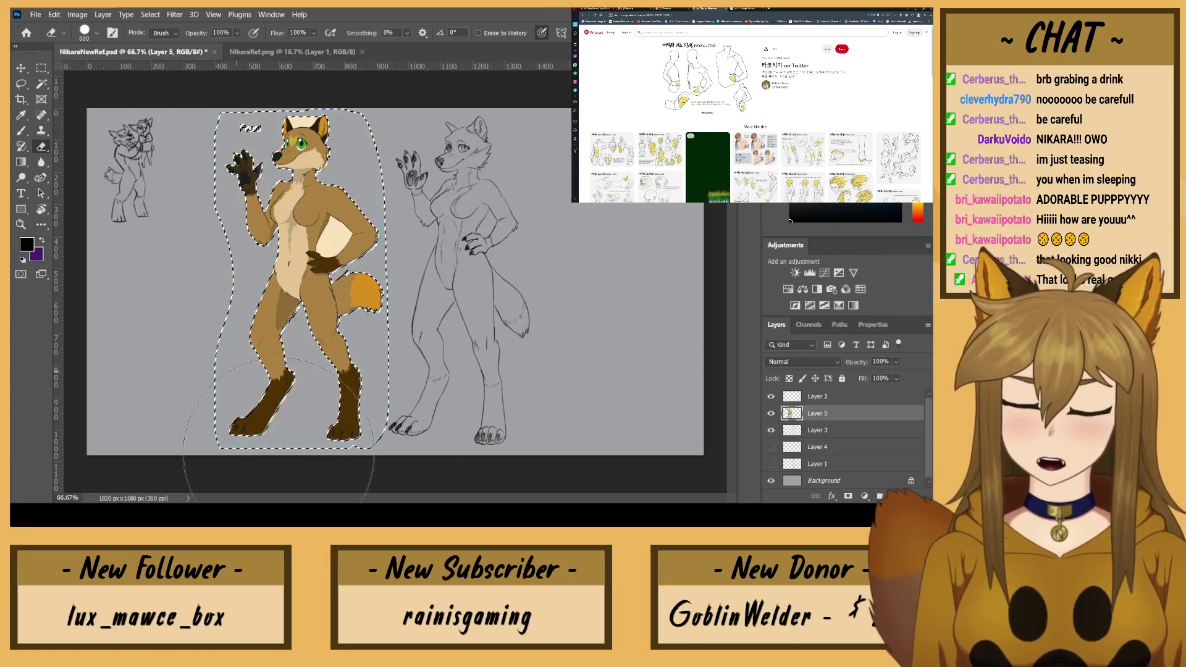
key("w")
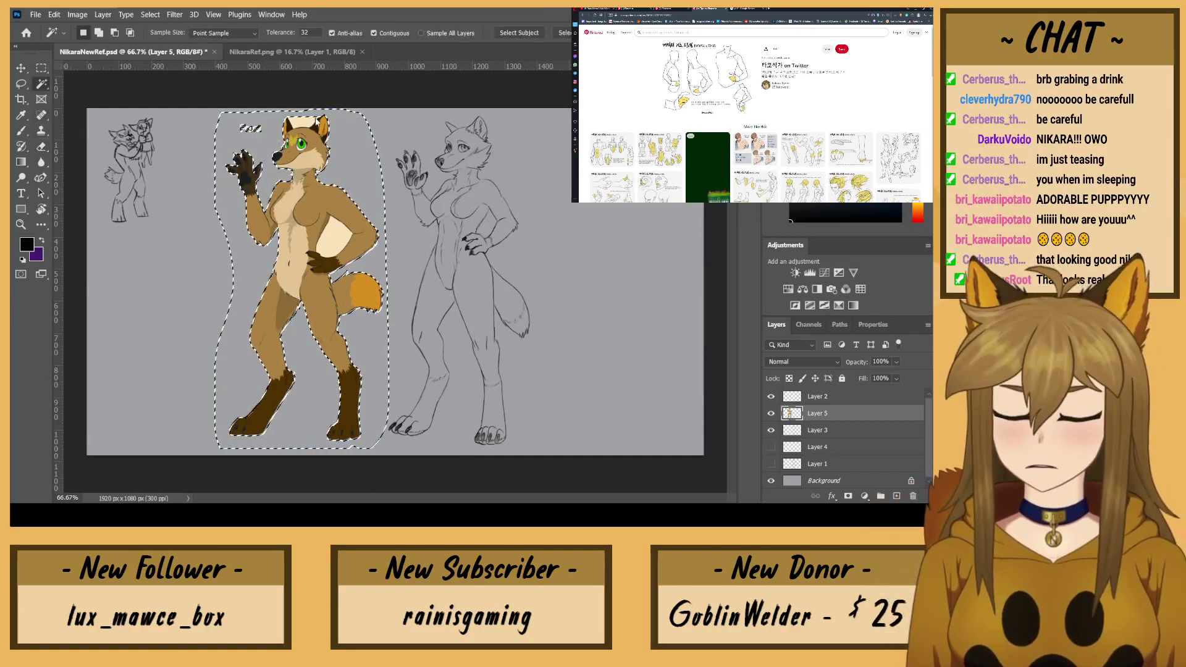
key("e")
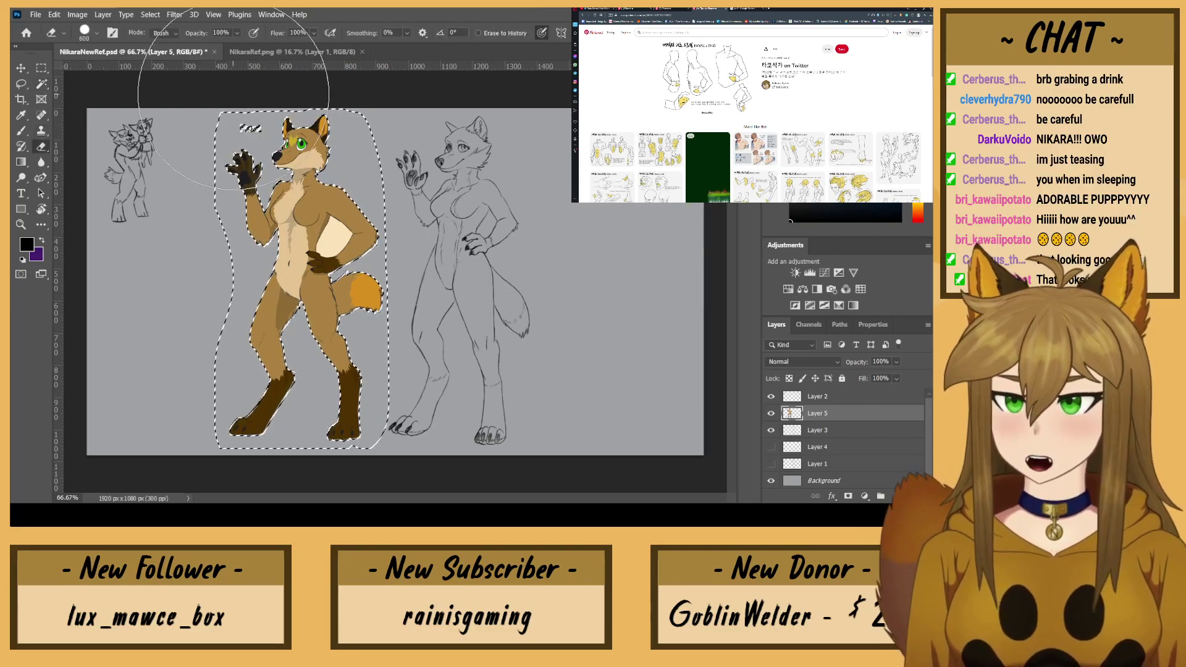
key("ctrl+d")
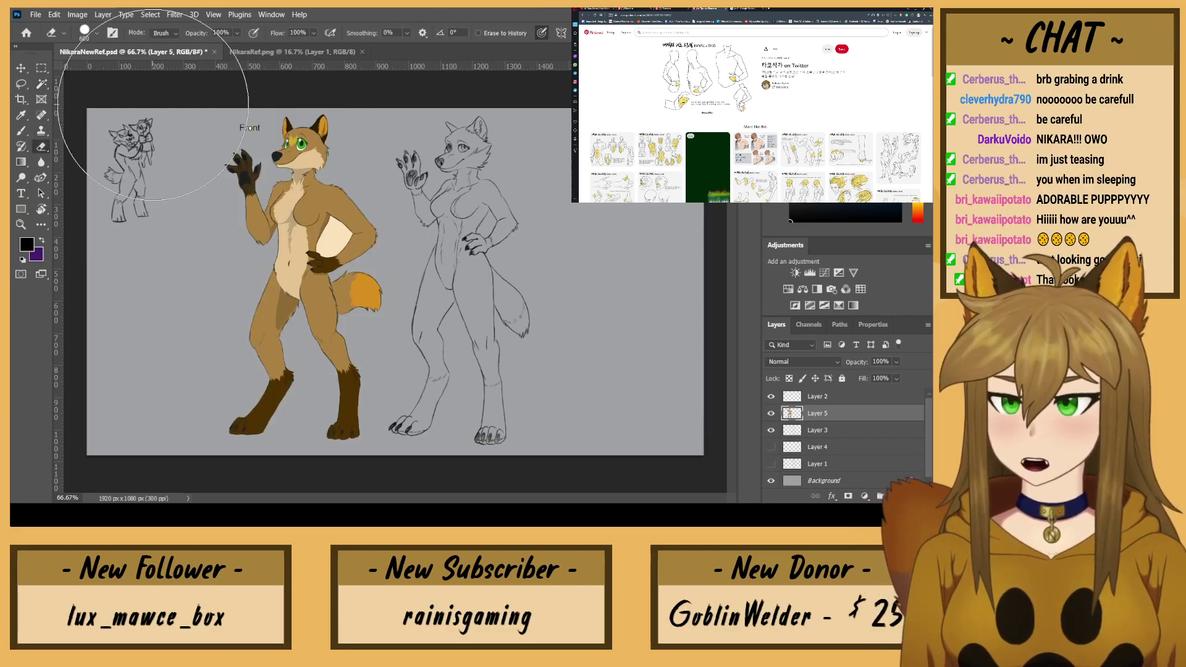
Step: Erase the "Front" label above the reference figure's raised hand
key("p")
key("e")
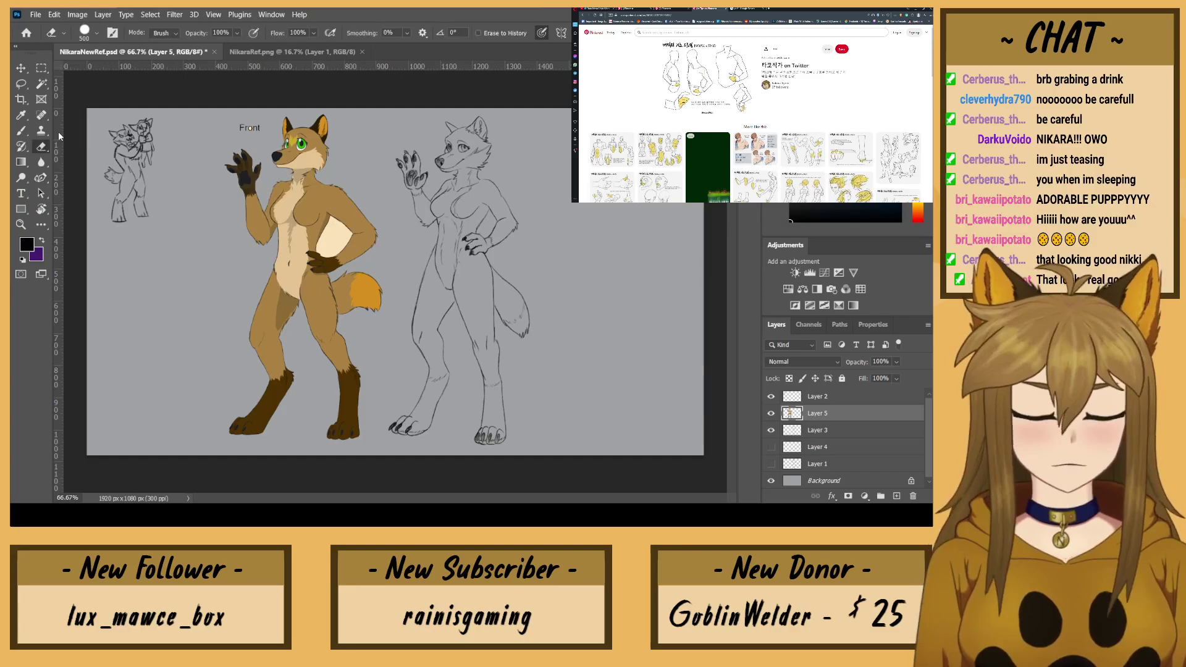
left_click_drag(251, 127, 238, 105)
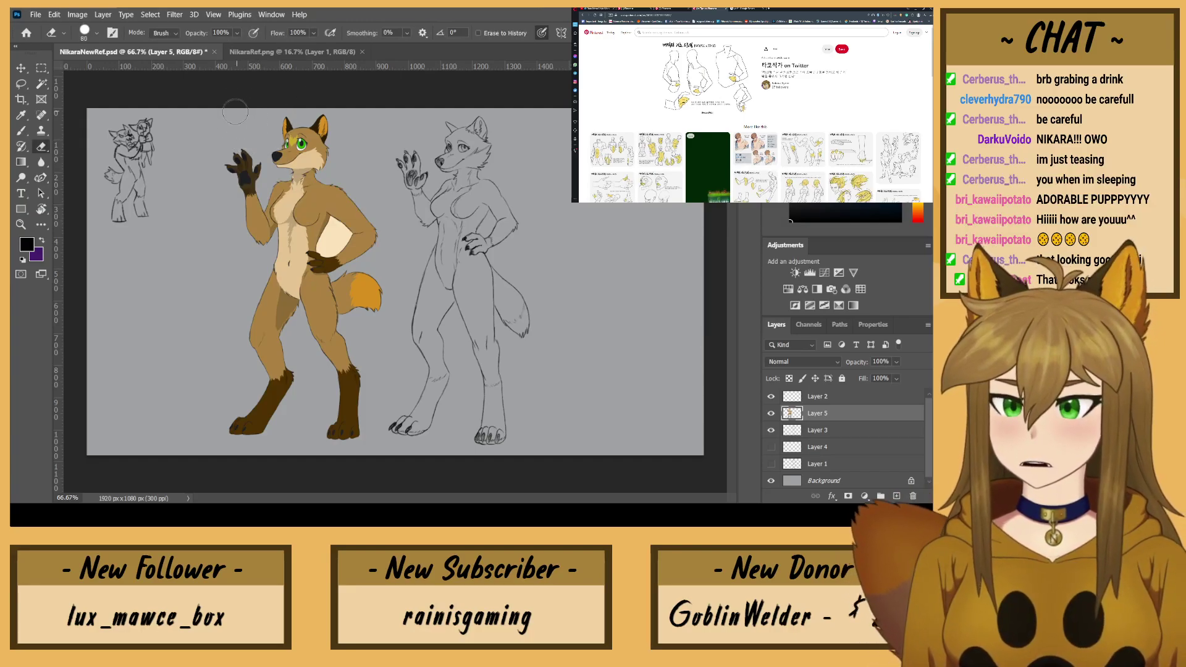
Step: Select the cream patch between the reference figure's bent arm and waist with the Magic Wand and erase it
key("w")
left_click(343, 228)
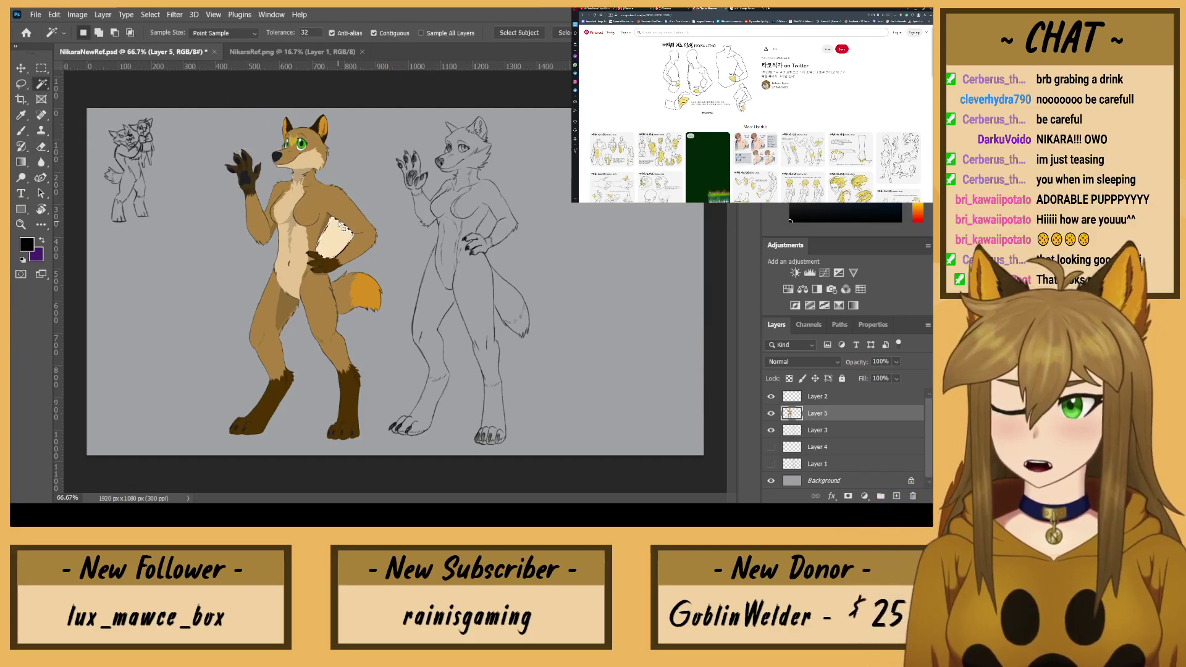
left_click(41, 147)
mouse_move(349, 234)
left_mouse_down()
mouse_move(340, 241)
mouse_move(323, 221)
left_mouse_up()
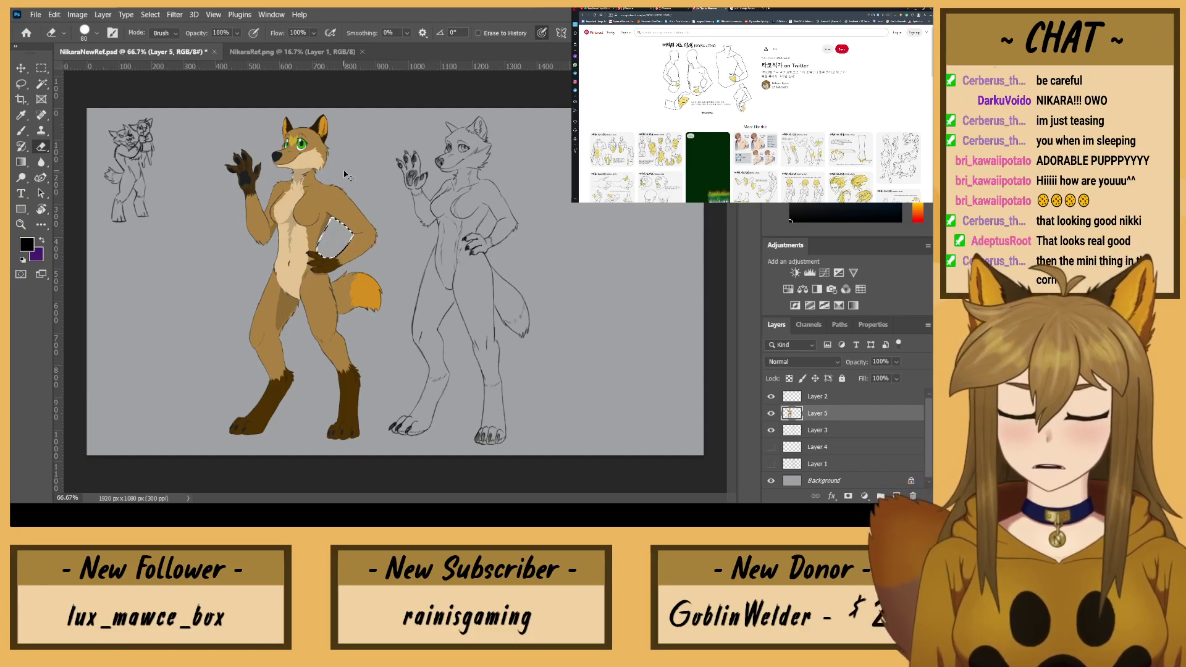
Step: Move Layer 5 and Layer 3 together toward the canvas's right edge and erase the stray blue sliver above the reference figure's head on Layer 5
key("ctrl+d")
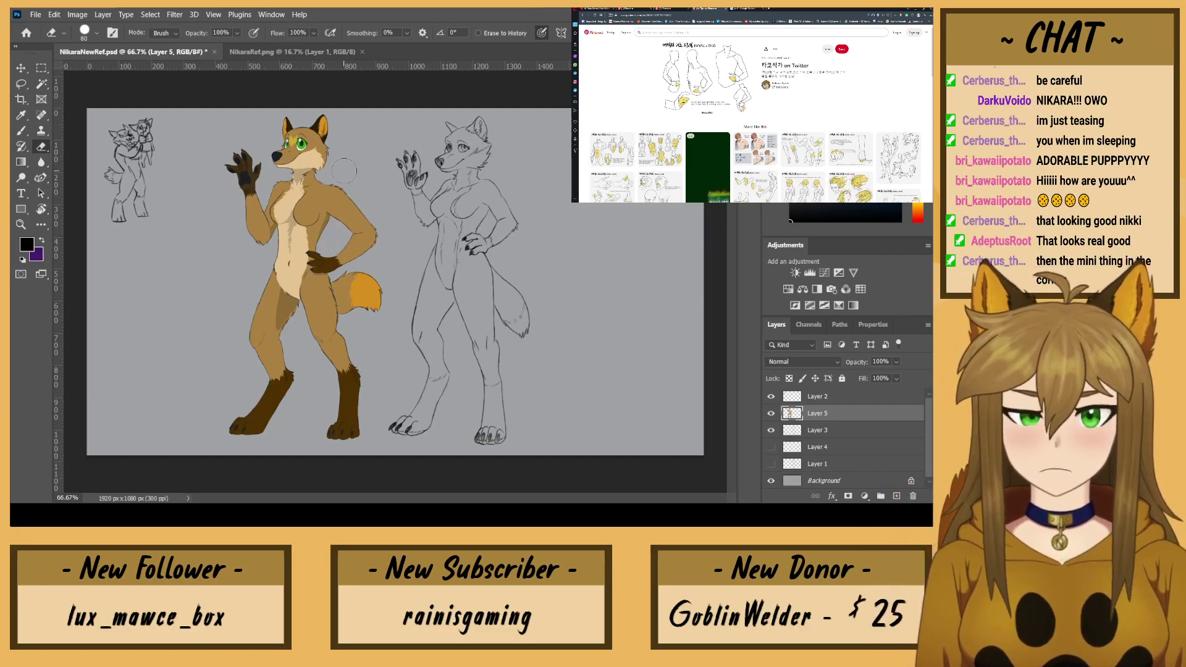
left_click(809, 430, "shift")
left_click(20, 68)
left_click_drag(297, 250, 461, 252)
key("e")
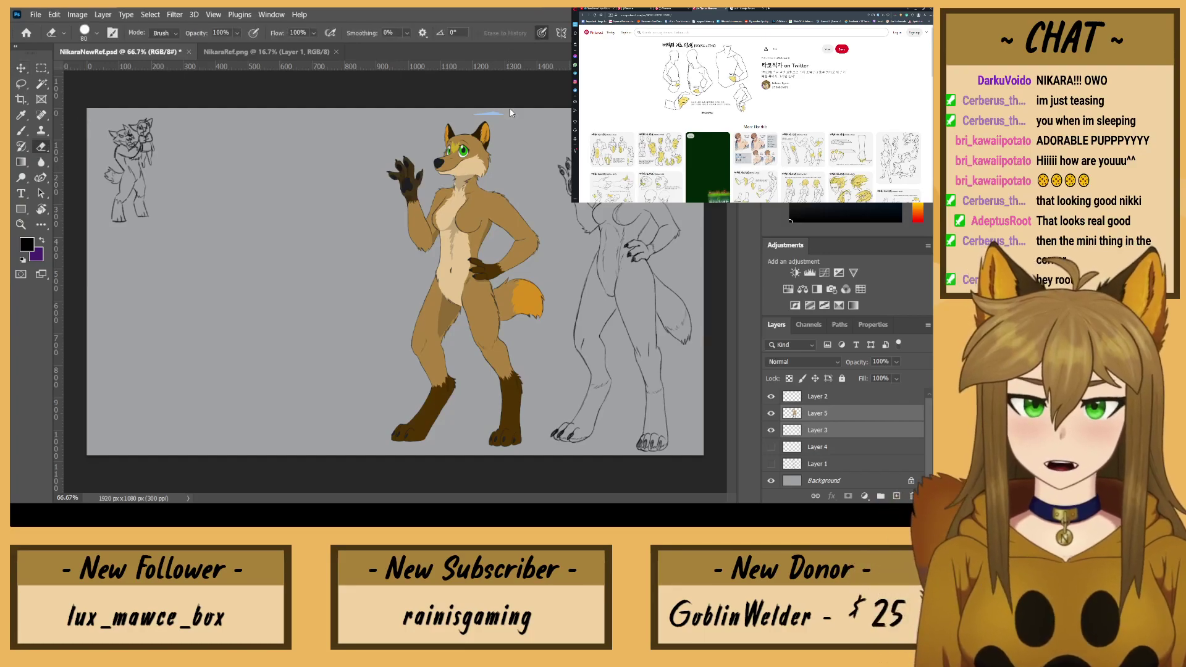
left_click(805, 411)
left_click_drag(484, 112, 489, 106)
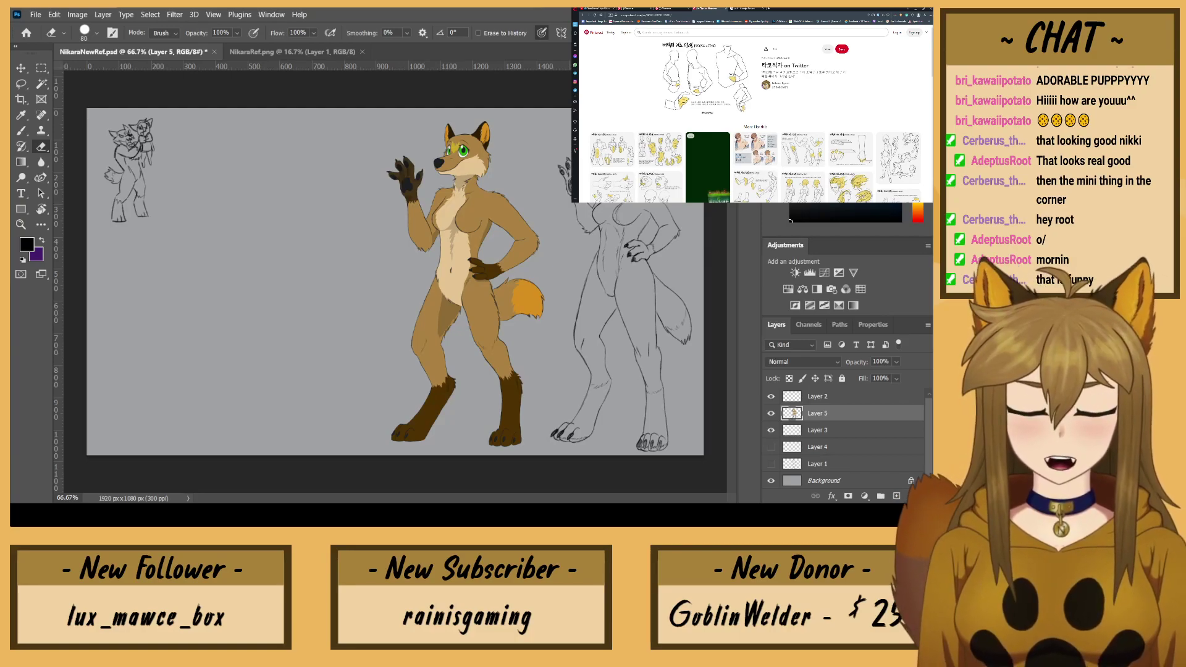
Step: Examine the small sketch of the wolf holding a smaller character in the canvas's upper-left corner up close
key("ctrl+plus")
key("ctrl+plus")
key("ctrl+plus")
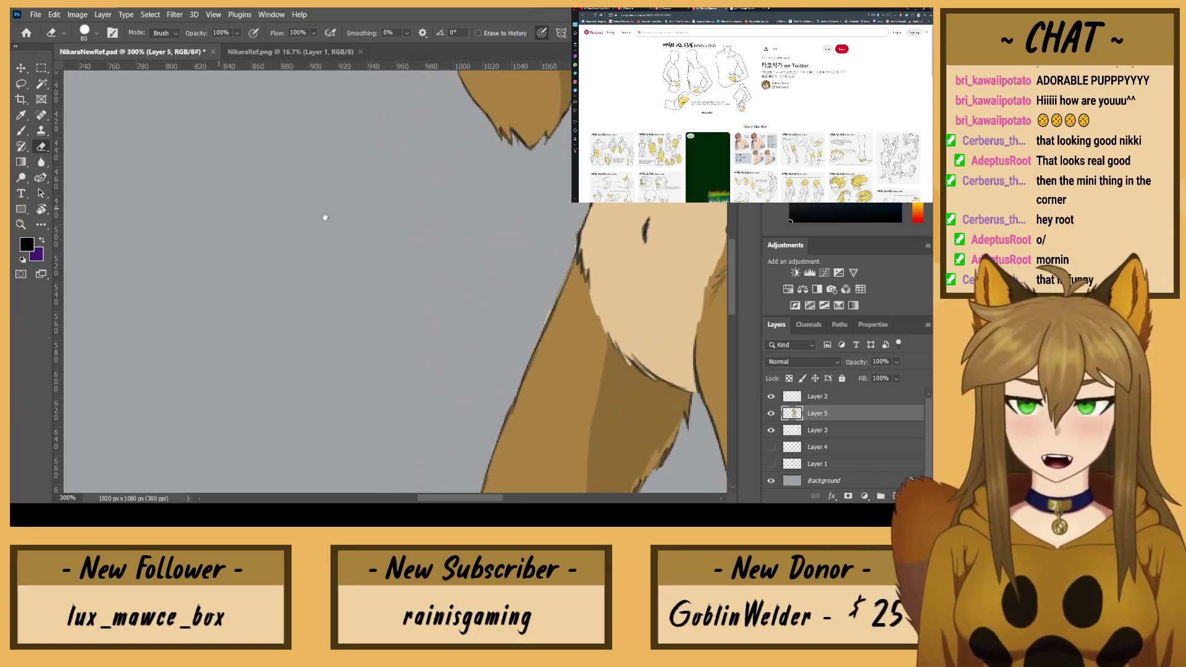
left_click_drag(325, 217, 702, 415)
mouse_move(106, 104)
left_mouse_down()
mouse_move(413, 419)
mouse_move(590, 479)
left_mouse_up()
mouse_move(87, 479)
left_mouse_down()
mouse_move(370, 337)
mouse_move(335, 345)
left_mouse_up()
key("ctrl+minus")
mouse_move(338, 276)
left_mouse_down()
mouse_move(348, 273)
mouse_move(347, 310)
mouse_move(346, 276)
left_mouse_up()
mouse_move(286, 419)
left_mouse_down()
mouse_move(280, 410)
mouse_move(306, 422)
mouse_move(278, 381)
mouse_move(328, 432)
mouse_move(281, 392)
mouse_move(292, 421)
left_mouse_up()
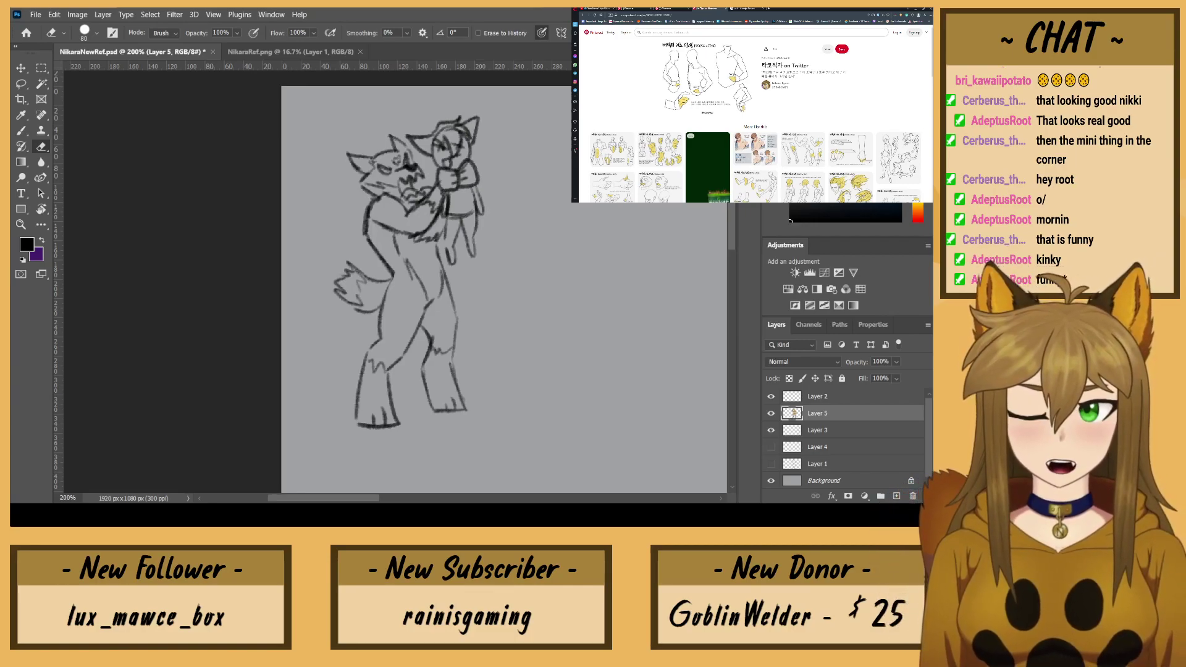
key("ctrl+minus")
key("ctrl+minus")
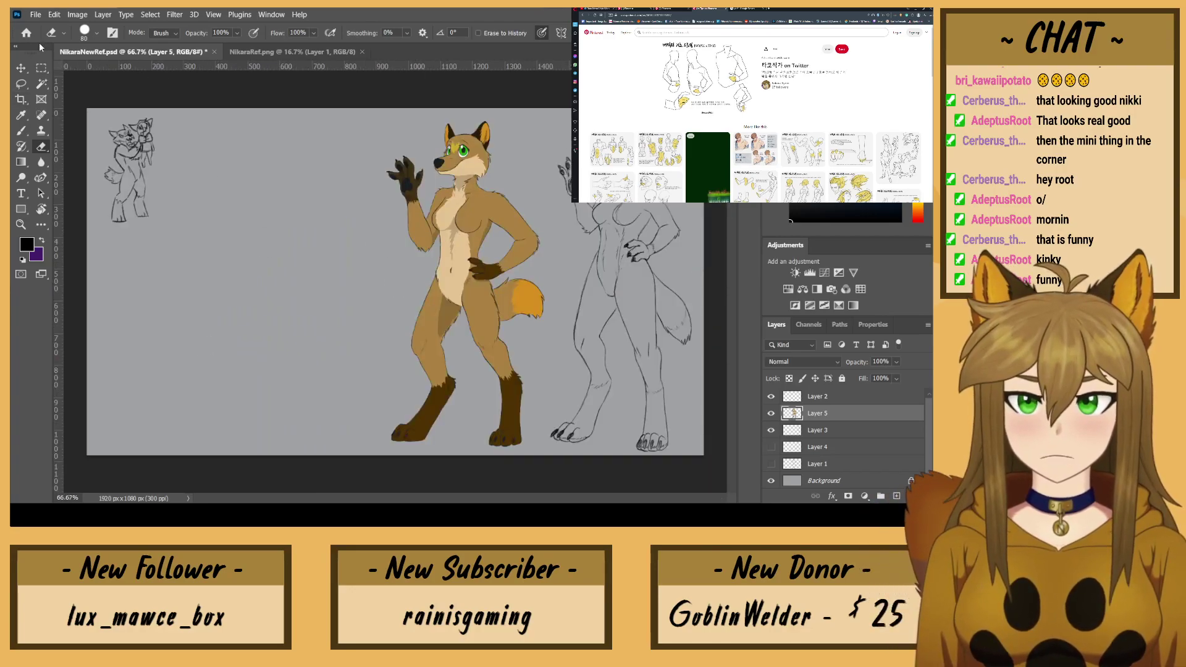
Step: Save the NikaraNewRef.psd document
key("ctrl+s")
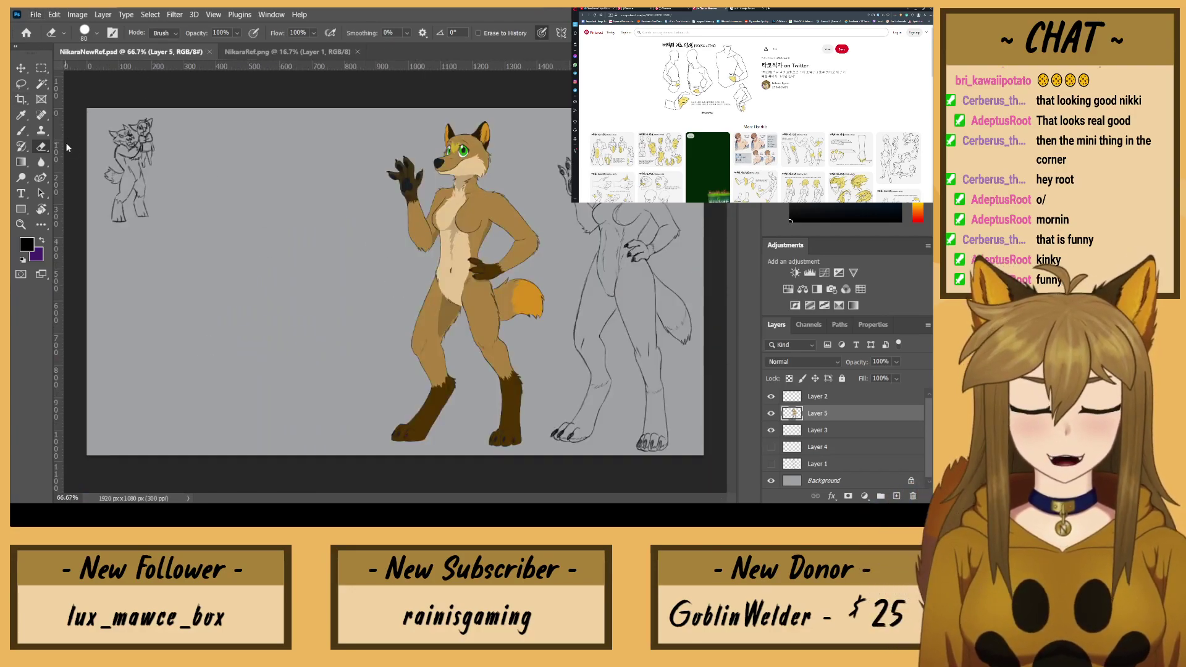